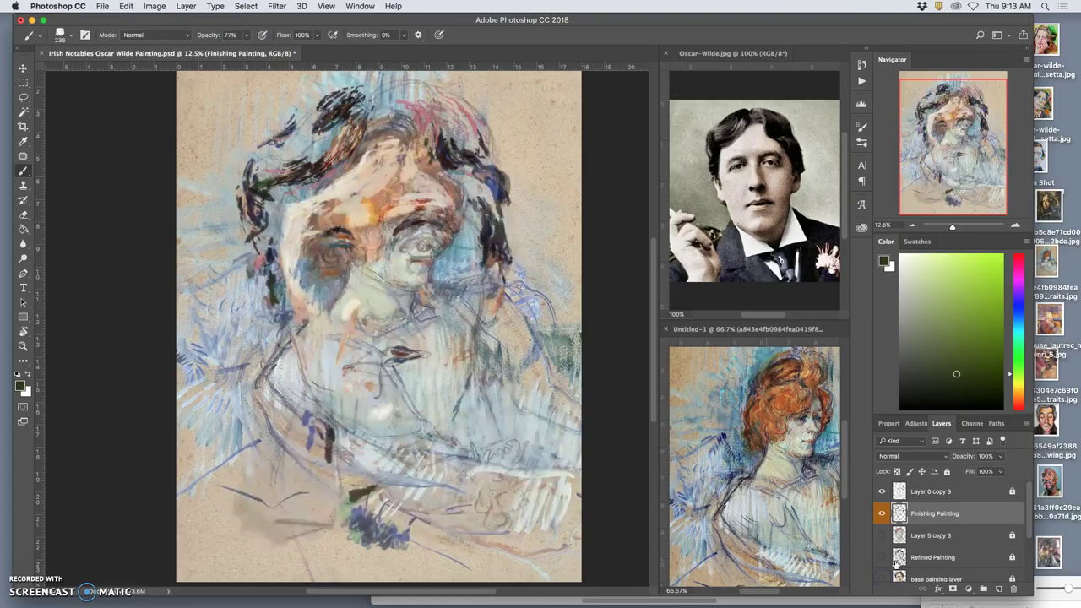
- Hide Layer 4 and examine the Finishing Painting layer's brush strokes around the eyes, nose and mouth
{"action": "left_click", "coordinate": [882, 555]}
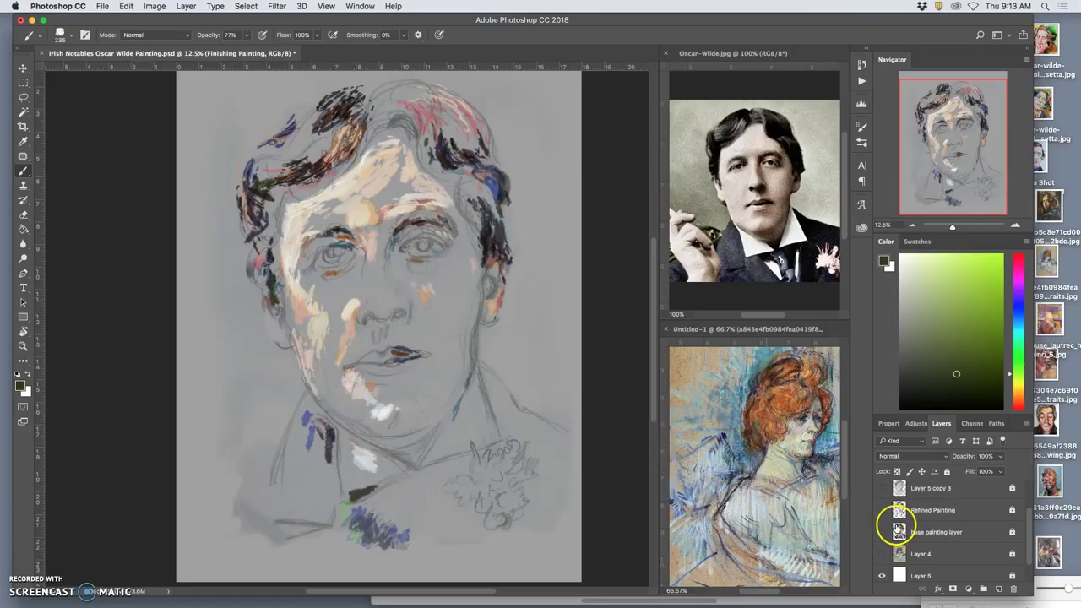
{"action": "scroll", "coordinate": [889, 522], "scroll_direction": "up", "scroll_amount": 1}
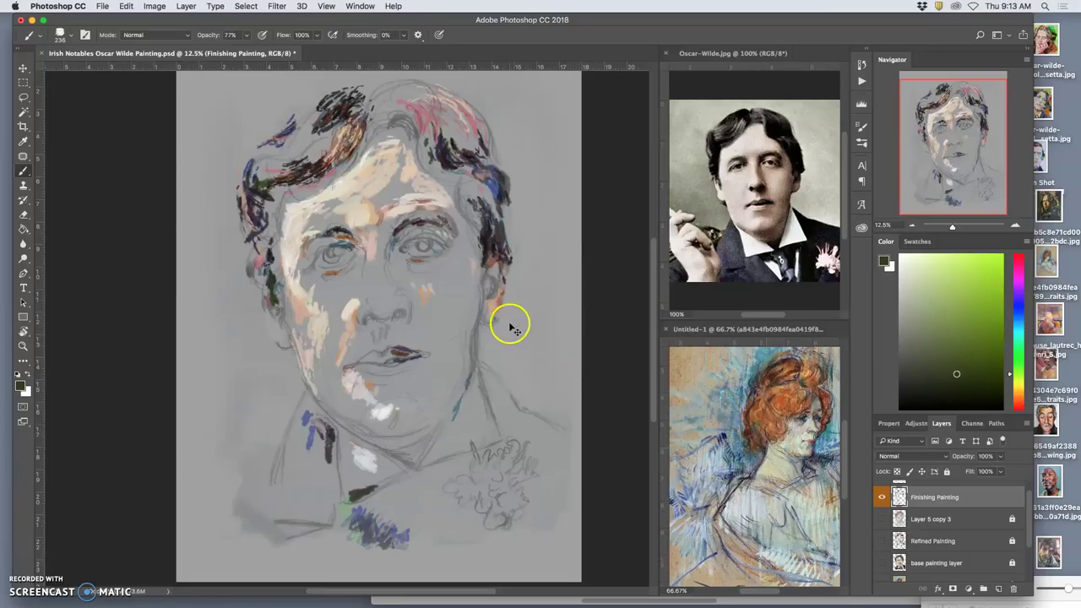
{"action": "key", "text": "super+equal"}
{"action": "key", "text": "super+equal"}
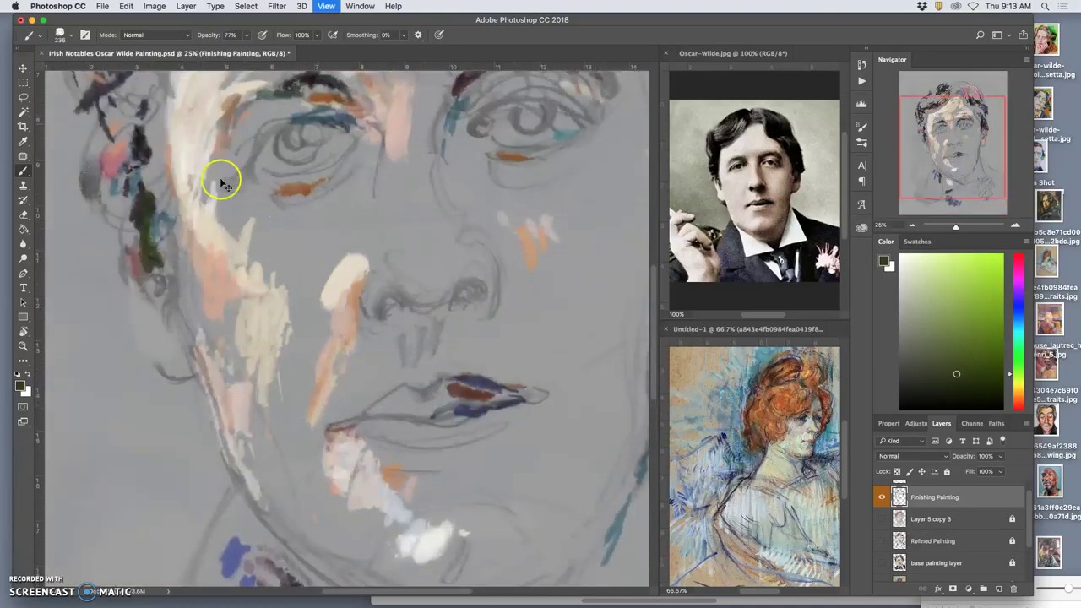
{"action": "key", "text": "super+equal"}
{"action": "key", "text": "super+equal"}
{"action": "key", "text": "super+minus"}
{"action": "key", "text": "super+minus"}
{"action": "key", "text": "super+minus"}
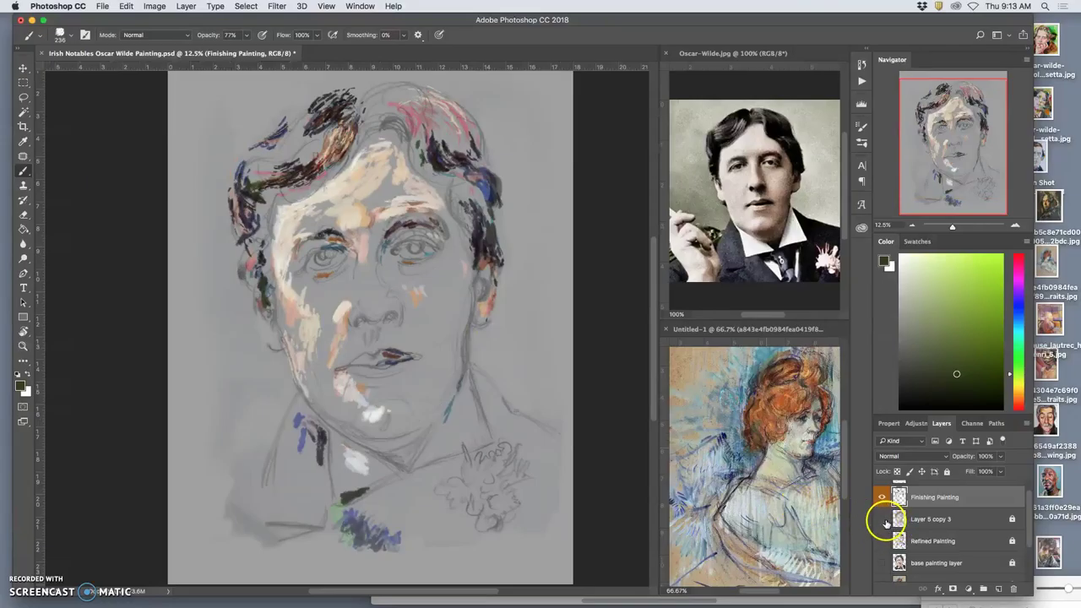
- Show the Layer 5 copy 3, Refined Painting and base painting layers
{"action": "left_click", "coordinate": [882, 519]}
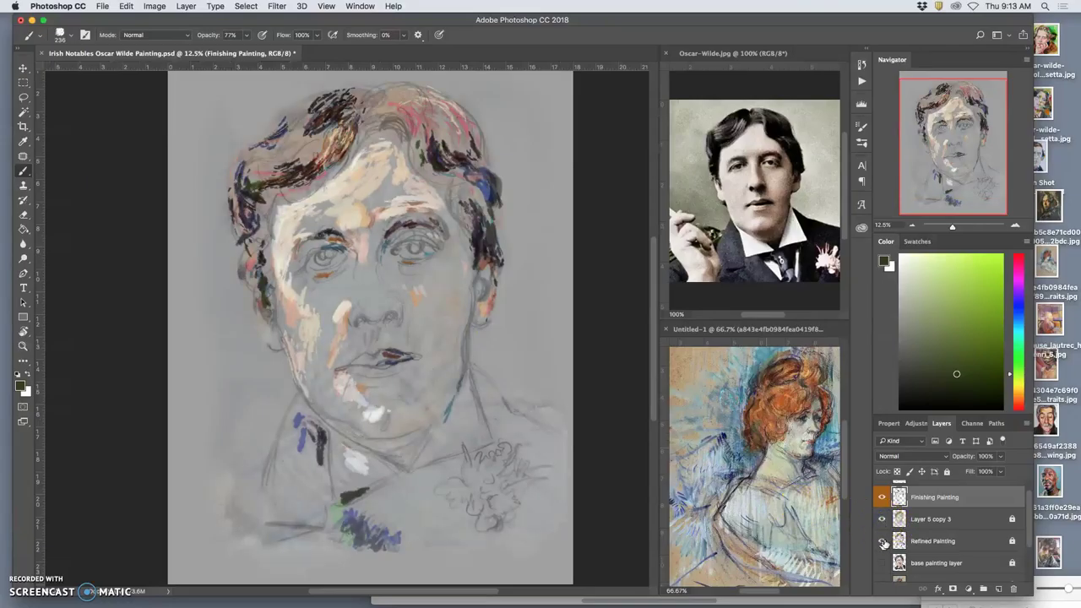
{"action": "left_click", "coordinate": [882, 541]}
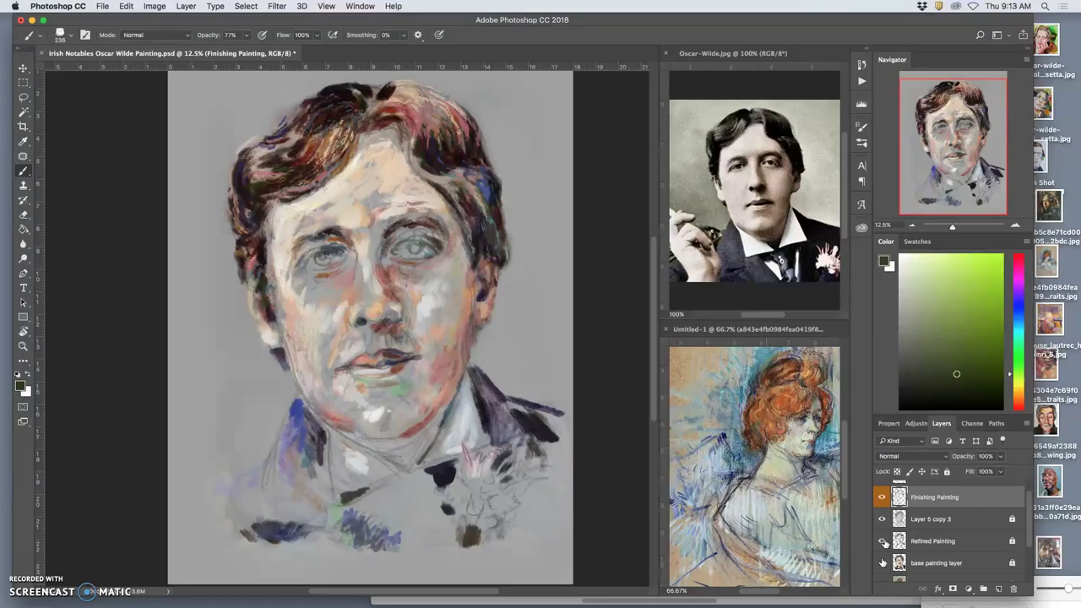
{"action": "left_click", "coordinate": [882, 560]}
{"action": "left_click", "coordinate": [883, 562]}
{"action": "left_click", "coordinate": [882, 563]}
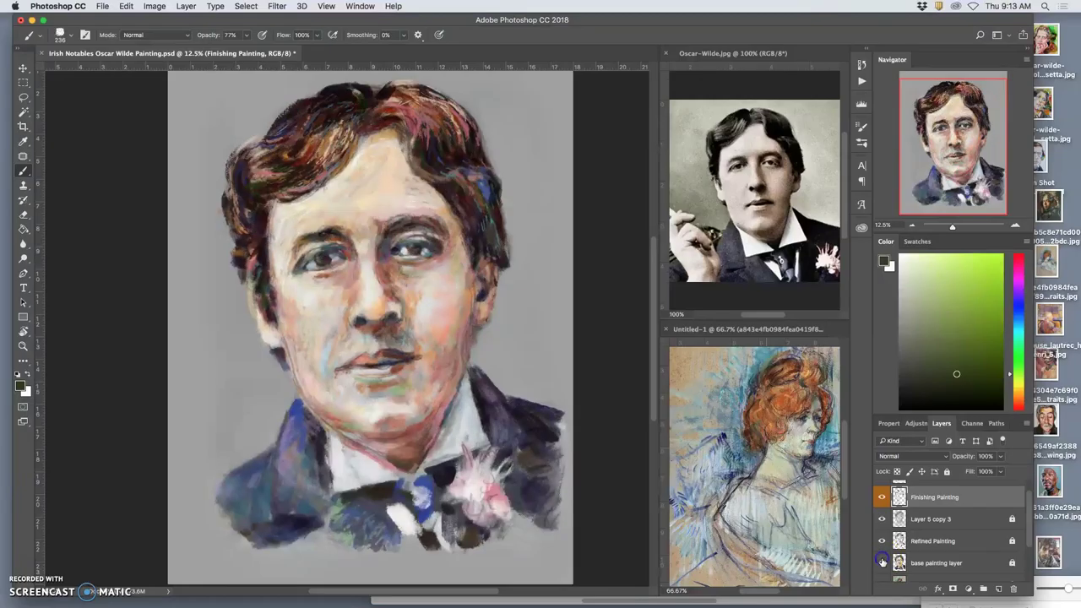
- Unlock the base painting layer, reduce its opacity to 58%, and inspect the face, collar and flower
{"action": "left_click", "coordinate": [939, 562]}
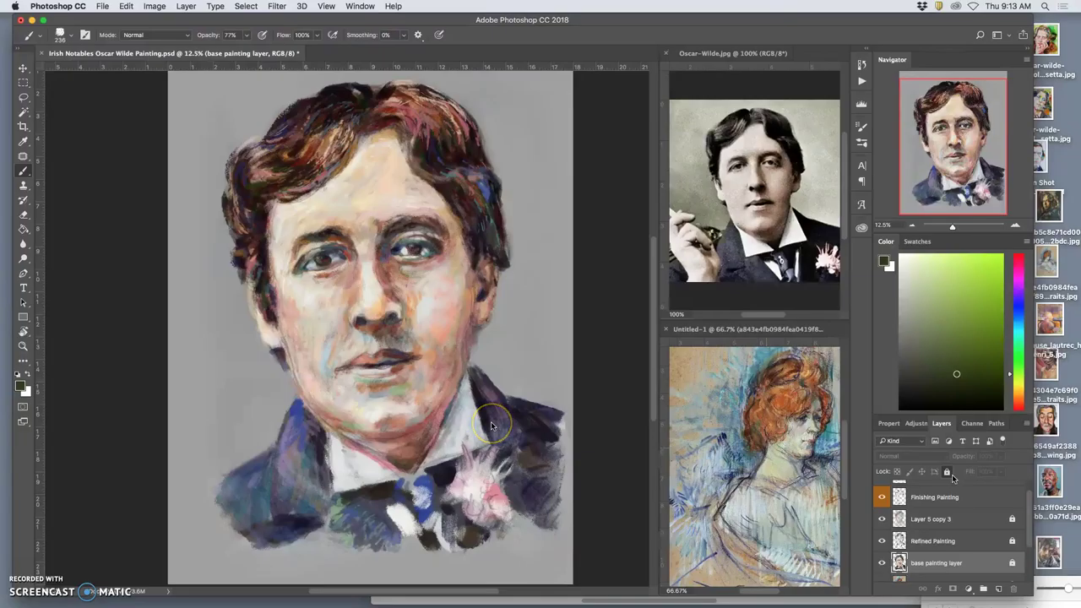
{"action": "key", "text": "super+equal"}
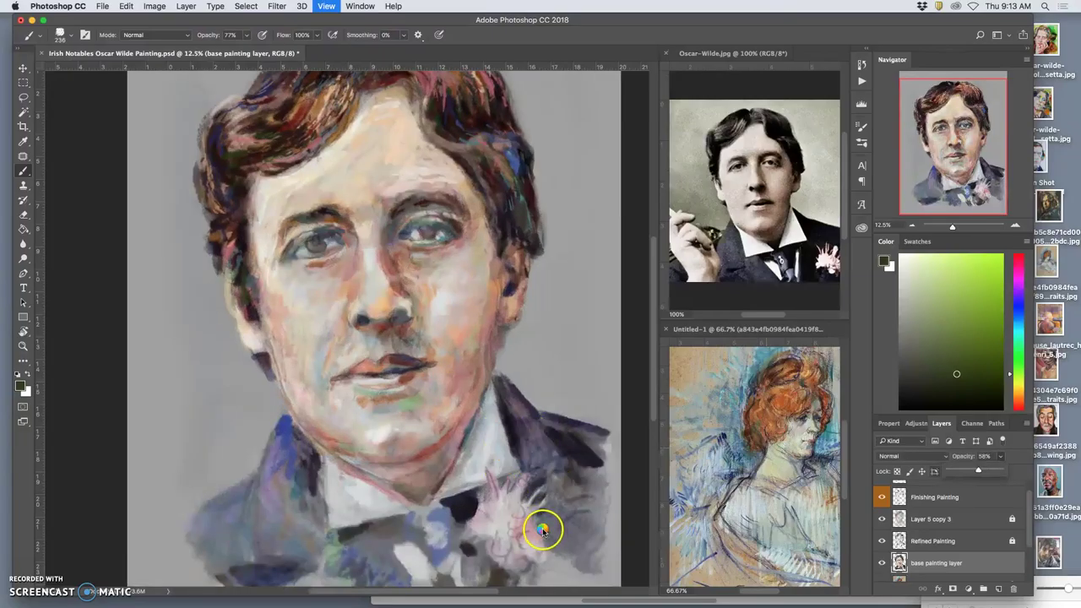
{"action": "key", "text": "super+equal"}
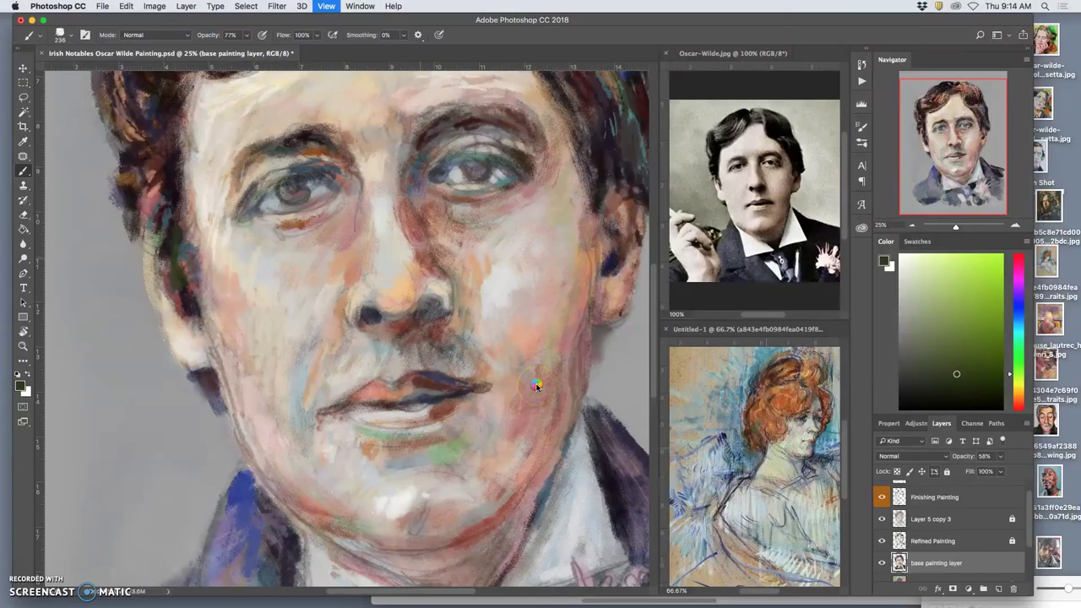
{"action": "scroll", "coordinate": [459, 478], "scroll_direction": "up", "scroll_amount": 1}
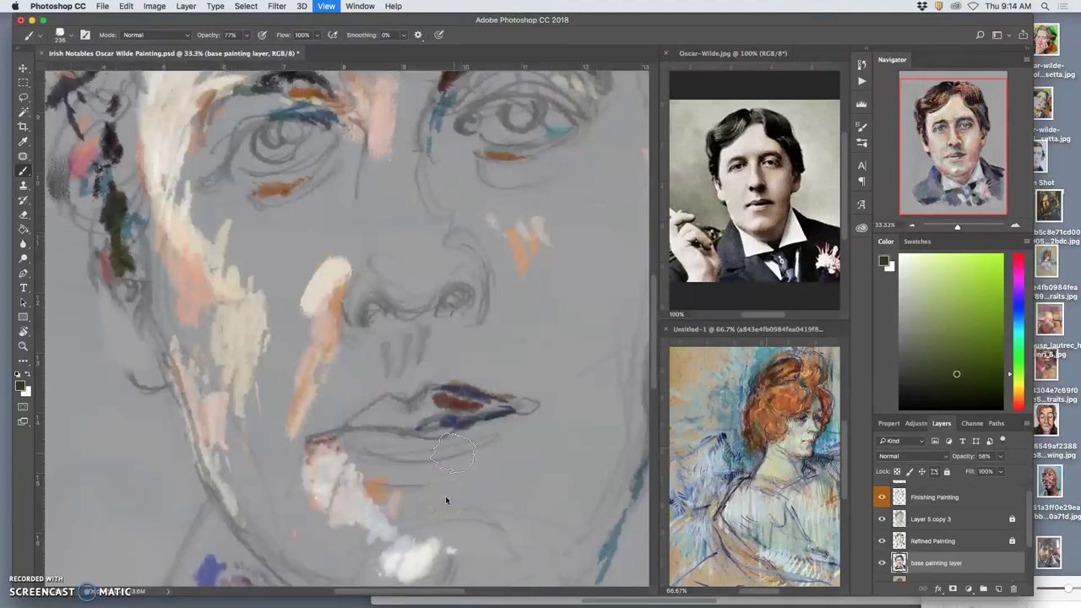
{"action": "scroll", "coordinate": [455, 454], "scroll_direction": "down", "scroll_amount": 1}
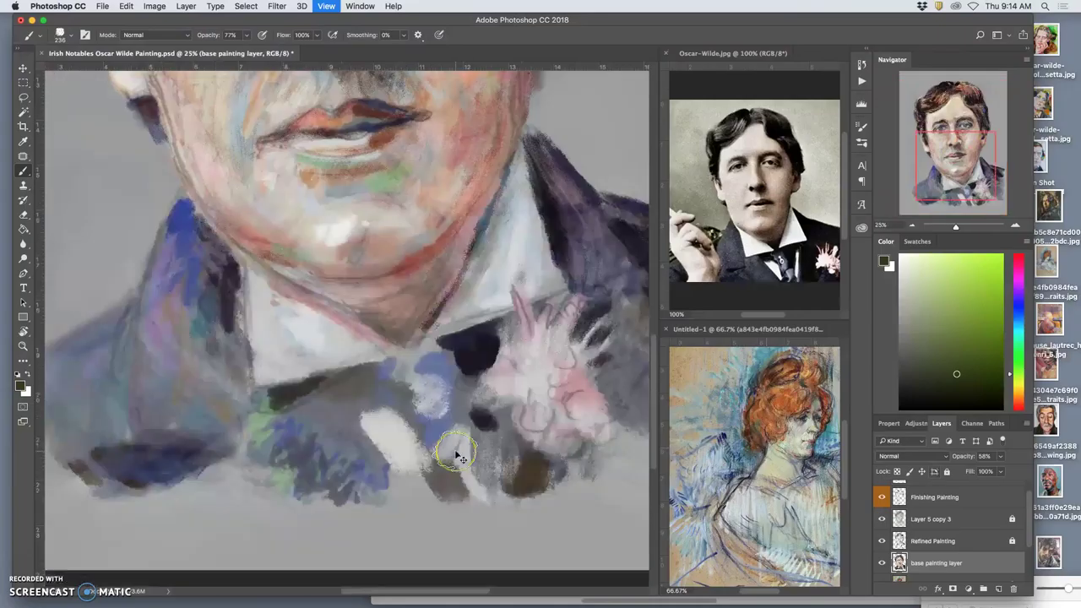
{"action": "scroll", "coordinate": [456, 453], "scroll_direction": "down", "scroll_amount": 2}
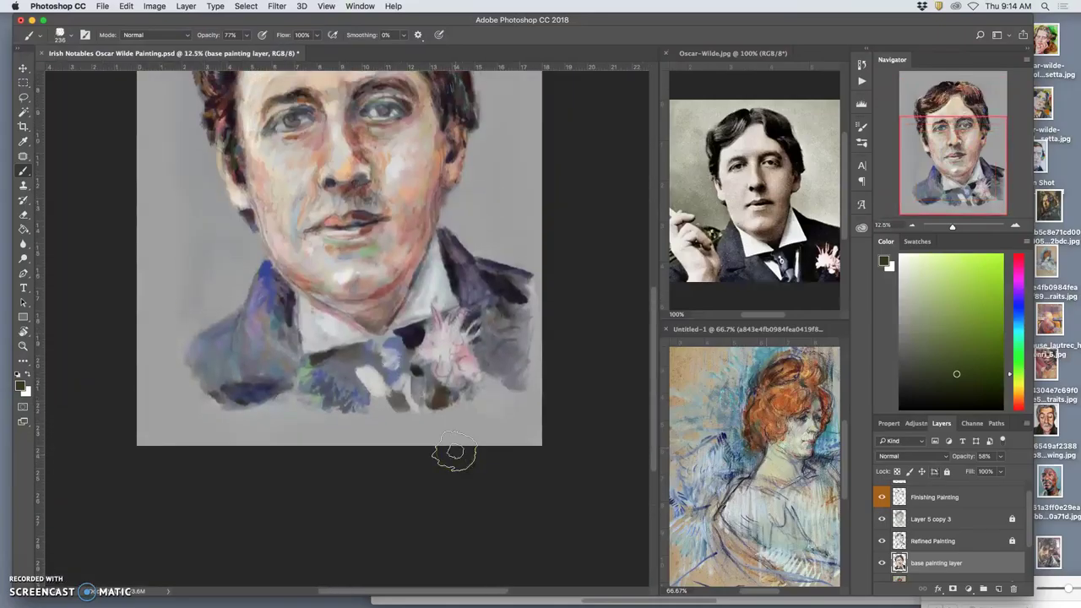
{"action": "scroll", "coordinate": [456, 454], "scroll_direction": "down", "scroll_amount": 1}
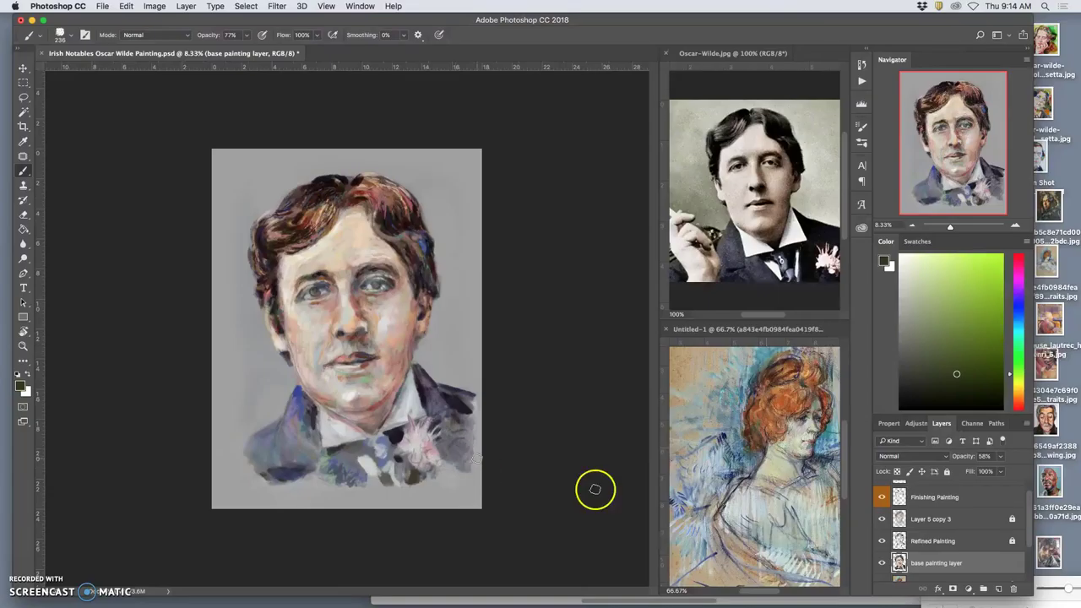
- Try the base painting layer at different opacities down to 0%, settling on 54%
{"action": "left_click", "coordinate": [1000, 456]}
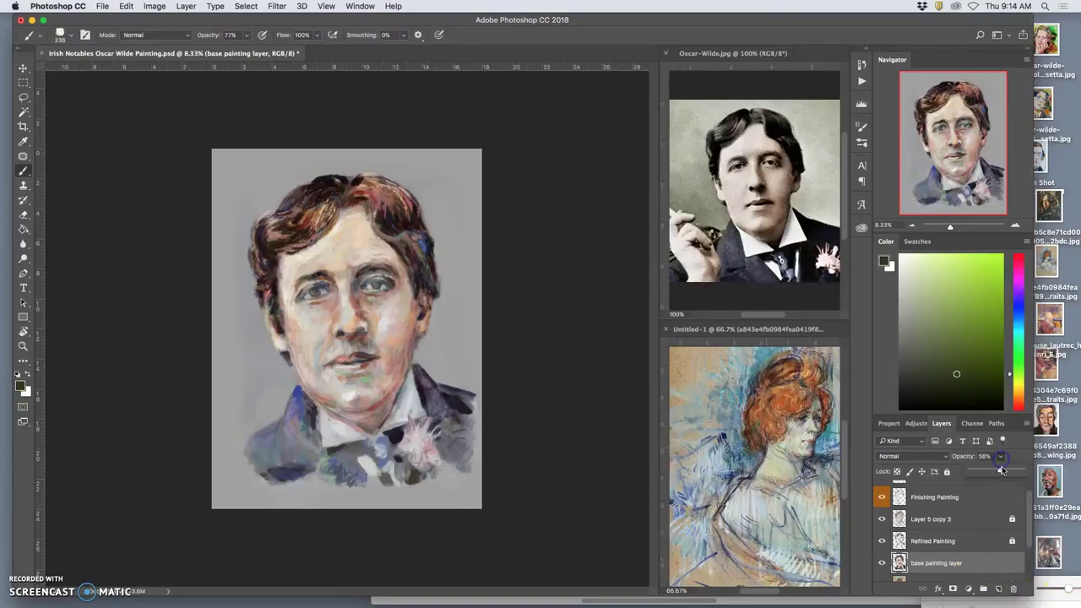
{"action": "left_click_drag", "start_coordinate": [1040, 470], "coordinate": [1003, 473]}
{"action": "mouse_move", "coordinate": [986, 474]}
{"action": "left_mouse_down"}
{"action": "mouse_move", "coordinate": [991, 466]}
{"action": "mouse_move", "coordinate": [965, 473]}
{"action": "left_mouse_up"}
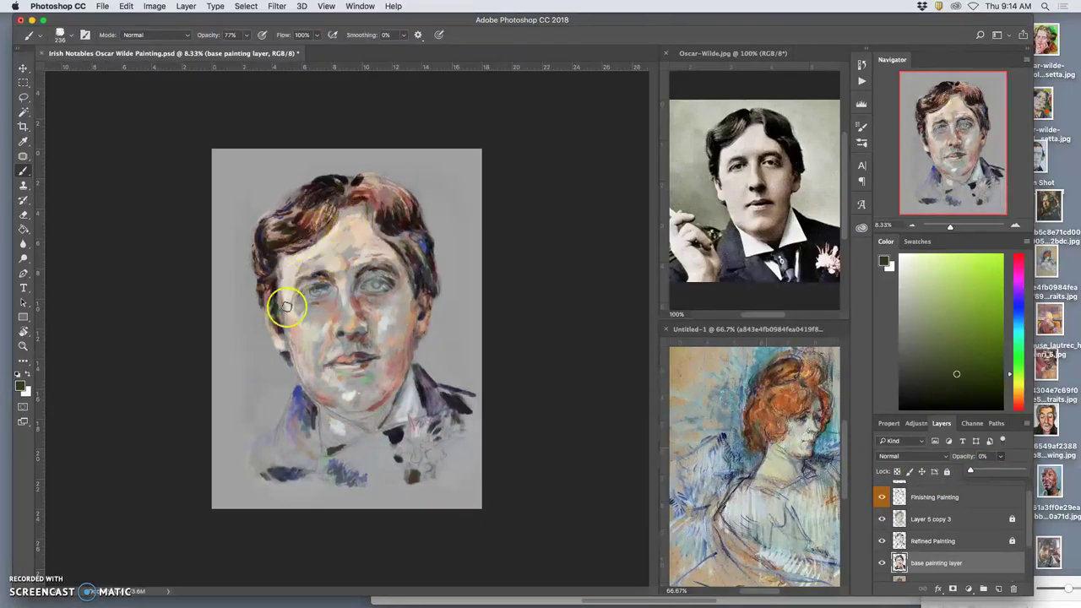
{"action": "left_click_drag", "start_coordinate": [971, 472], "coordinate": [1004, 471]}
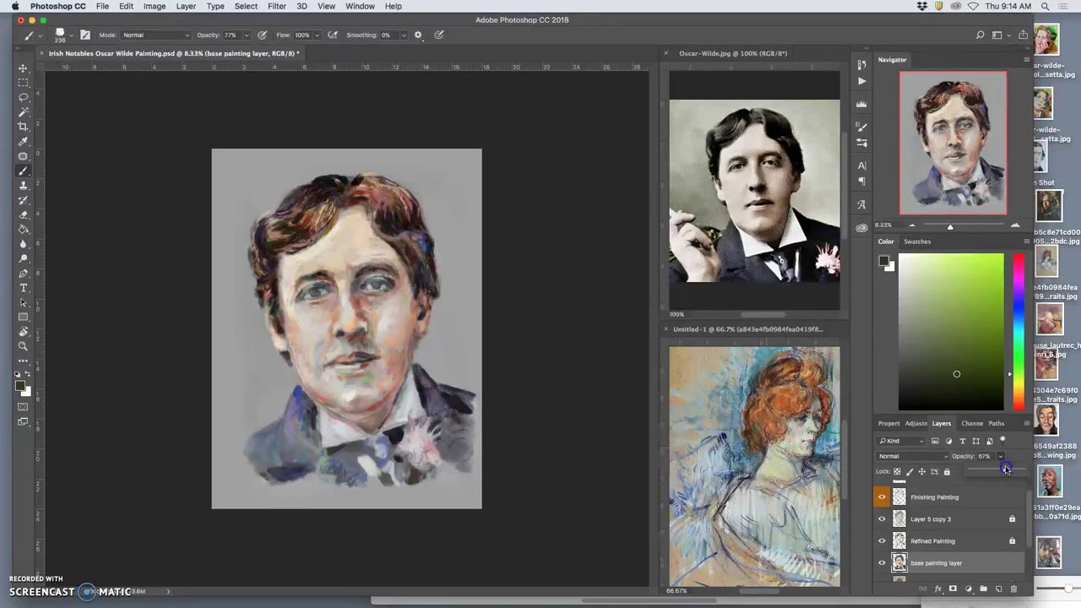
{"action": "left_click_drag", "start_coordinate": [998, 470], "coordinate": [997, 470]}
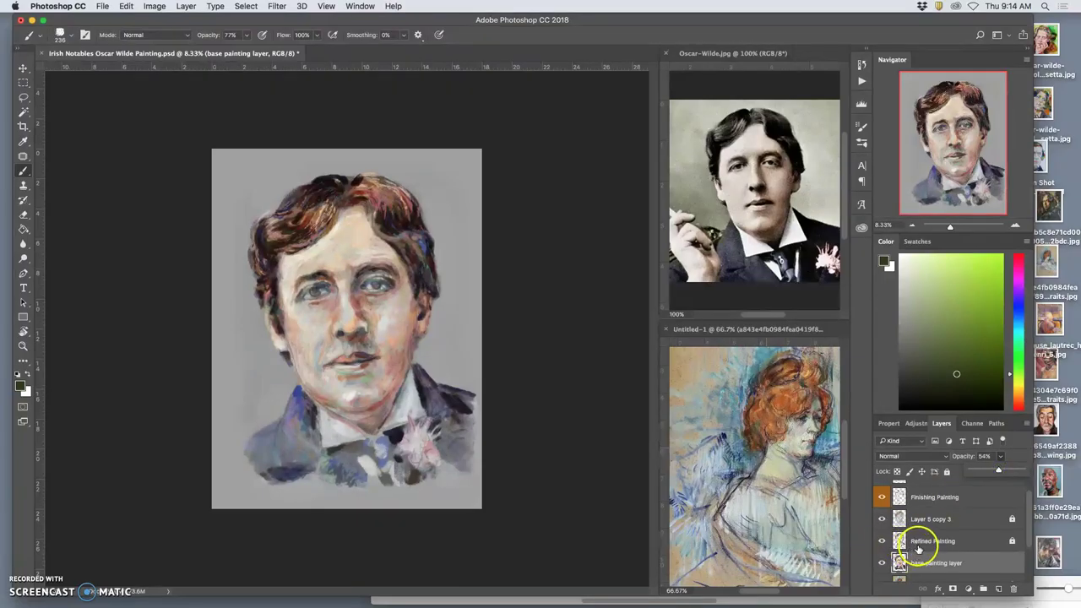
- Compare the portrait with Layer 4's painted background shown and hidden, leaving Layer 4 hidden
{"action": "scroll", "coordinate": [917, 542], "scroll_direction": "down", "scroll_amount": 3}
{"action": "left_click", "coordinate": [882, 528]}
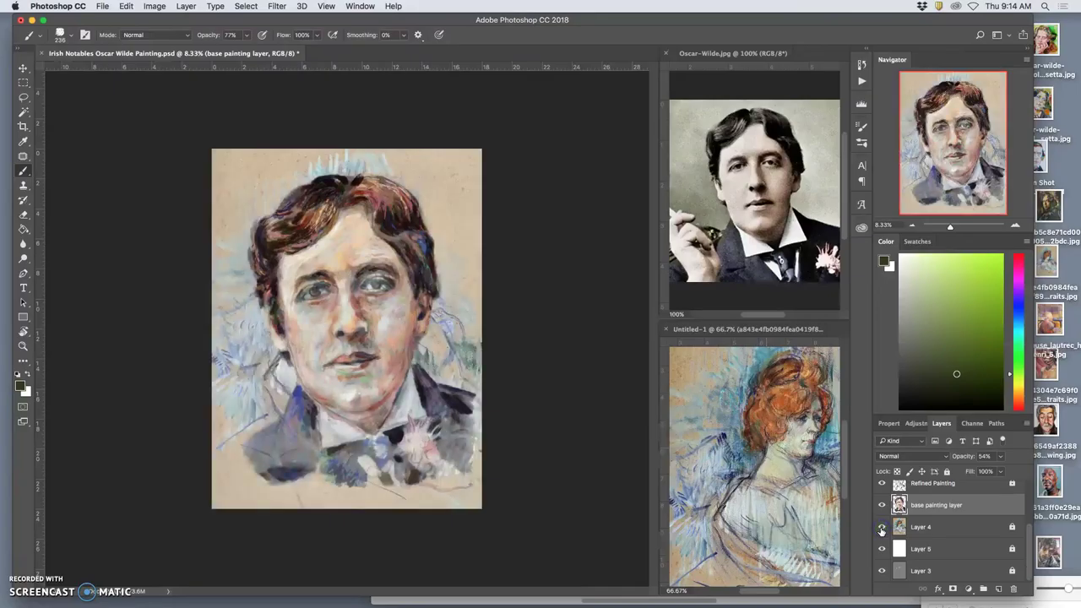
{"action": "key", "text": "super+equal"}
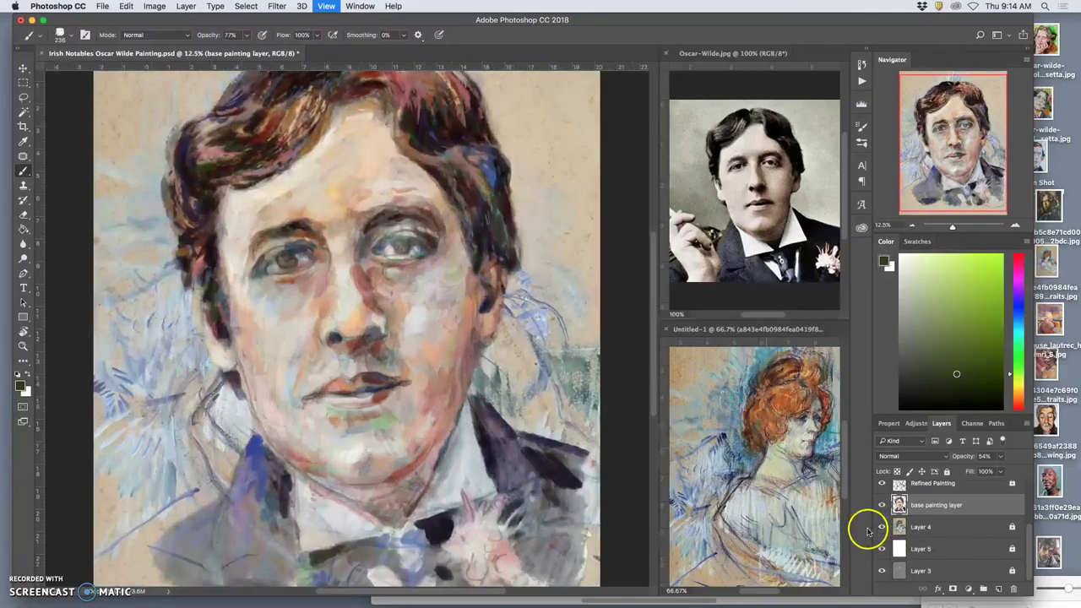
{"action": "key", "text": "super+equal"}
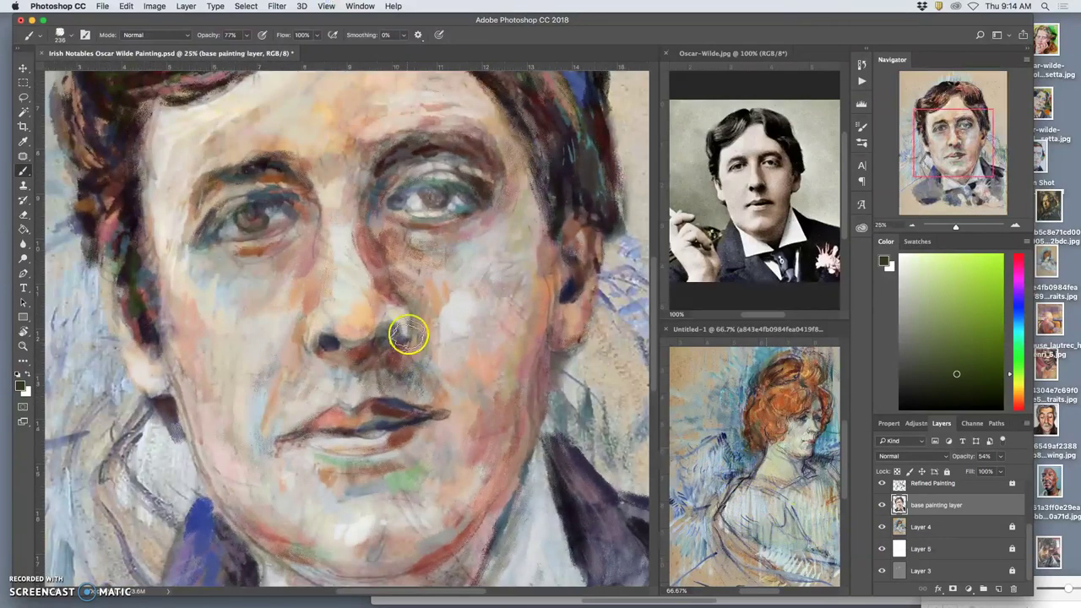
{"action": "left_click", "coordinate": [882, 527]}
{"action": "left_click", "coordinate": [882, 526]}
{"action": "left_click", "coordinate": [882, 527]}
{"action": "left_click", "coordinate": [883, 527]}
{"action": "key", "text": "super+minus"}
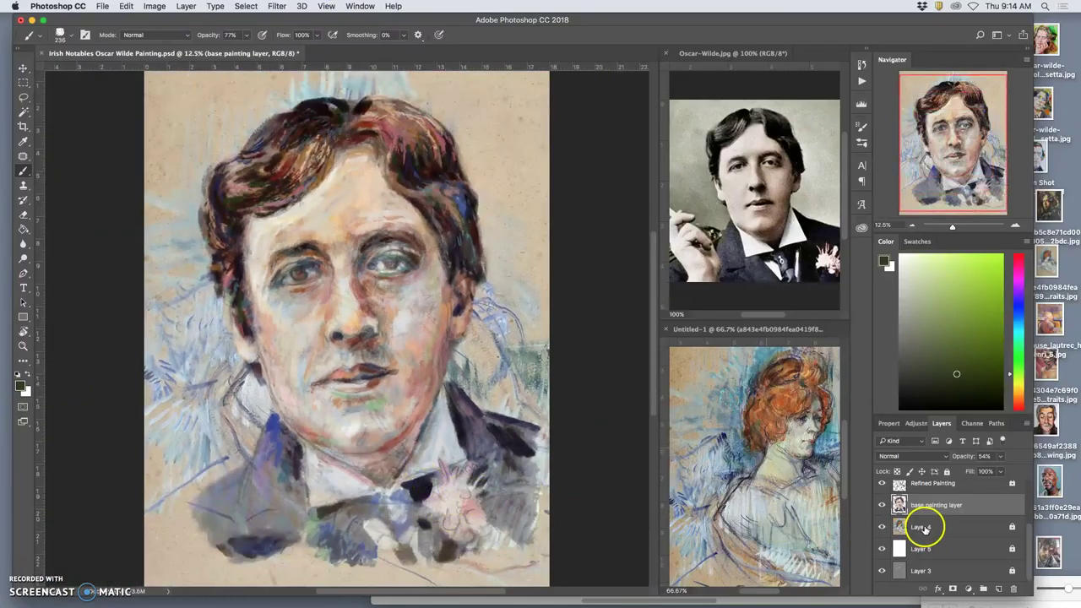
{"action": "left_click", "coordinate": [882, 527]}
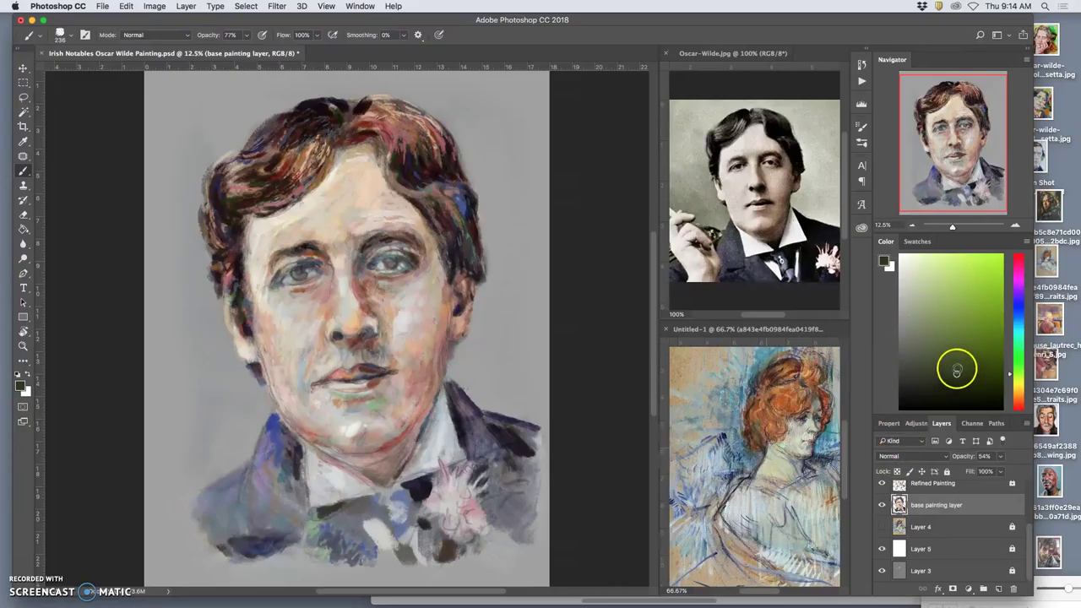
- Place the brown paper texture JPG whose name starts with 634e89a9 from the desktop into the portrait document
{"action": "key", "text": "F11"}
{"action": "left_click_drag", "start_coordinate": [977, 353], "coordinate": [978, 353]}
{"action": "key", "text": "F11"}
{"action": "key", "text": "F11"}
{"action": "left_click", "coordinate": [978, 353]}
{"action": "key", "text": "F11"}
{"action": "key", "text": "F11"}
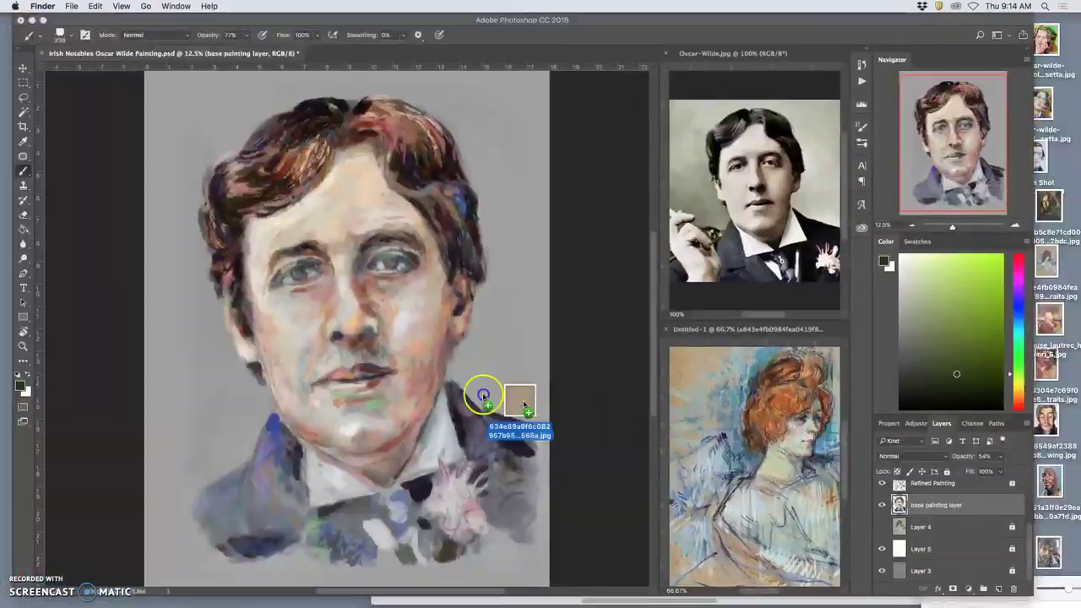
{"action": "left_click_drag", "start_coordinate": [436, 372], "coordinate": [437, 372]}
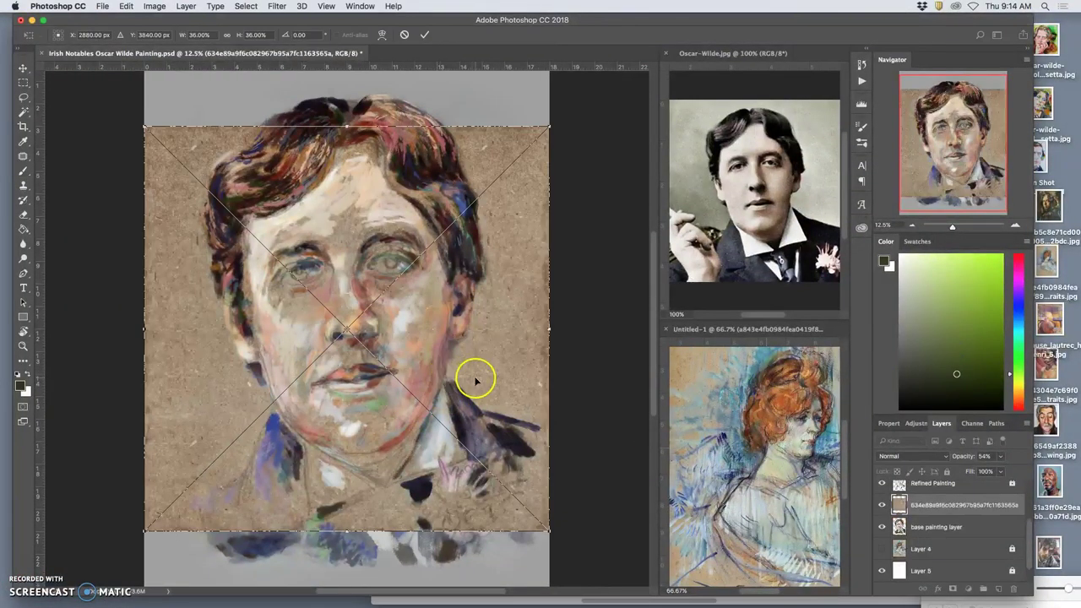
- Stretch the placed paper texture vertically to 48% height so it covers the whole canvas, and commit the transform
{"action": "key", "text": "super+minus"}
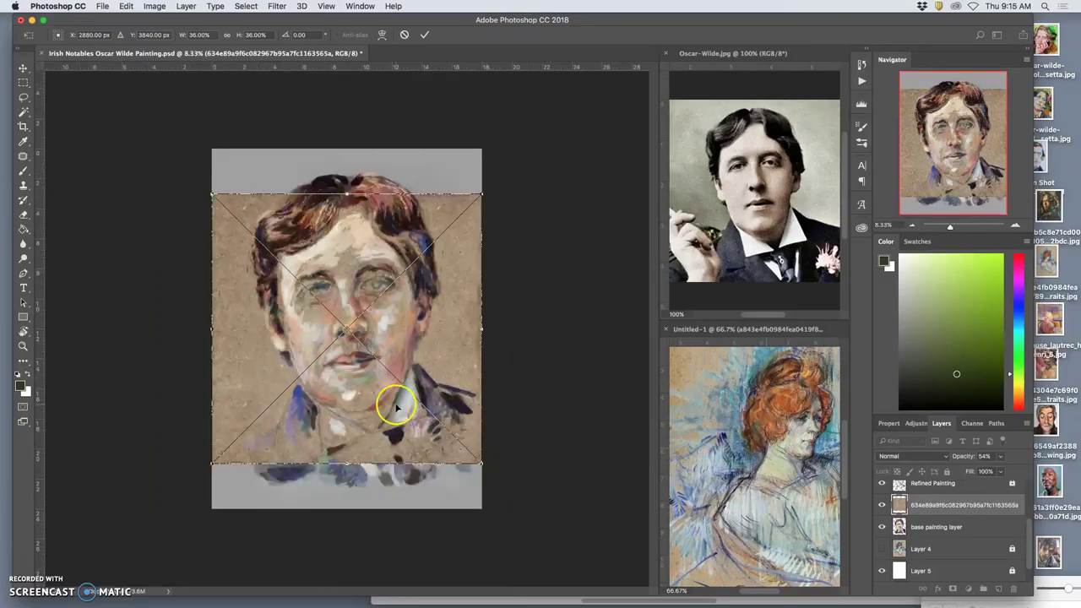
{"action": "left_click_drag", "start_coordinate": [347, 465], "coordinate": [346, 508]}
{"action": "left_click_drag", "start_coordinate": [346, 193], "coordinate": [344, 148]}
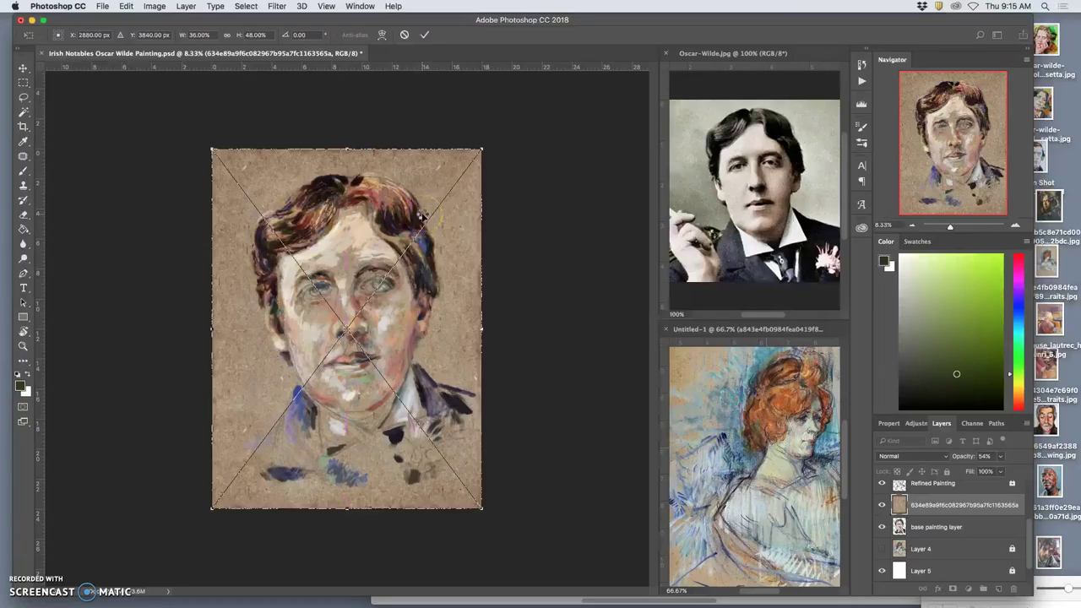
{"action": "key", "text": "Return"}
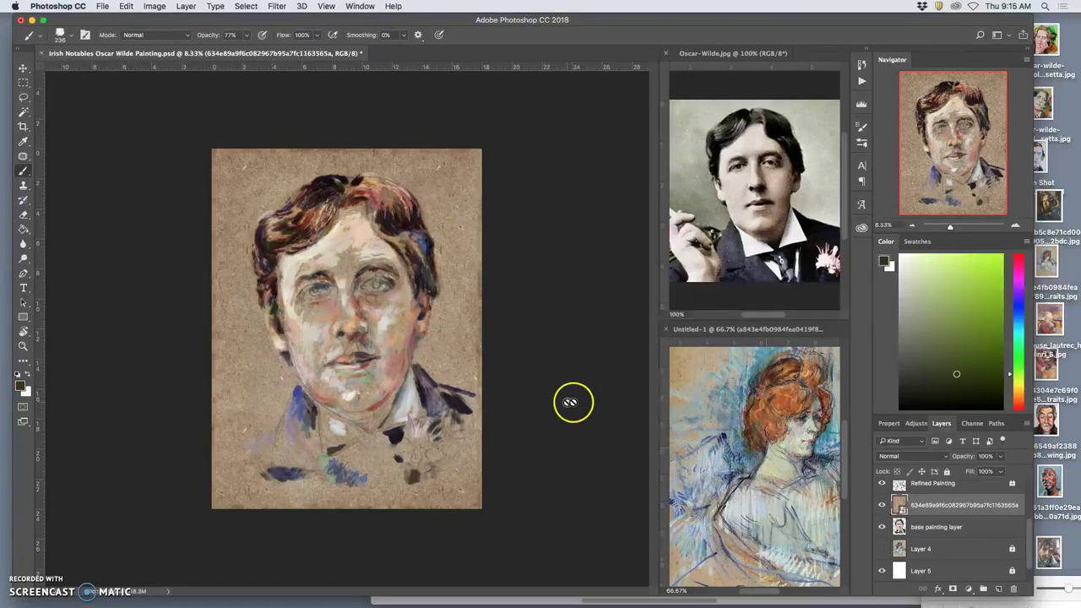
- Move the paper texture layer down the stack to directly below Layer 4
{"action": "key", "text": "super+bracketleft"}
{"action": "key", "text": "super+bracketleft"}
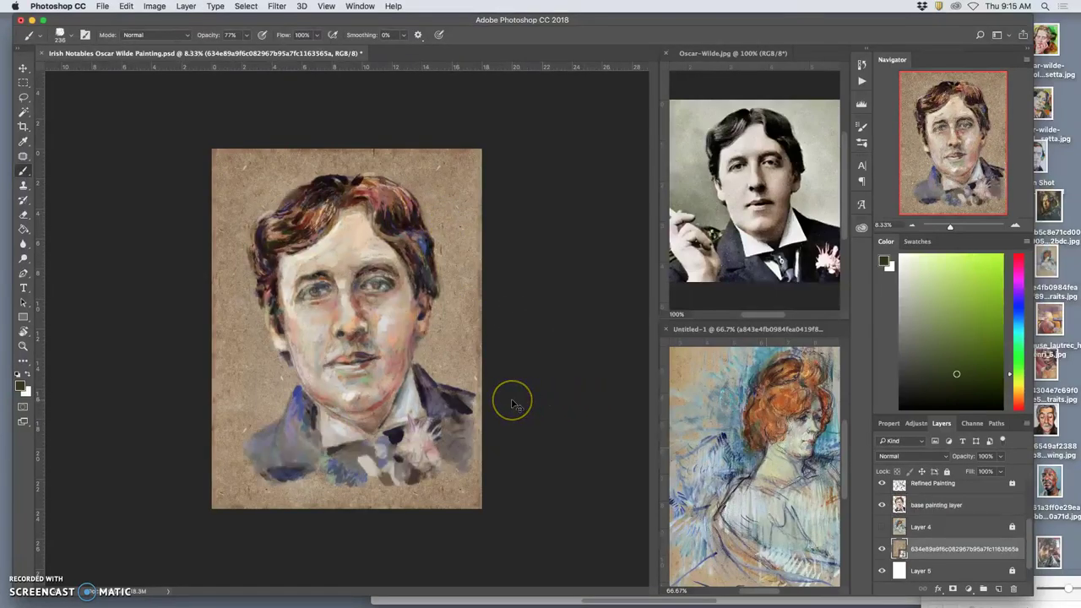
{"action": "left_click", "coordinate": [504, 397]}
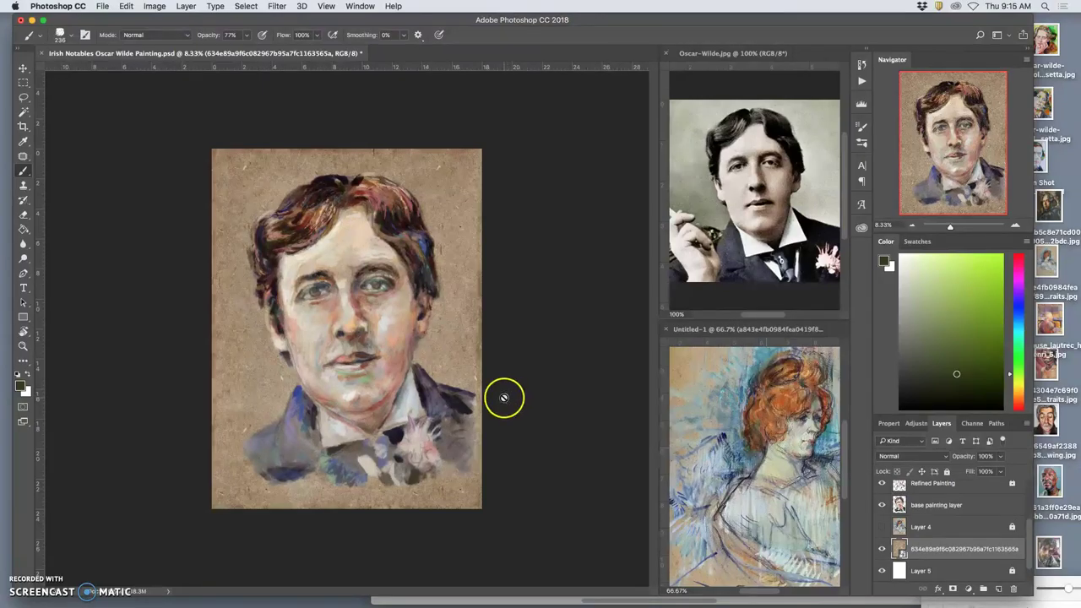
- Examine the painted face up close and the whole portrait against the paper texture
{"action": "key", "text": "super+equal"}
{"action": "key", "text": "super+equal"}
{"action": "key", "text": "super+equal"}
{"action": "key", "text": "super+equal"}
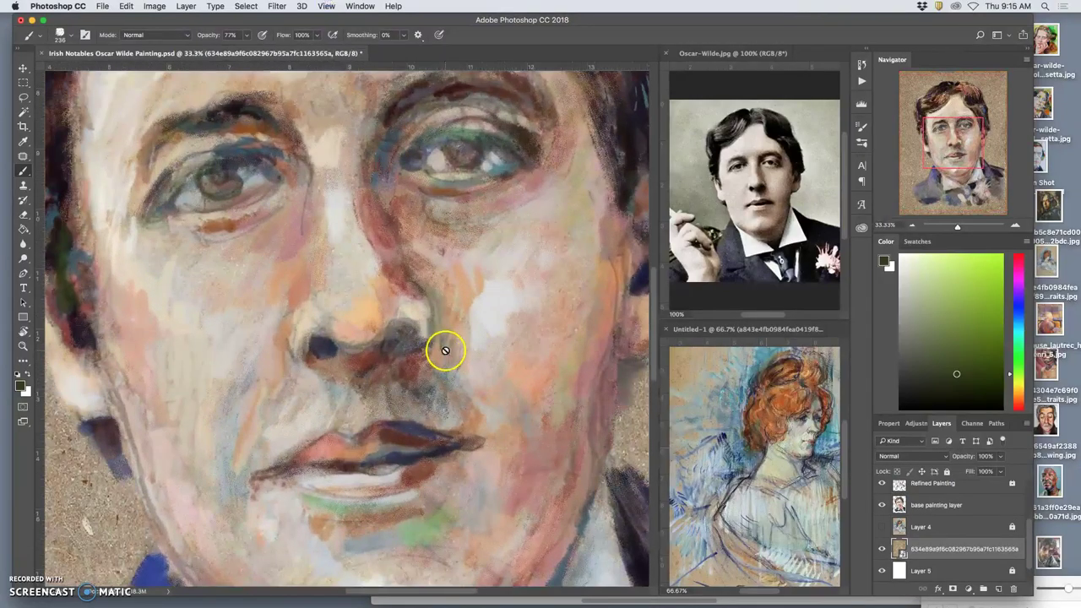
{"action": "mouse_move", "coordinate": [445, 350]}
{"action": "left_mouse_down"}
{"action": "mouse_move", "coordinate": [462, 347]}
{"action": "mouse_move", "coordinate": [440, 350]}
{"action": "left_mouse_up"}
{"action": "scroll", "coordinate": [444, 349], "scroll_direction": "left", "scroll_amount": 10}
{"action": "key", "text": "super+equal"}
{"action": "key", "text": "super+minus"}
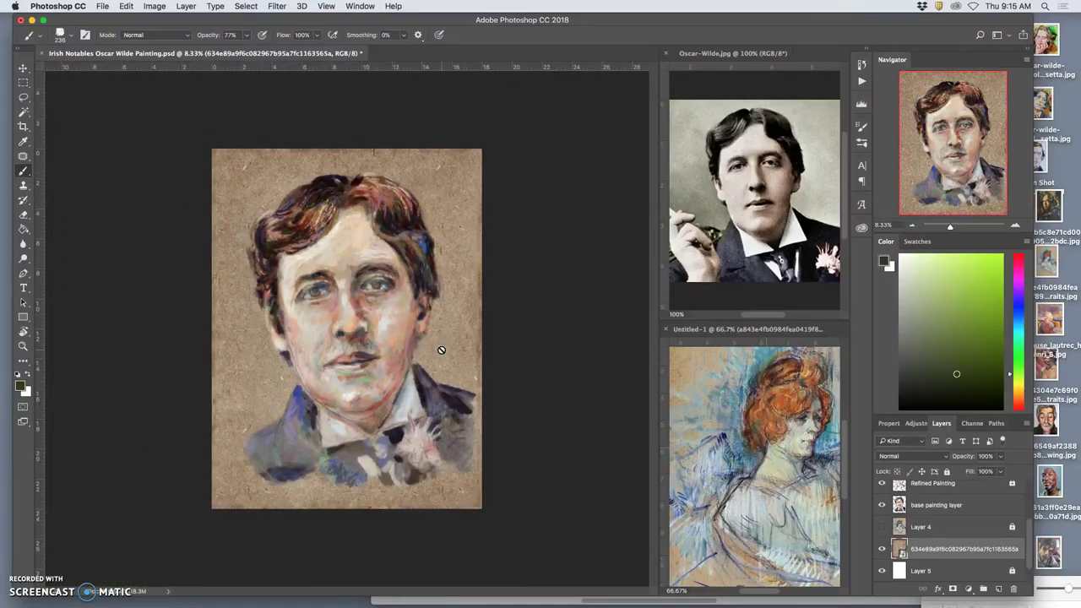
- Set the paper texture layer's opacity to 70%
{"action": "left_click", "coordinate": [1000, 456]}
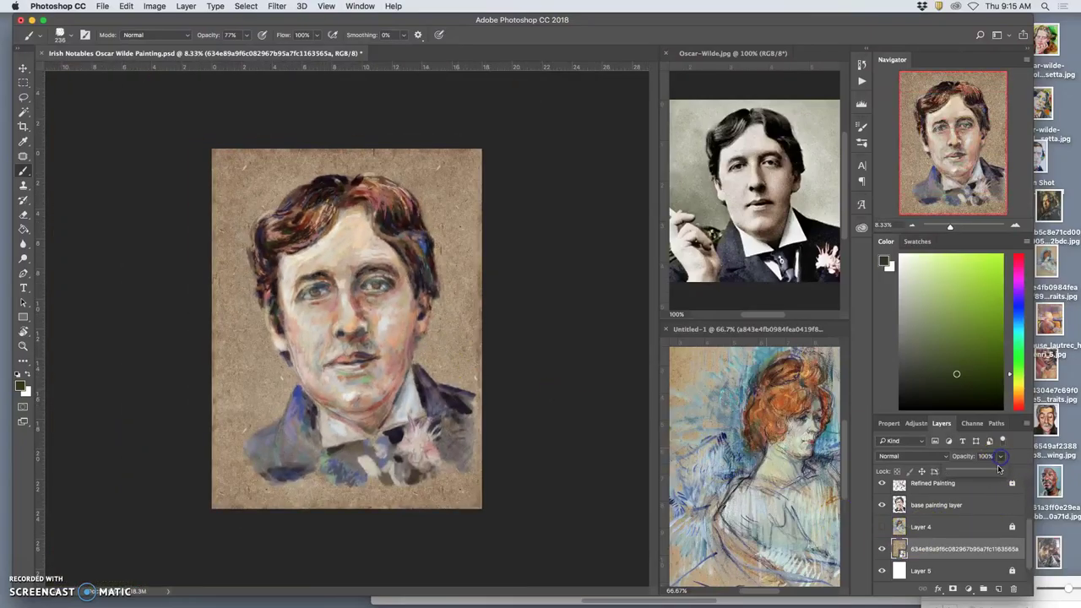
{"action": "left_click_drag", "start_coordinate": [986, 468], "coordinate": [985, 467]}
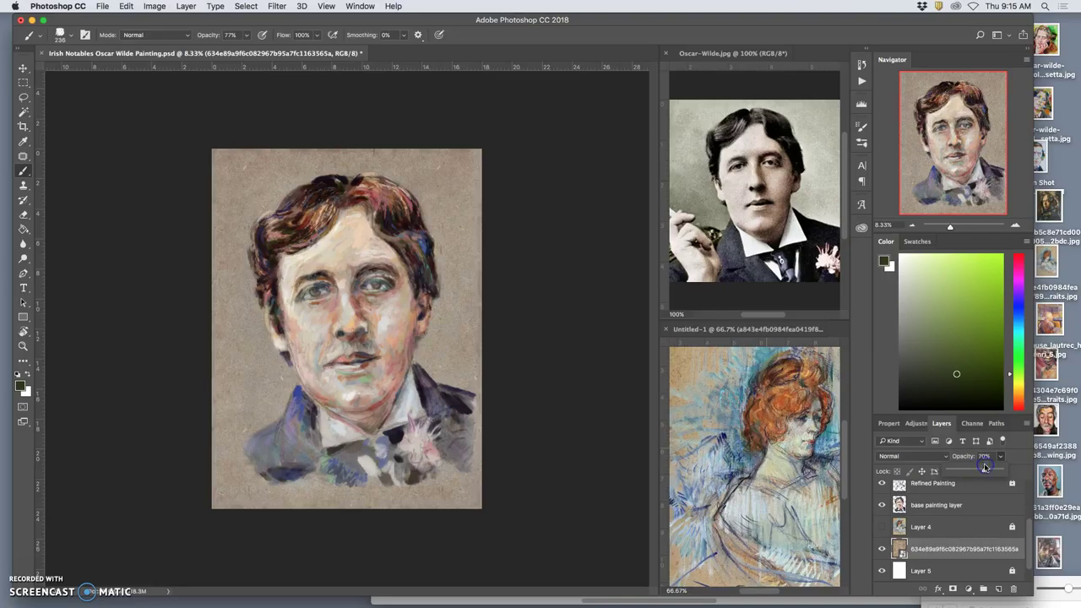
- Brighten the paper texture layer with a Levels adjustment, setting the midtone input level to 1.27
{"action": "left_click", "coordinate": [155, 6]}
{"action": "mouse_move", "coordinate": [194, 39]}
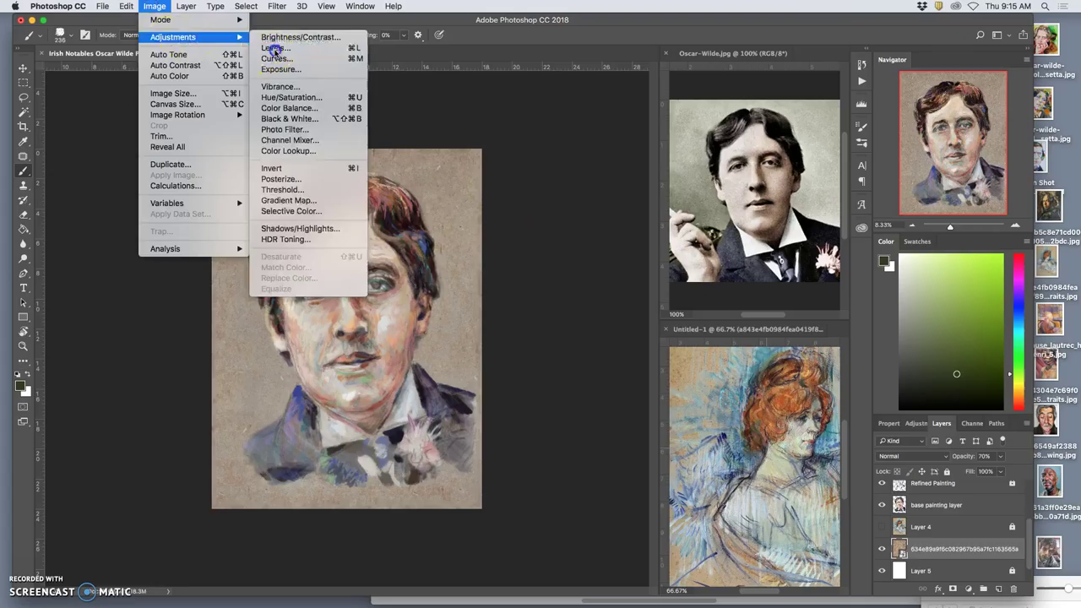
{"action": "left_click", "coordinate": [277, 48]}
{"action": "left_click_drag", "start_coordinate": [512, 318], "coordinate": [498, 323]}
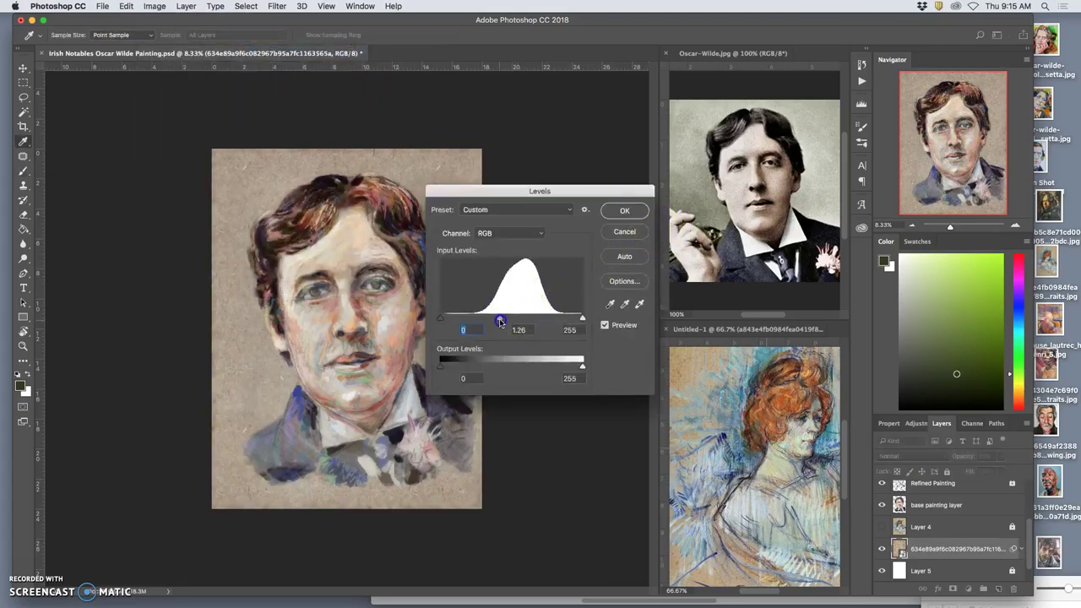
{"action": "left_click_drag", "start_coordinate": [499, 322], "coordinate": [499, 322]}
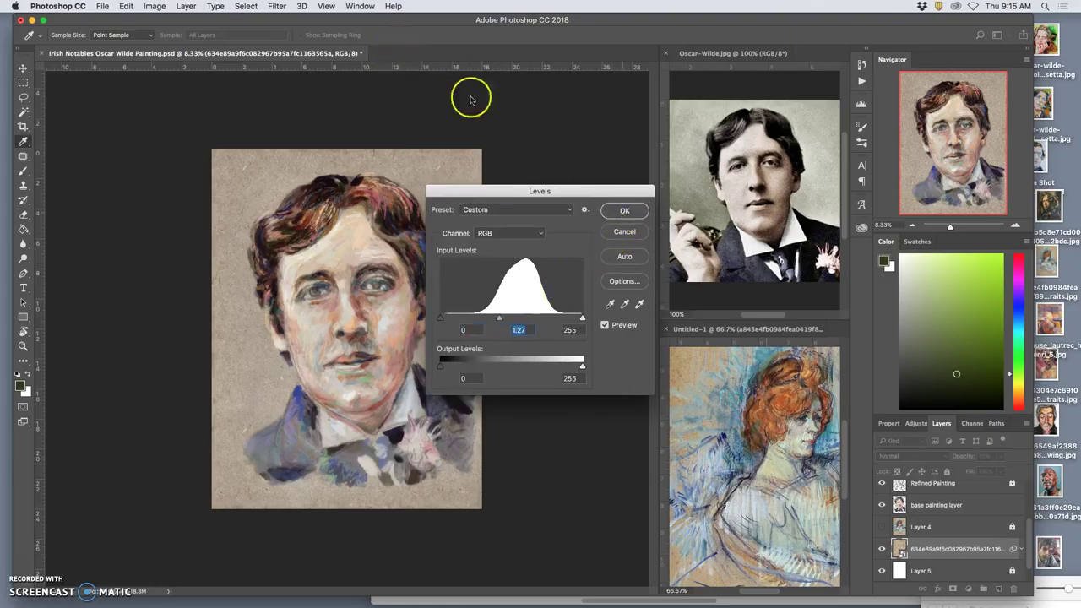
{"action": "left_click", "coordinate": [624, 211]}
- Apply Color Balance to the paper texture, with midtones about -9, +10, +6 and highlights about +11, +4, -6
{"action": "left_click", "coordinate": [155, 6]}
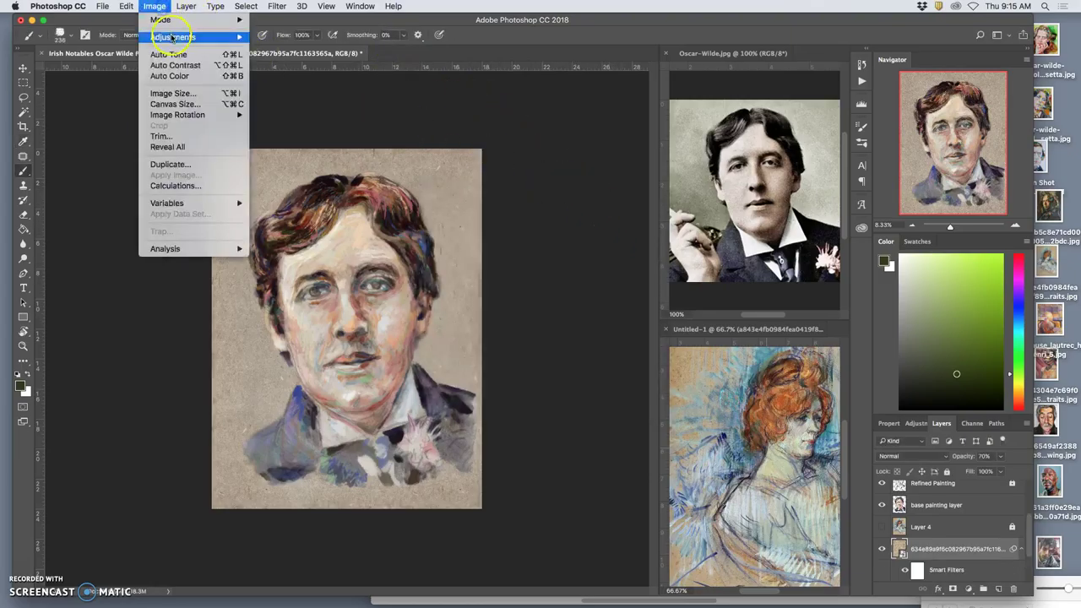
{"action": "mouse_move", "coordinate": [172, 38]}
{"action": "left_click", "coordinate": [291, 107]}
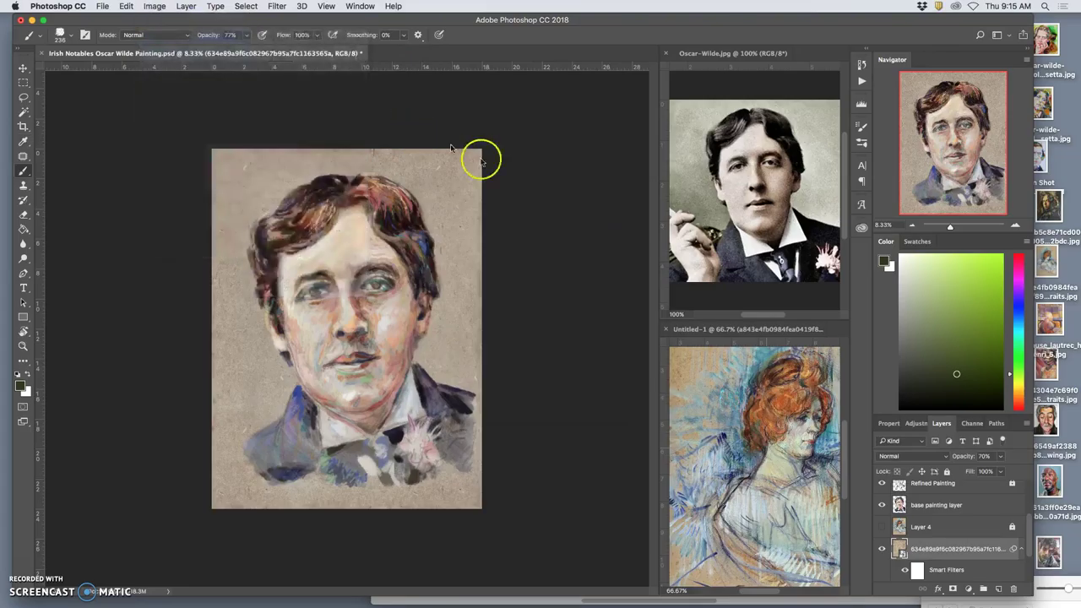
{"action": "left_click_drag", "start_coordinate": [519, 287], "coordinate": [525, 286]}
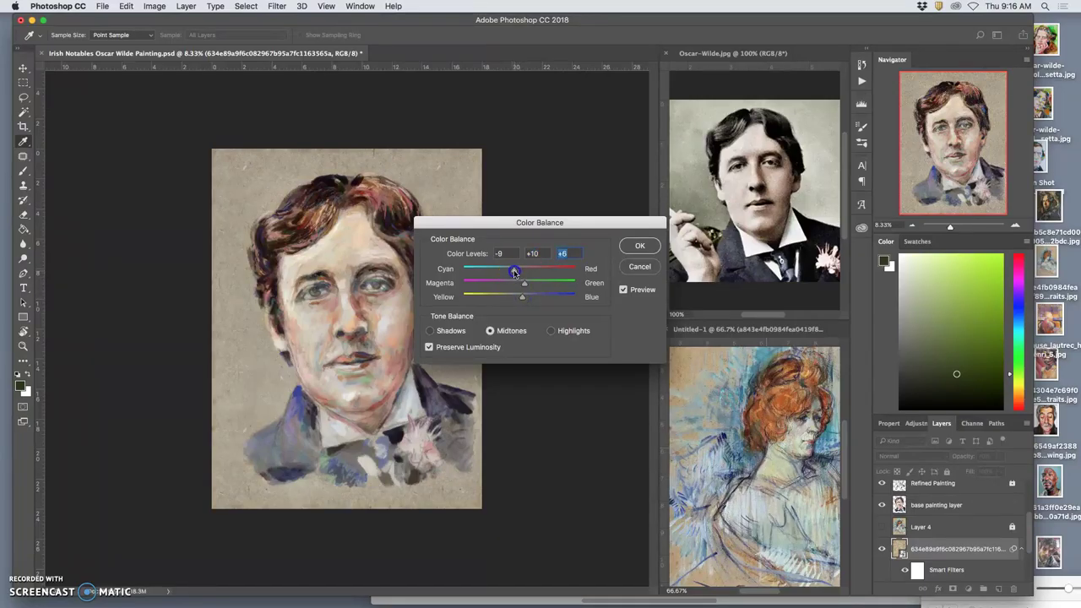
{"action": "left_click", "coordinate": [550, 330]}
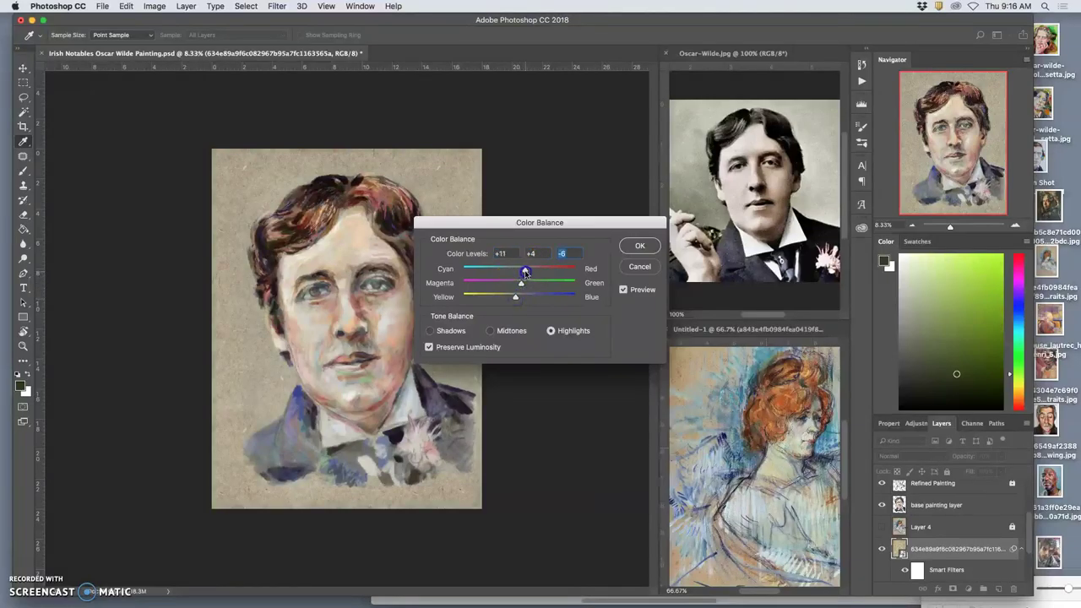
{"action": "left_click", "coordinate": [639, 246]}
- Hide the Finishing Painting, Layer 5 copy 3, Refined Painting and base painting layers, leaving the sketch on the paper texture
{"action": "key", "text": "super+equal"}
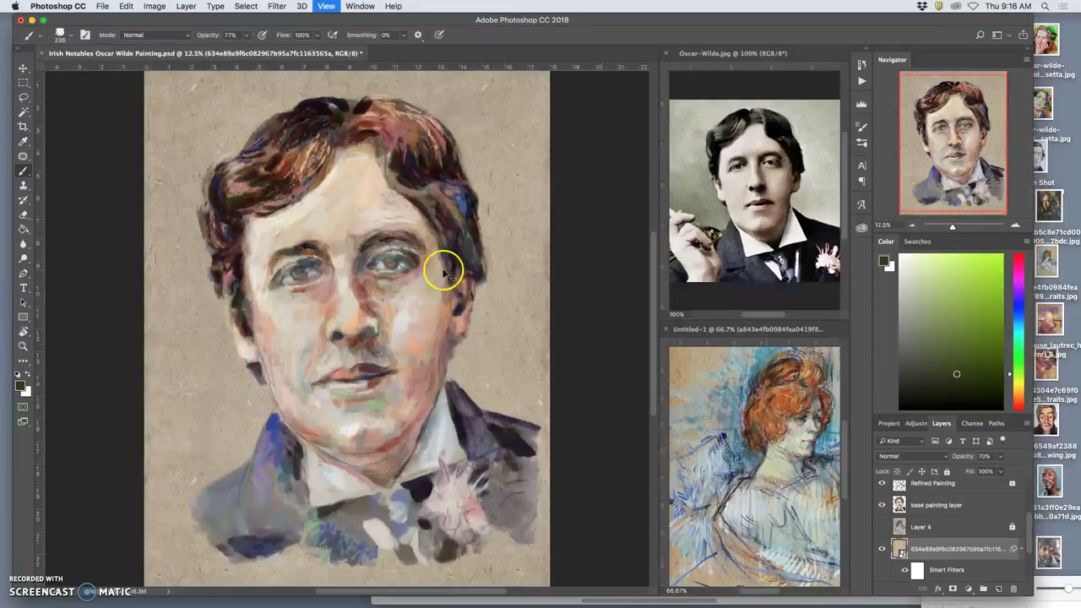
{"action": "scroll", "coordinate": [447, 263], "scroll_direction": "left", "scroll_amount": 2}
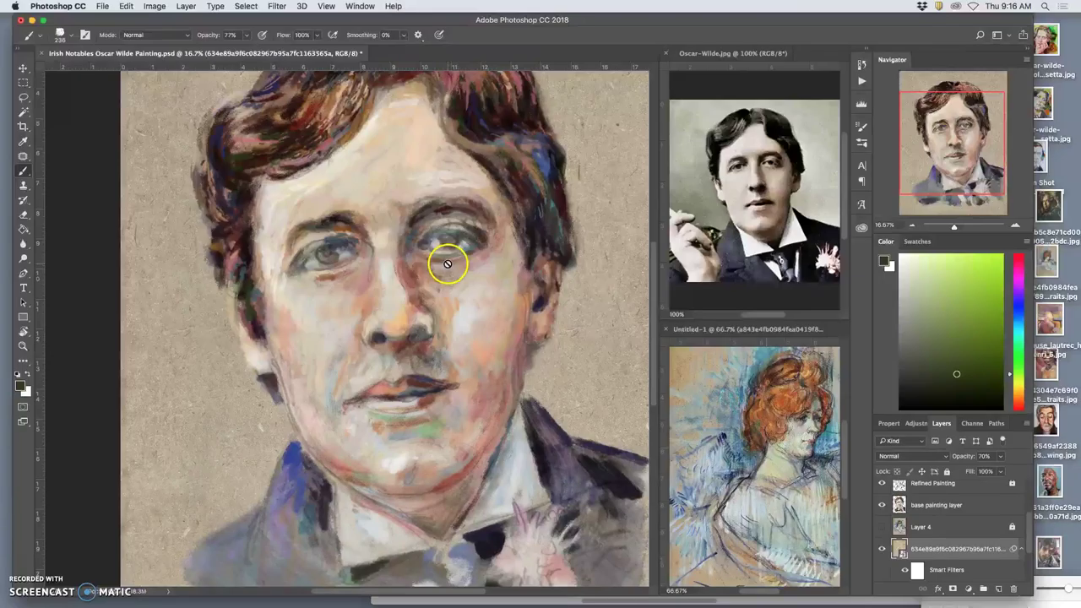
{"action": "scroll", "coordinate": [447, 263], "scroll_direction": "down", "scroll_amount": 5}
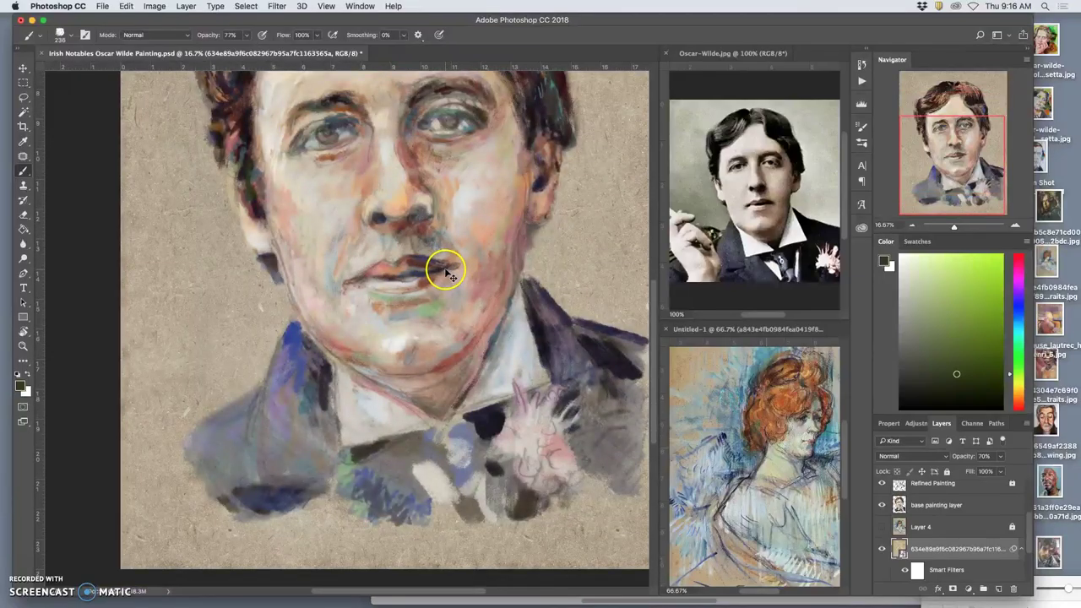
{"action": "key", "text": "super+minus"}
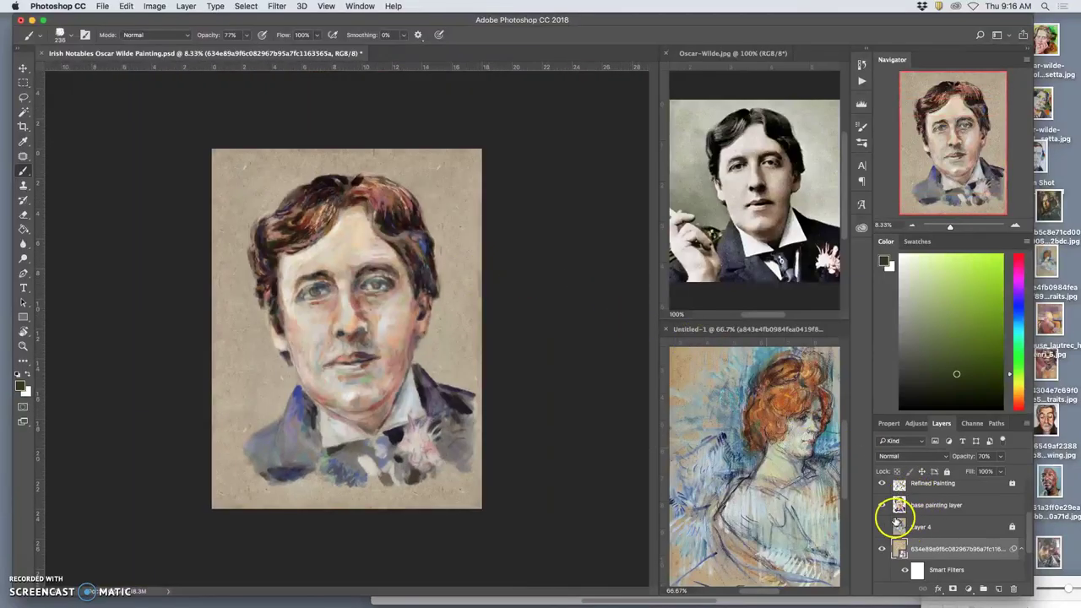
{"action": "scroll", "coordinate": [893, 509], "scroll_direction": "up", "scroll_amount": 3}
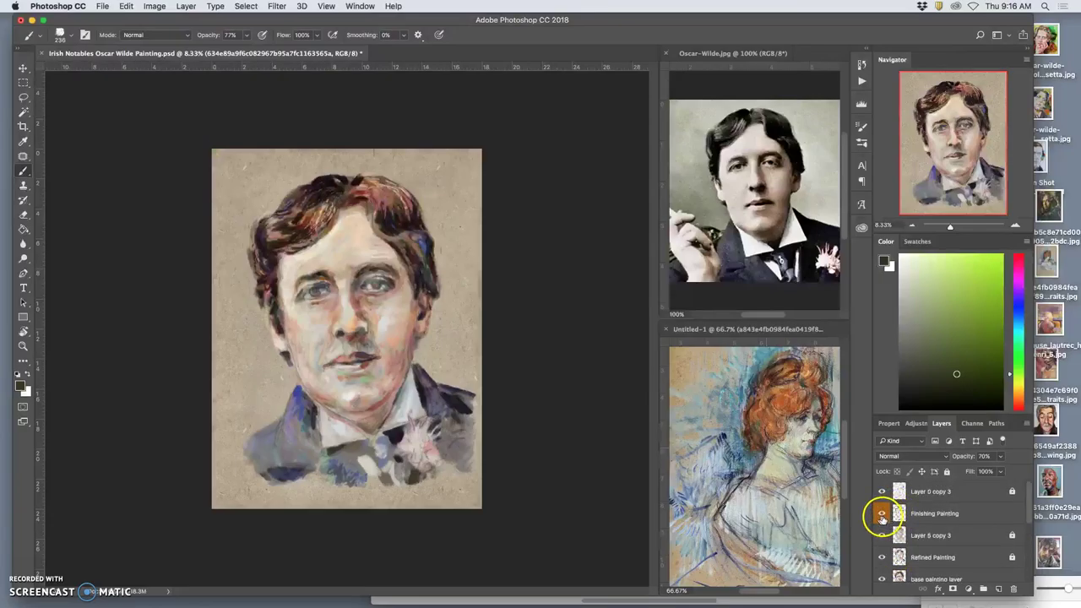
{"action": "left_click", "coordinate": [882, 513]}
{"action": "left_click", "coordinate": [881, 535]}
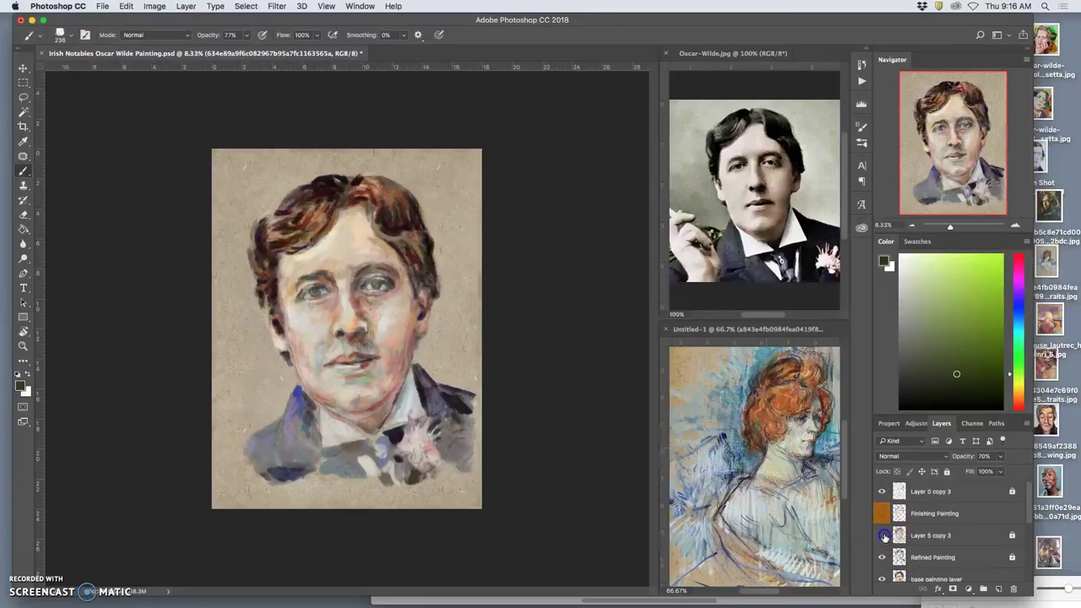
{"action": "left_click", "coordinate": [882, 557]}
{"action": "left_click", "coordinate": [882, 579]}
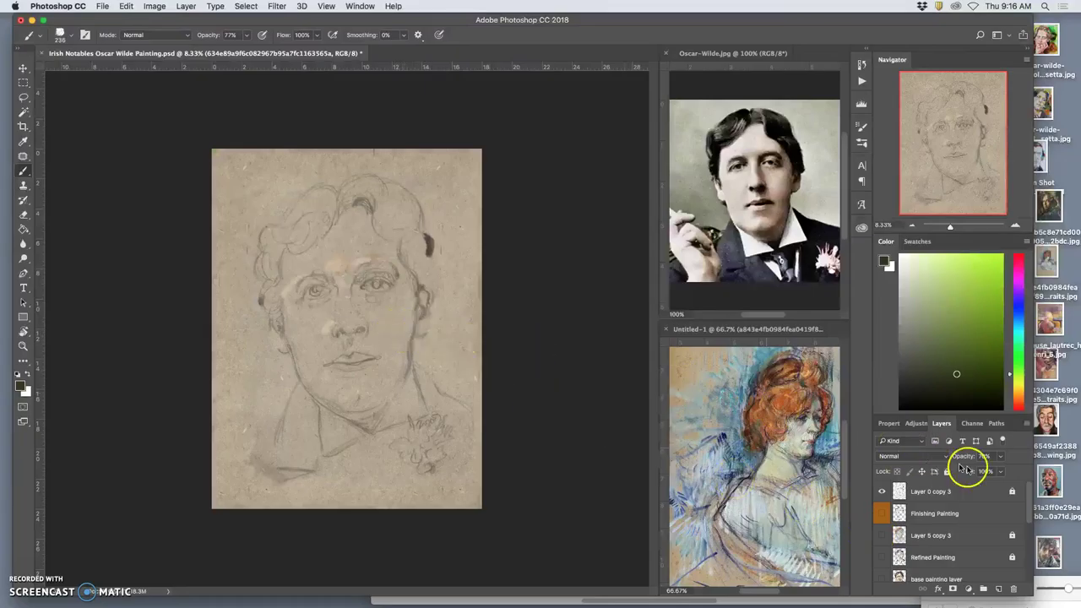
- Select the paper texture layer above Layer 5 and lock it
{"action": "scroll", "coordinate": [953, 513], "scroll_direction": "down", "scroll_amount": 3}
{"action": "scroll", "coordinate": [950, 515], "scroll_direction": "up", "scroll_amount": 2}
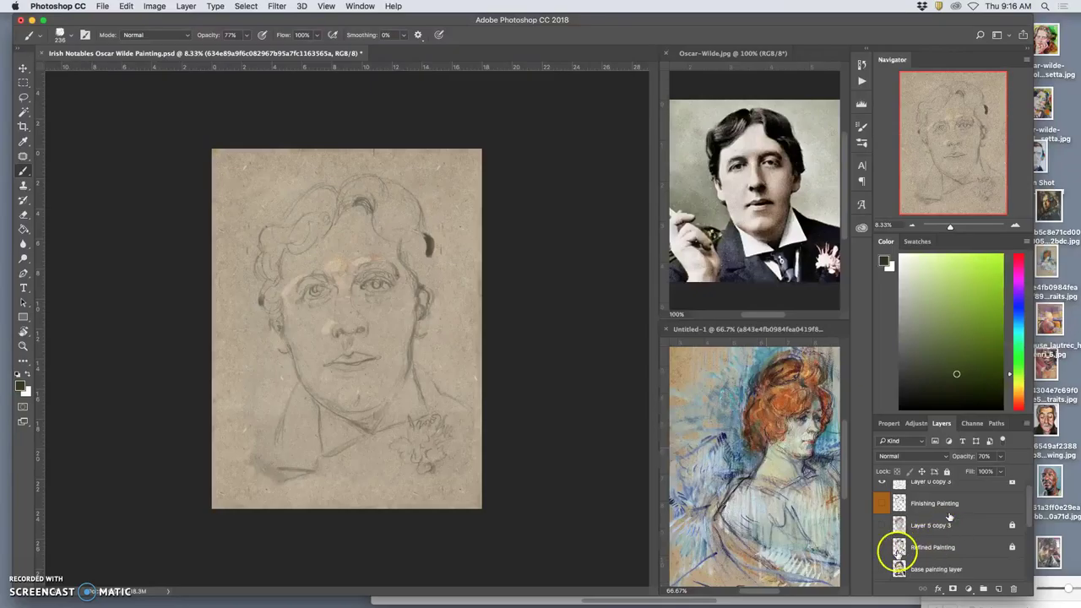
{"action": "scroll", "coordinate": [932, 550], "scroll_direction": "down", "scroll_amount": 3}
{"action": "left_click", "coordinate": [932, 549]}
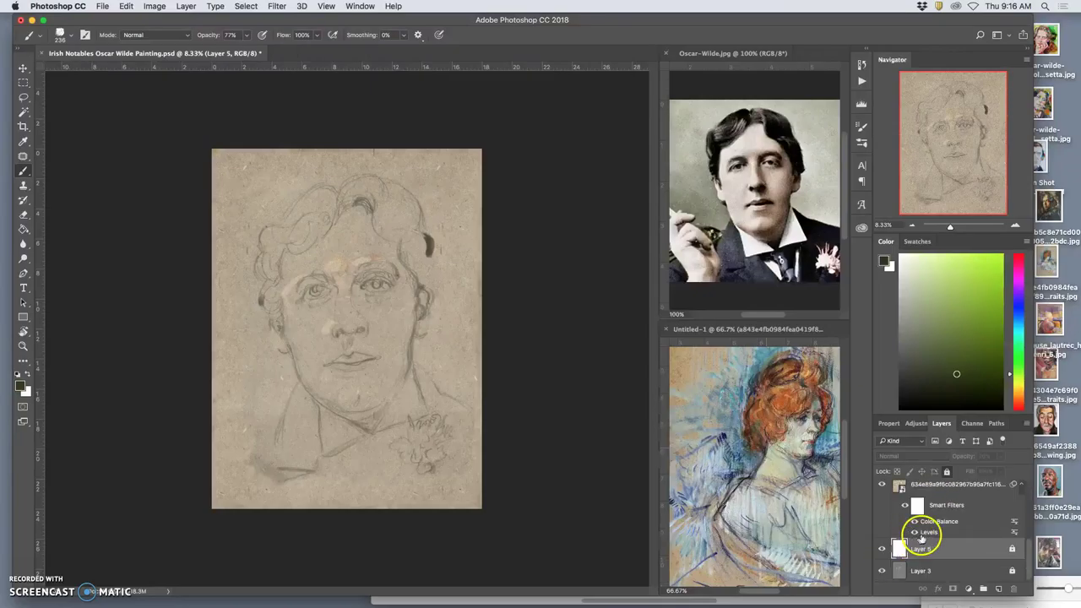
{"action": "scroll", "coordinate": [923, 533], "scroll_direction": "up", "scroll_amount": 1}
{"action": "scroll", "coordinate": [926, 537], "scroll_direction": "up", "scroll_amount": 5}
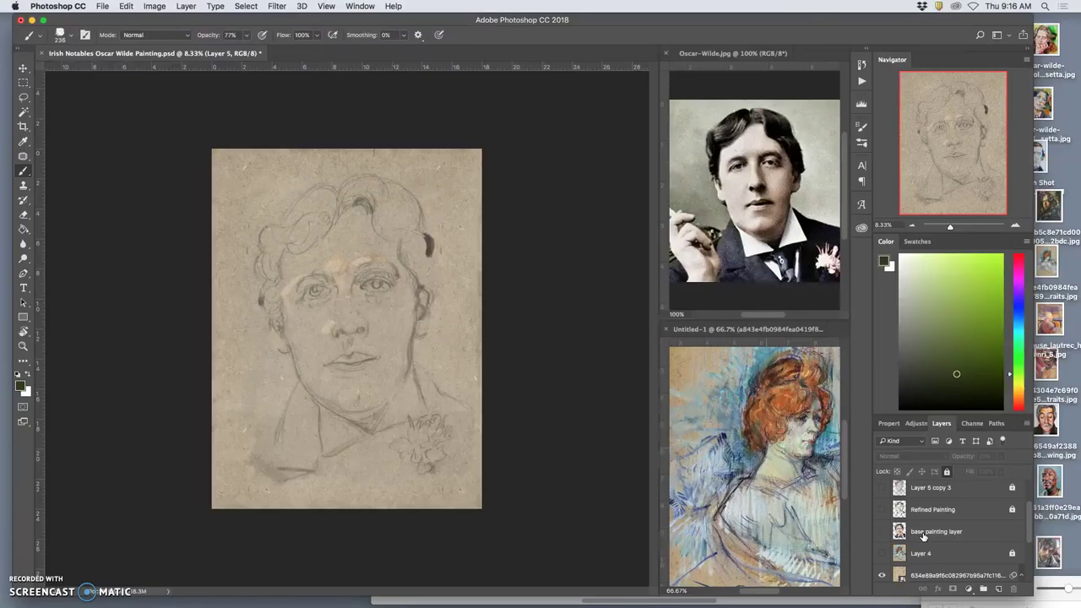
{"action": "scroll", "coordinate": [923, 536], "scroll_direction": "down", "scroll_amount": 4}
{"action": "left_click", "coordinate": [932, 503]}
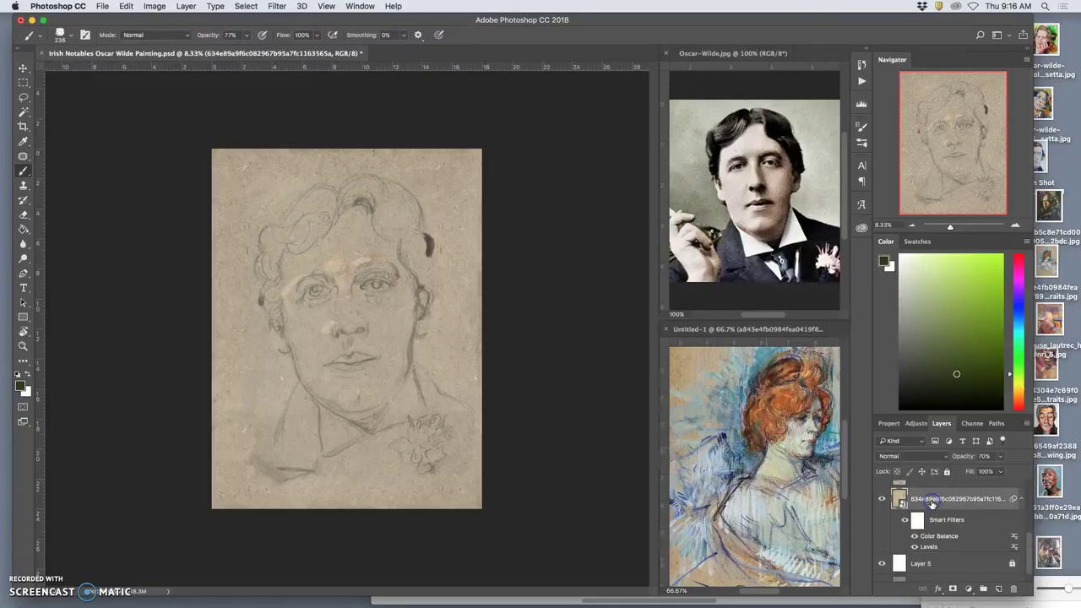
{"action": "scroll", "coordinate": [937, 494], "scroll_direction": "up", "scroll_amount": 2}
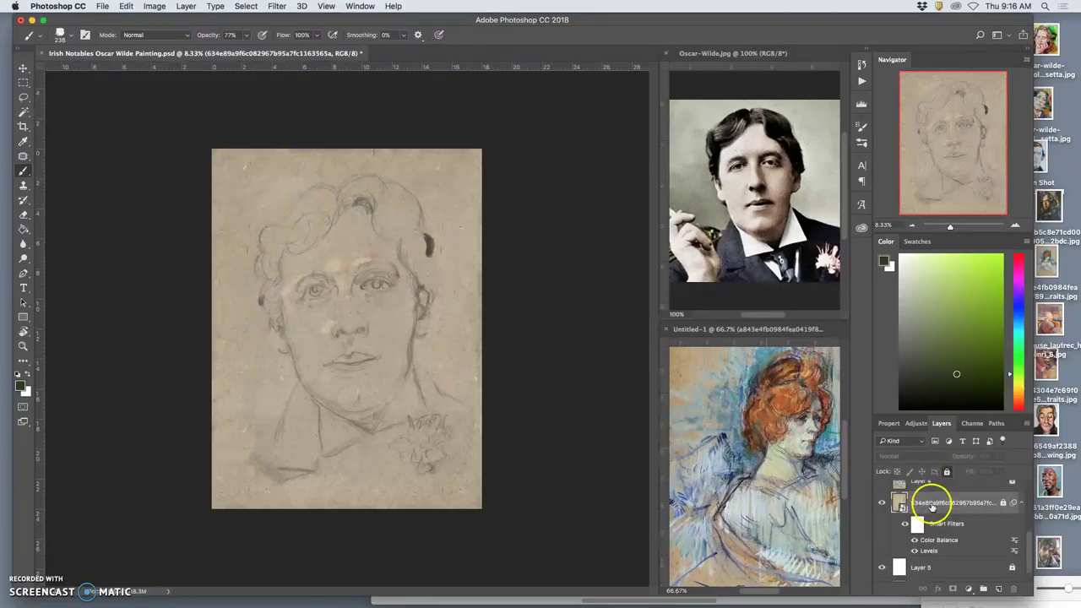
- Move Layer 4 directly below the paper texture layer and turn on its visibility
{"action": "scroll", "coordinate": [931, 507], "scroll_direction": "up", "scroll_amount": 1}
{"action": "left_click", "coordinate": [881, 524]}
{"action": "left_click", "coordinate": [882, 525]}
{"action": "left_click", "coordinate": [881, 524]}
{"action": "left_click", "coordinate": [882, 525]}
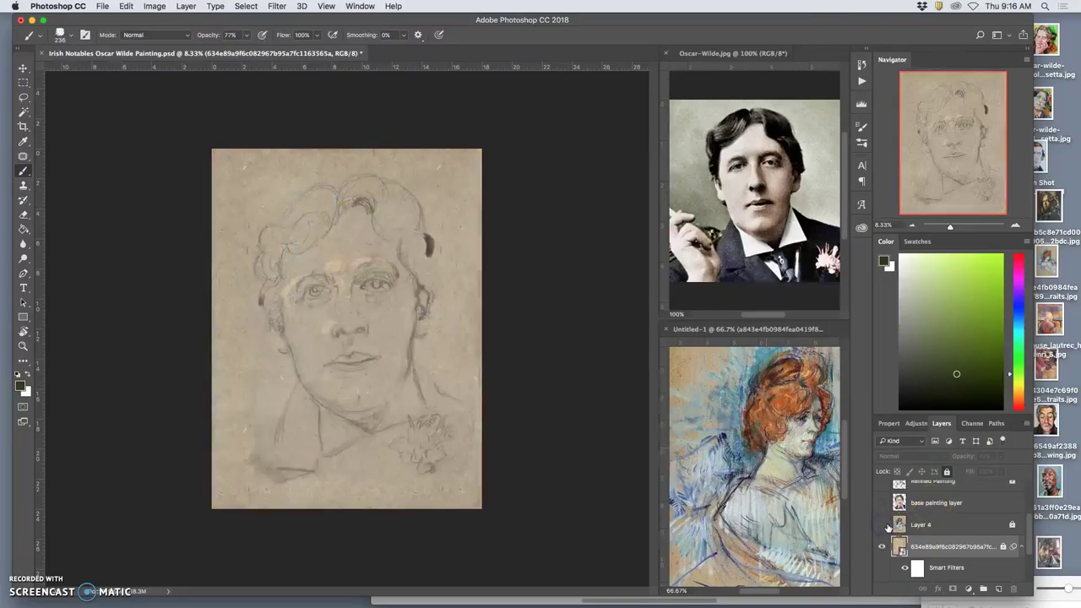
{"action": "left_click", "coordinate": [920, 526]}
{"action": "left_click_drag", "start_coordinate": [921, 525], "coordinate": [897, 571]}
{"action": "left_click", "coordinate": [882, 571]}
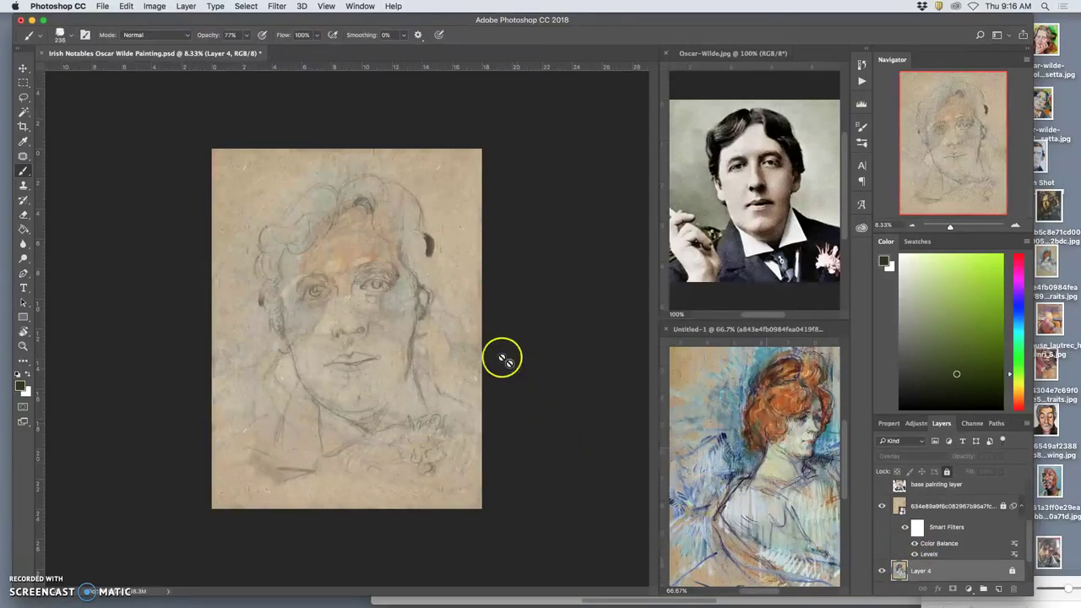
- Show the base painting layer and examine its brushwork around the nose against the paper grain up close
{"action": "key", "text": "super+equal"}
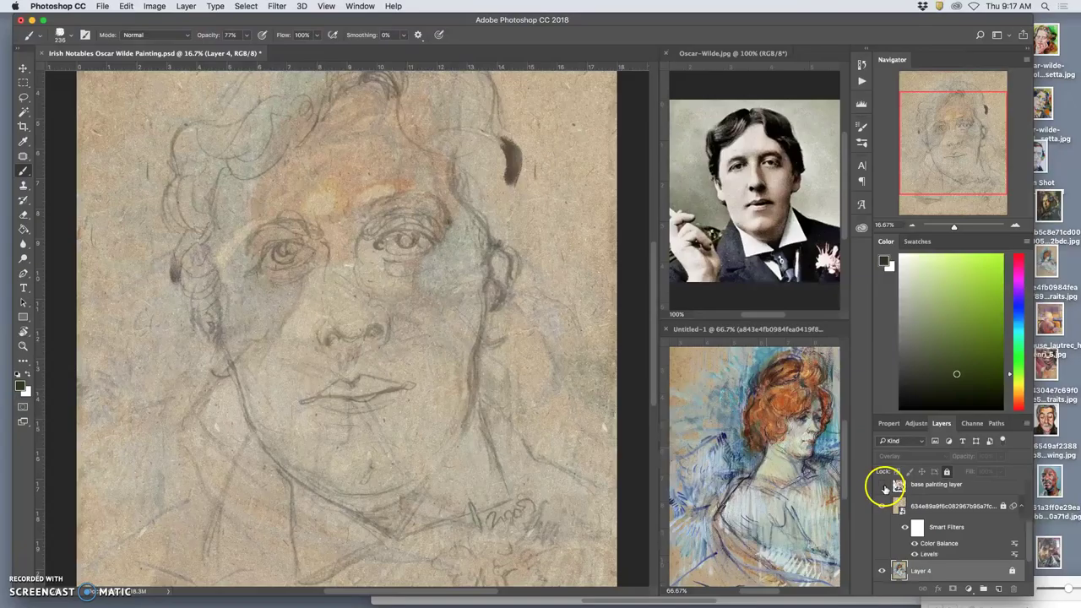
{"action": "left_click", "coordinate": [883, 486]}
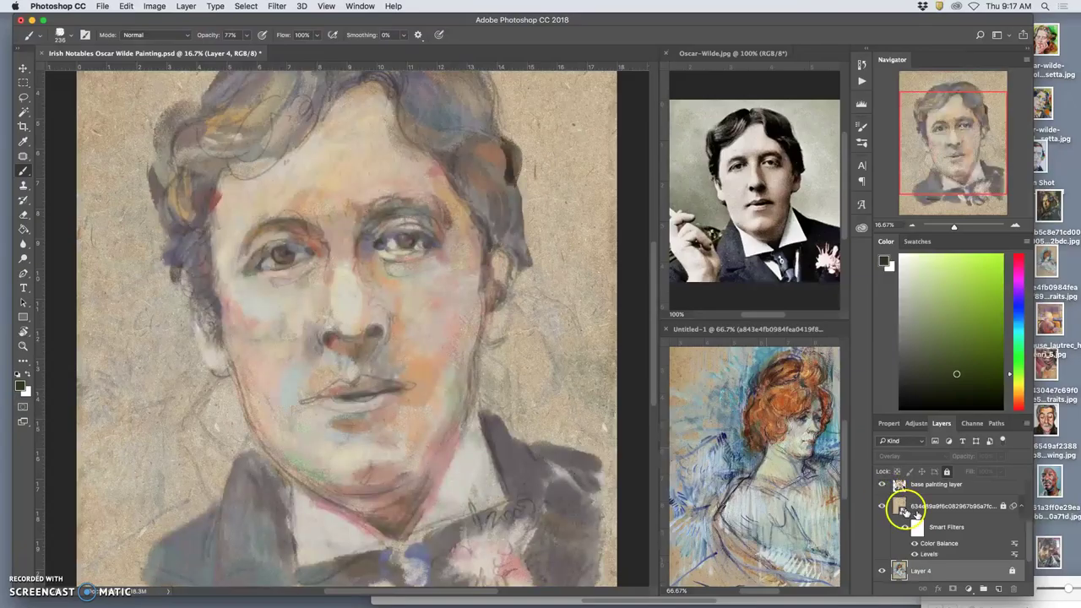
{"action": "key", "text": "super+="}
{"action": "key", "text": "super+equal"}
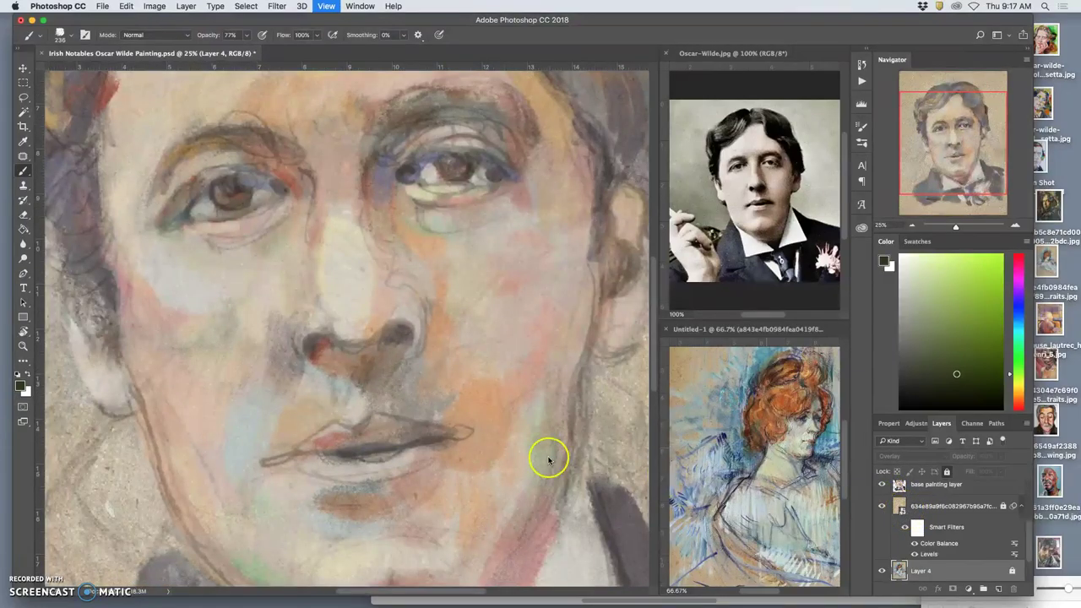
{"action": "key", "text": "super+equal"}
{"action": "key", "text": "super+equal"}
{"action": "key", "text": "super+equal"}
{"action": "key", "text": "super+equal"}
{"action": "key", "text": "super+equal"}
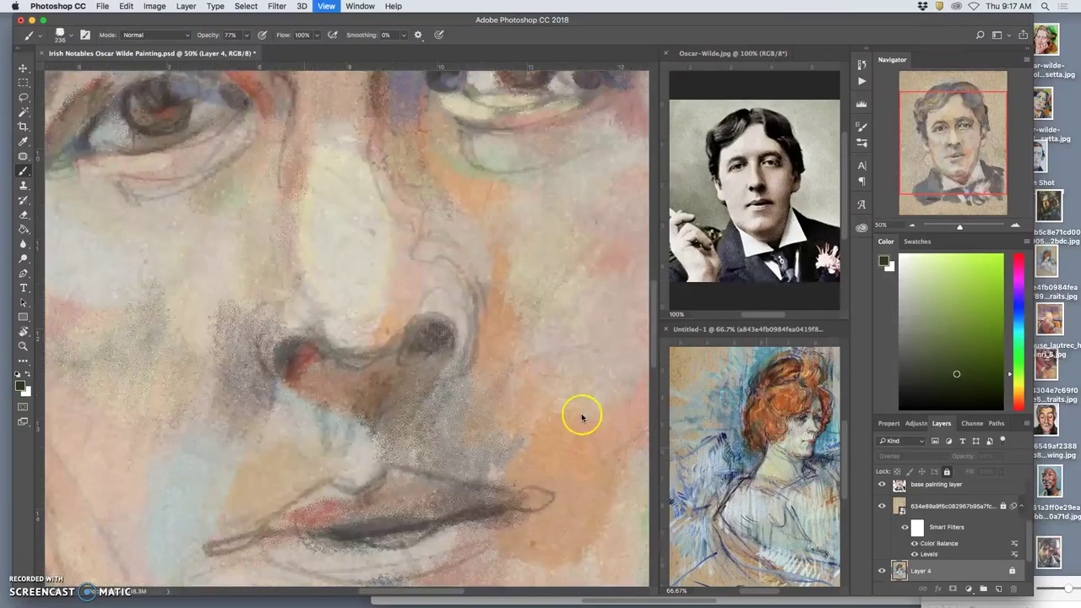
{"action": "scroll", "coordinate": [478, 413], "scroll_direction": "left", "scroll_amount": 3}
{"action": "key", "text": "super+minus"}
{"action": "key", "text": "super+minus"}
{"action": "key", "text": "super+minus"}
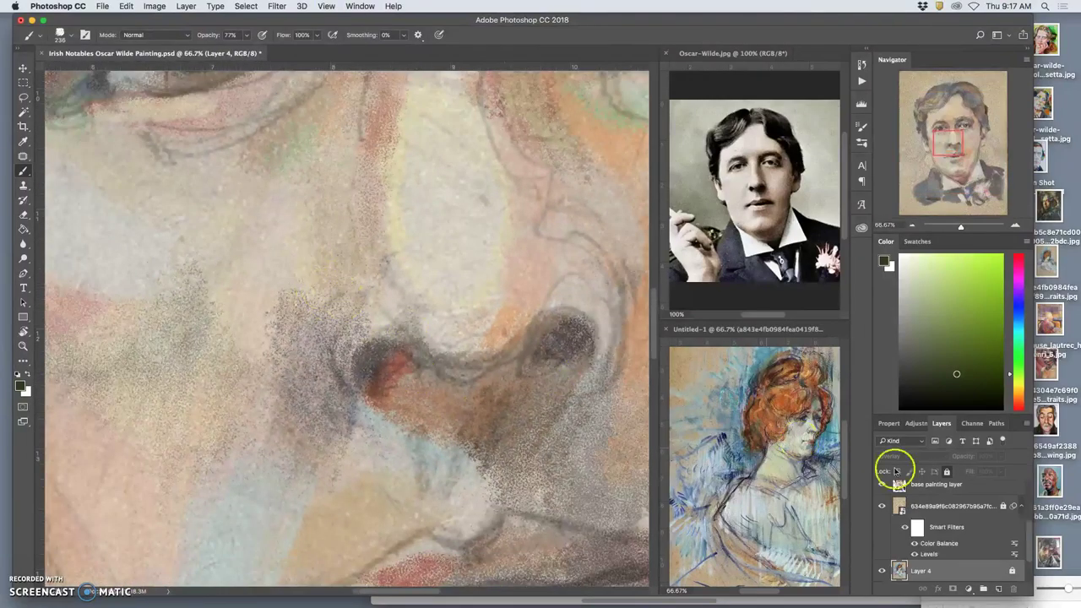
- Set the base painting layer's opacity to 55%
{"action": "left_click", "coordinate": [946, 485]}
{"action": "left_click", "coordinate": [1000, 457]}
{"action": "mouse_move", "coordinate": [999, 471]}
{"action": "left_mouse_down"}
{"action": "mouse_move", "coordinate": [1043, 473]}
{"action": "mouse_move", "coordinate": [1005, 471]}
{"action": "left_mouse_up"}
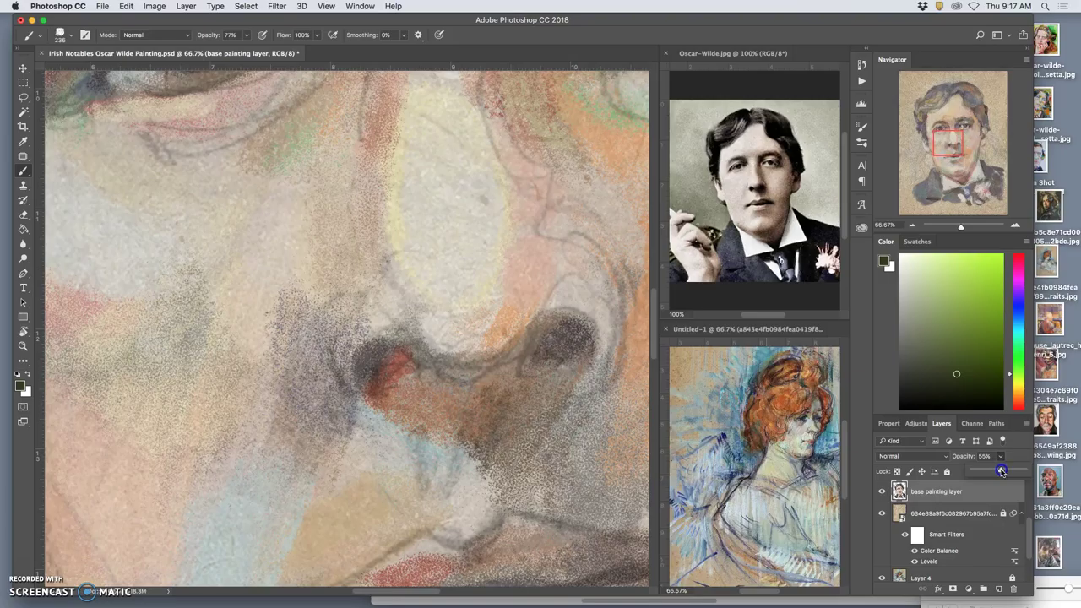
- Examine the speckled brush grain around the nostril up close, and the whole portrait over the paper texture
{"action": "key", "text": "super+plus"}
{"action": "key", "text": "super+plus"}
{"action": "key", "text": "super+plus"}
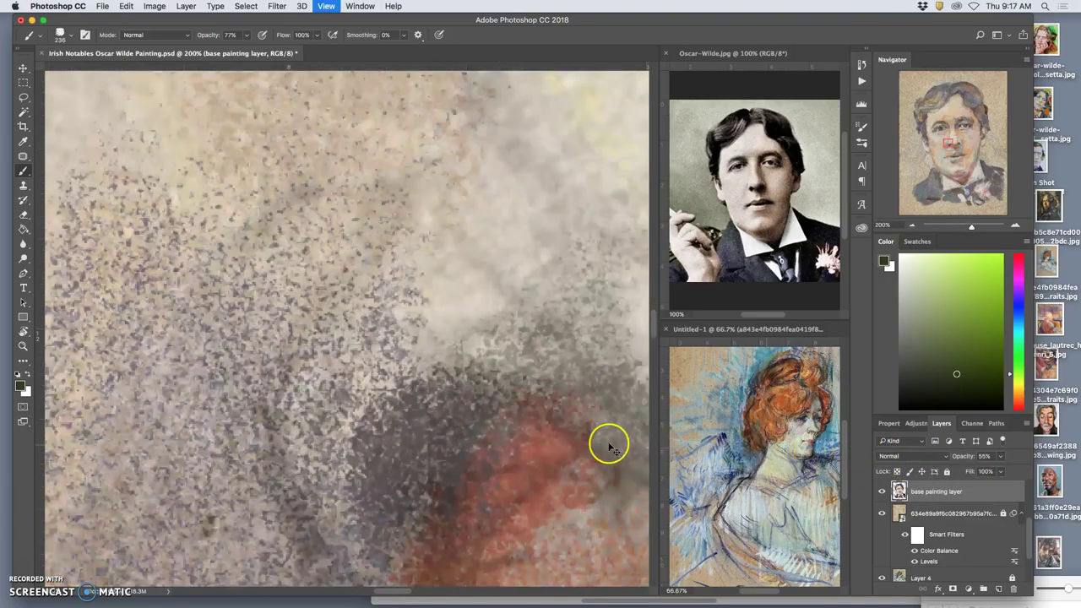
{"action": "key", "text": "super+minus"}
{"action": "key", "text": "super+minus"}
{"action": "key", "text": "super+minus"}
{"action": "key", "text": "super+minus"}
{"action": "key", "text": "super+minus"}
{"action": "key", "text": "super+minus"}
{"action": "key", "text": "super+minus"}
{"action": "key", "text": "super+minus"}
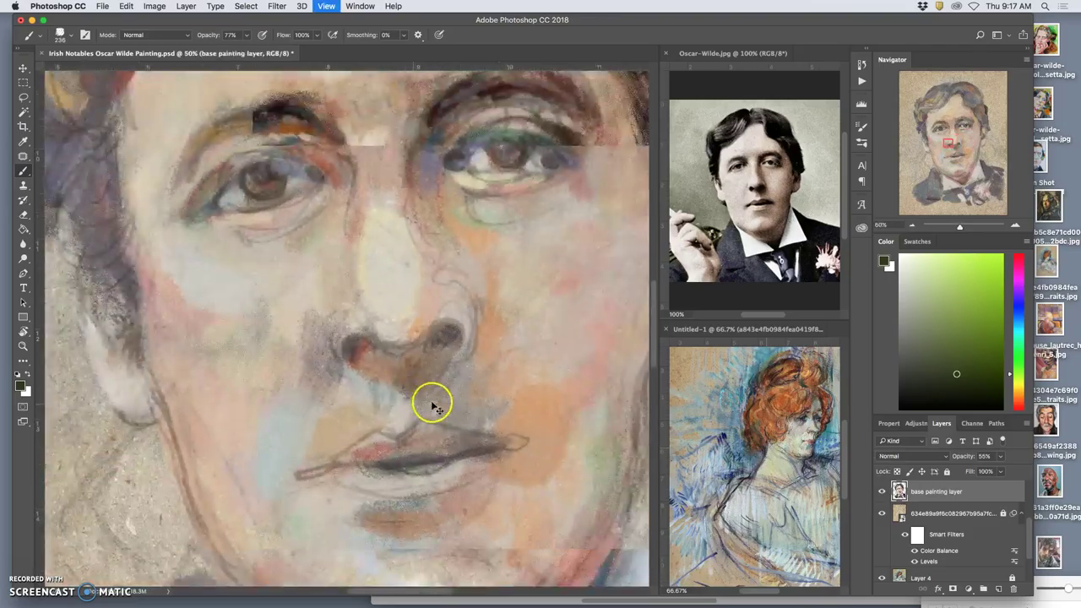
{"action": "key", "text": "super+minus"}
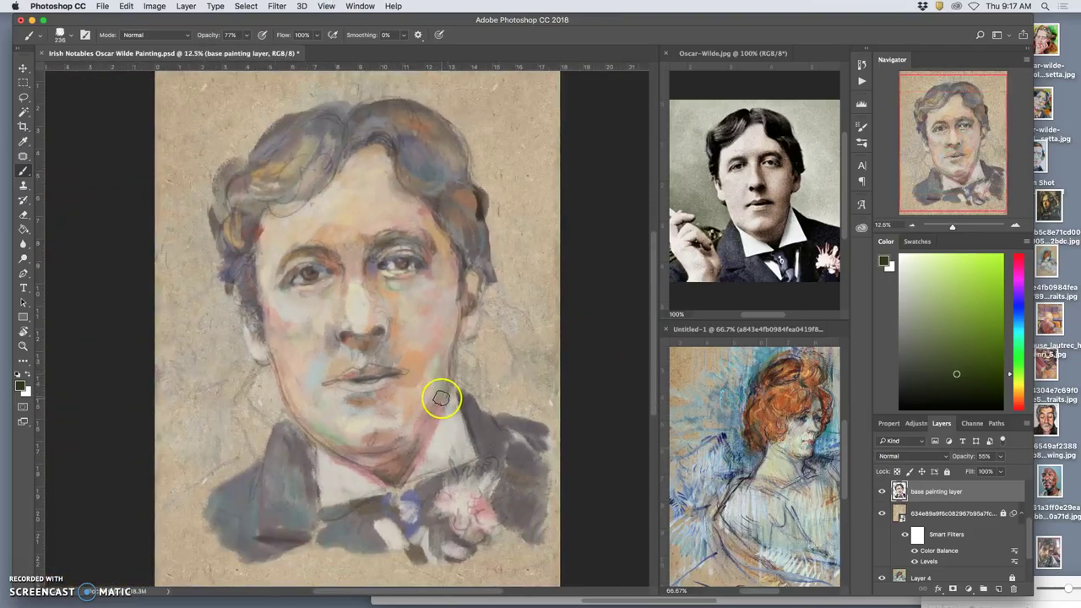
- Duplicate the base painting layer, and hide the original with a red colour label
{"action": "key", "text": "super+j"}
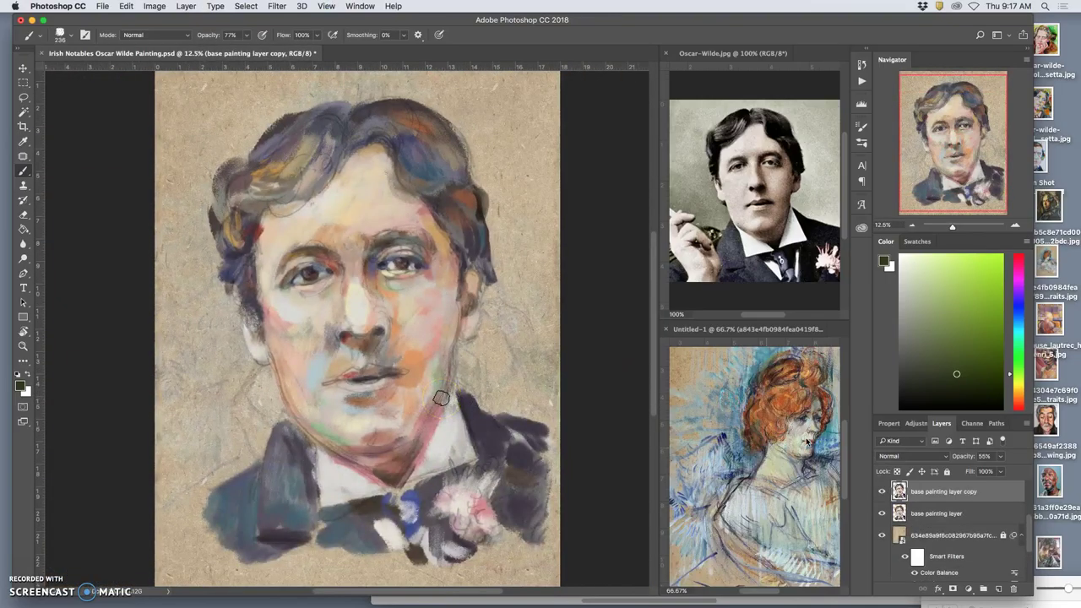
{"action": "left_click", "coordinate": [881, 514]}
{"action": "right_click", "coordinate": [886, 515]}
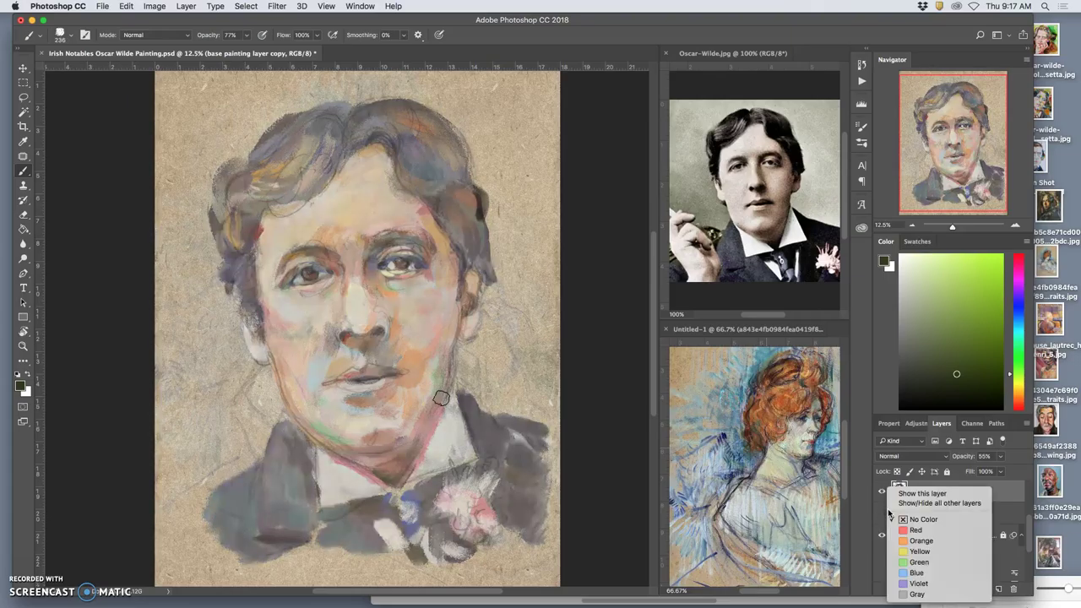
{"action": "left_click", "coordinate": [905, 534]}
- Apply a Gaussian Blur with a 0.8 pixel radius to the base painting layer copy
{"action": "left_click", "coordinate": [929, 495]}
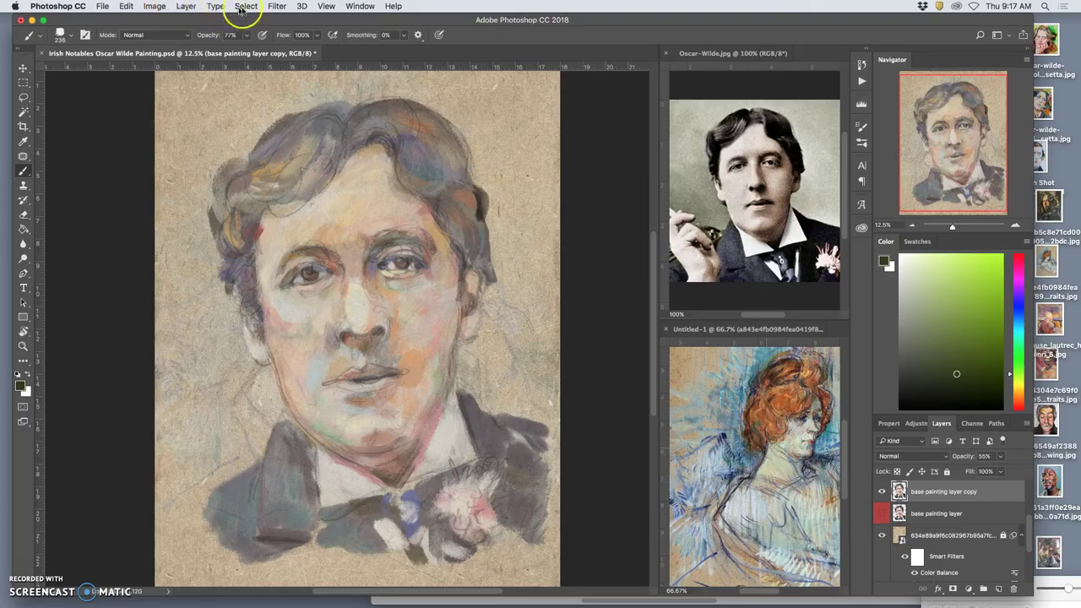
{"action": "left_click", "coordinate": [276, 7]}
{"action": "mouse_move", "coordinate": [288, 140]}
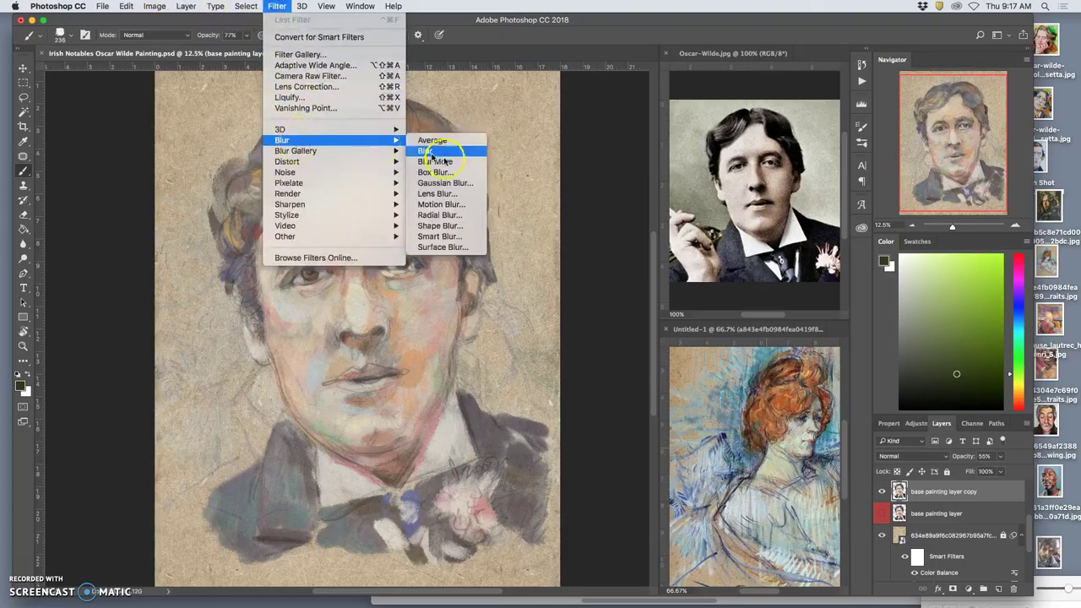
{"action": "left_click", "coordinate": [460, 181]}
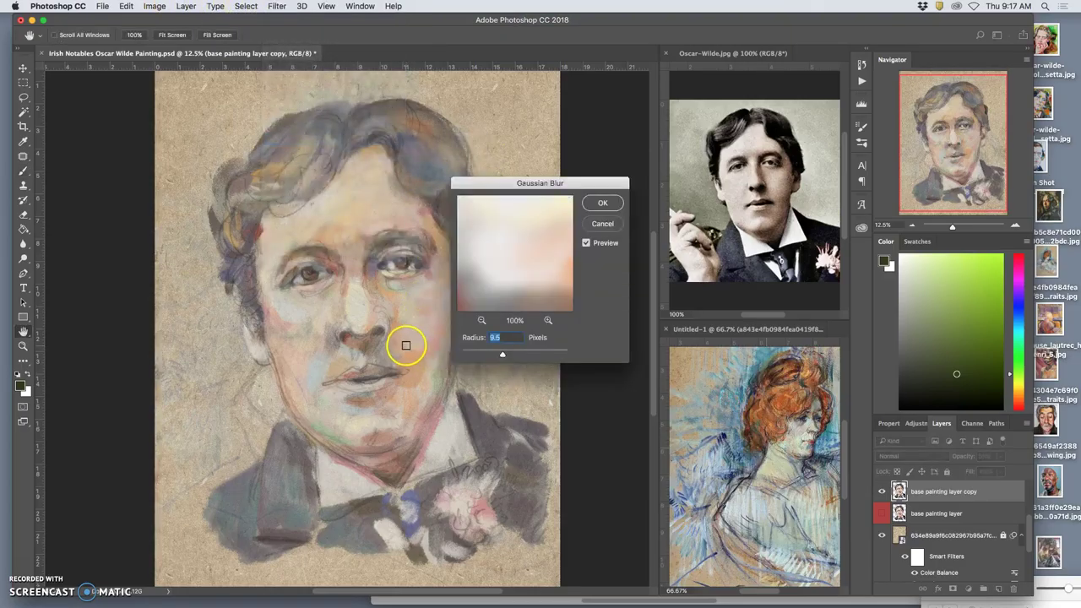
{"action": "left_click", "coordinate": [317, 318]}
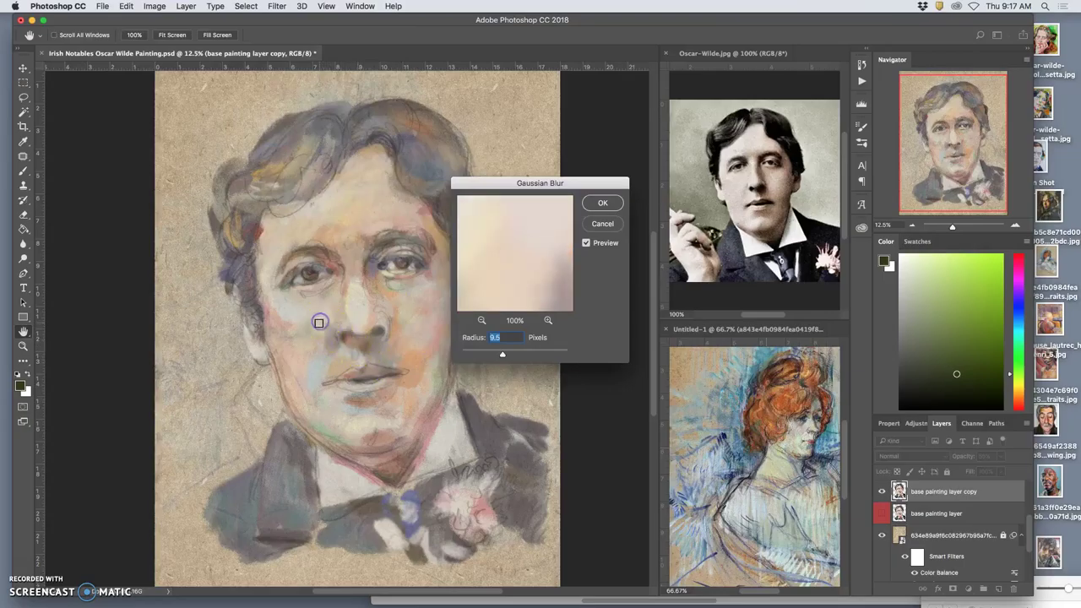
{"action": "left_click_drag", "start_coordinate": [461, 355], "coordinate": [423, 353]}
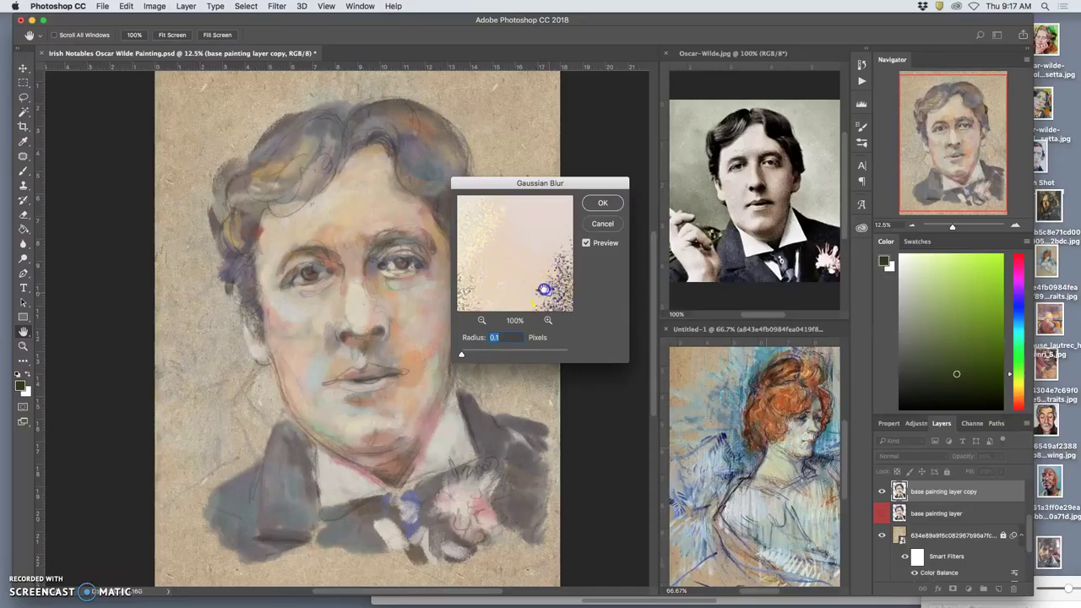
{"action": "left_click_drag", "start_coordinate": [544, 290], "coordinate": [499, 252]}
{"action": "left_click", "coordinate": [461, 355]}
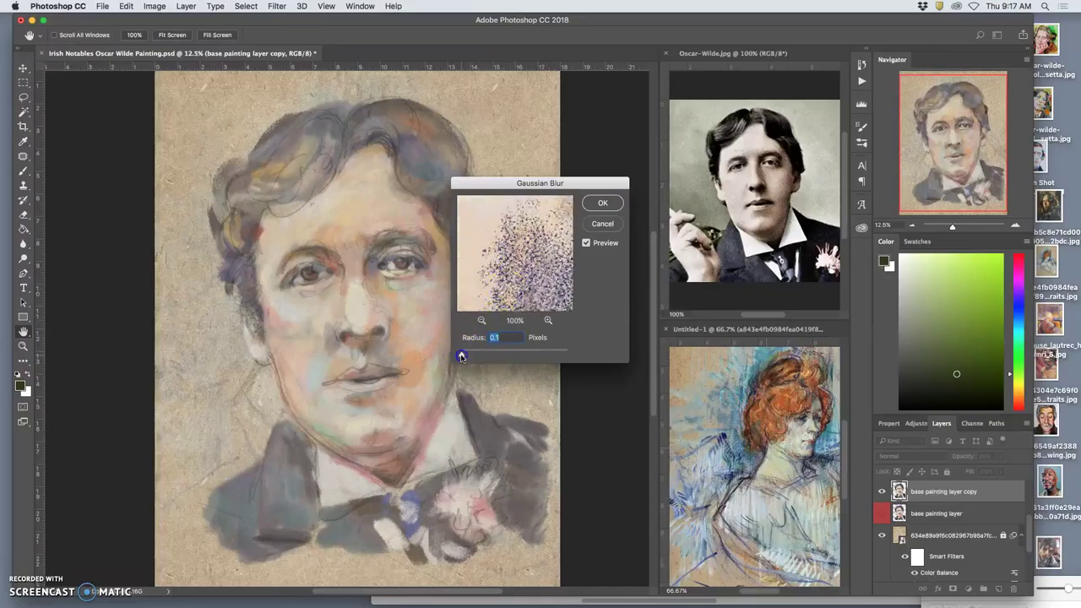
{"action": "left_click_drag", "start_coordinate": [463, 356], "coordinate": [466, 357]}
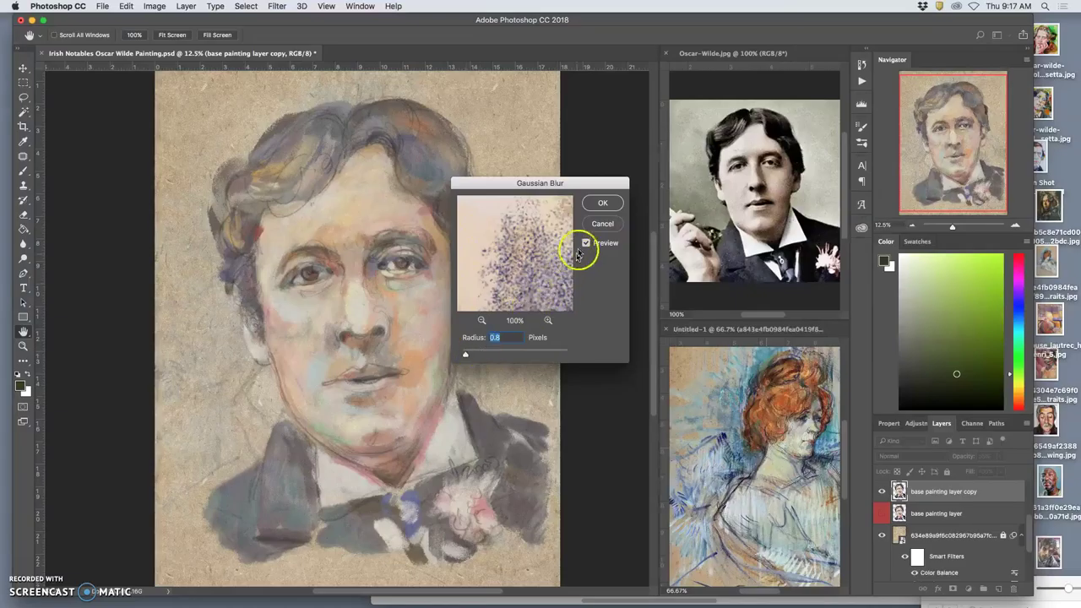
{"action": "left_click", "coordinate": [604, 203]}
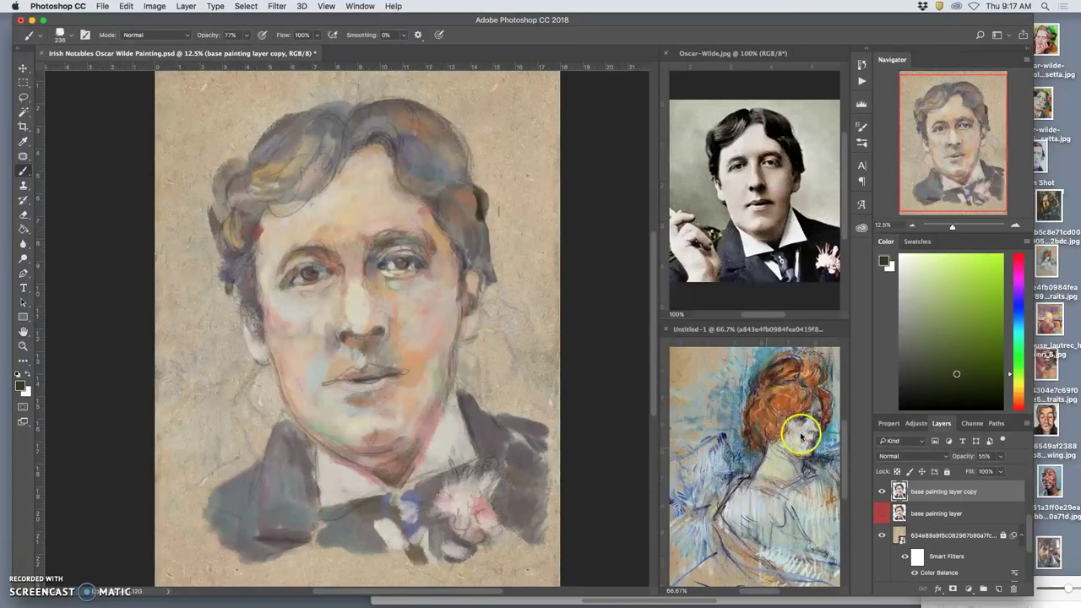
- Duplicate the blurred base painting layer copy and compare the nostril's grain up close with the lower copy hidden and shown
{"action": "key", "text": "super+j"}
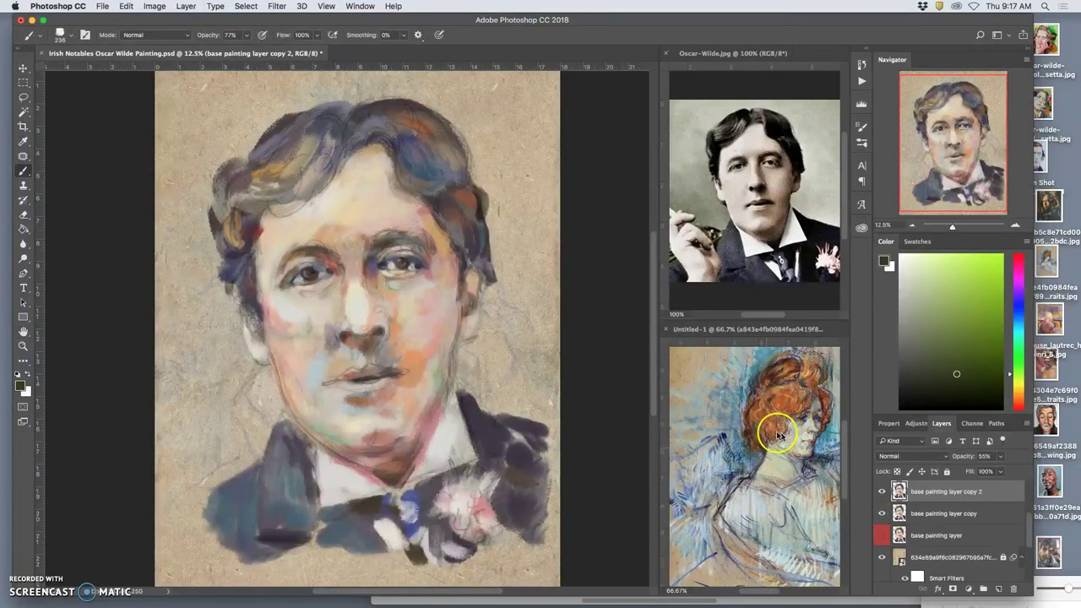
{"action": "key", "text": "super+equal"}
{"action": "key", "text": "super+equal"}
{"action": "key", "text": "super+equal"}
{"action": "key", "text": "super+equal"}
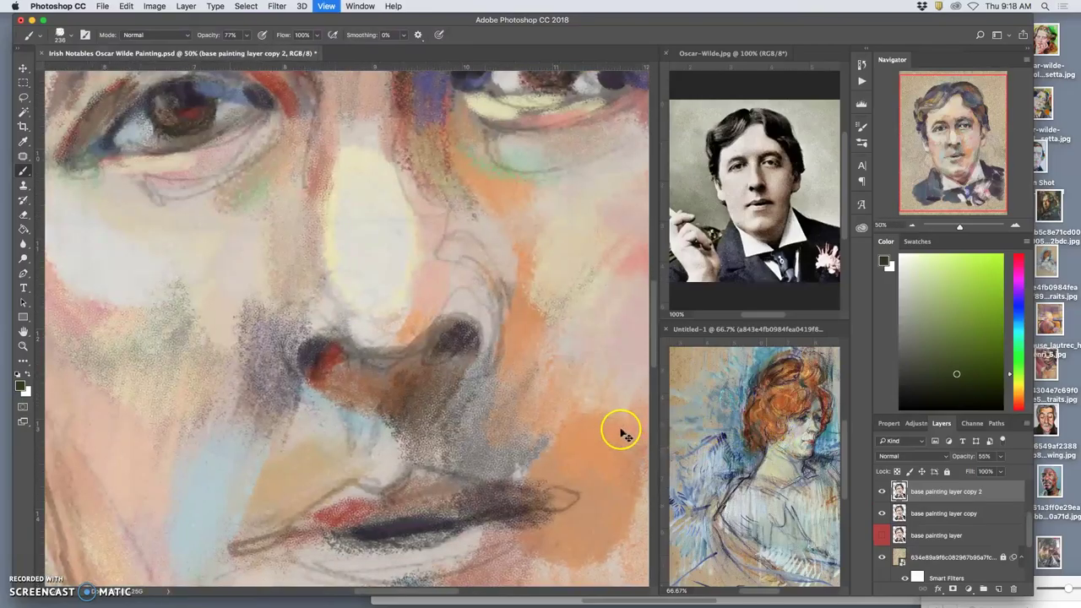
{"action": "key", "text": "super+equal"}
{"action": "key", "text": "super+equal"}
{"action": "key", "text": "super+equal"}
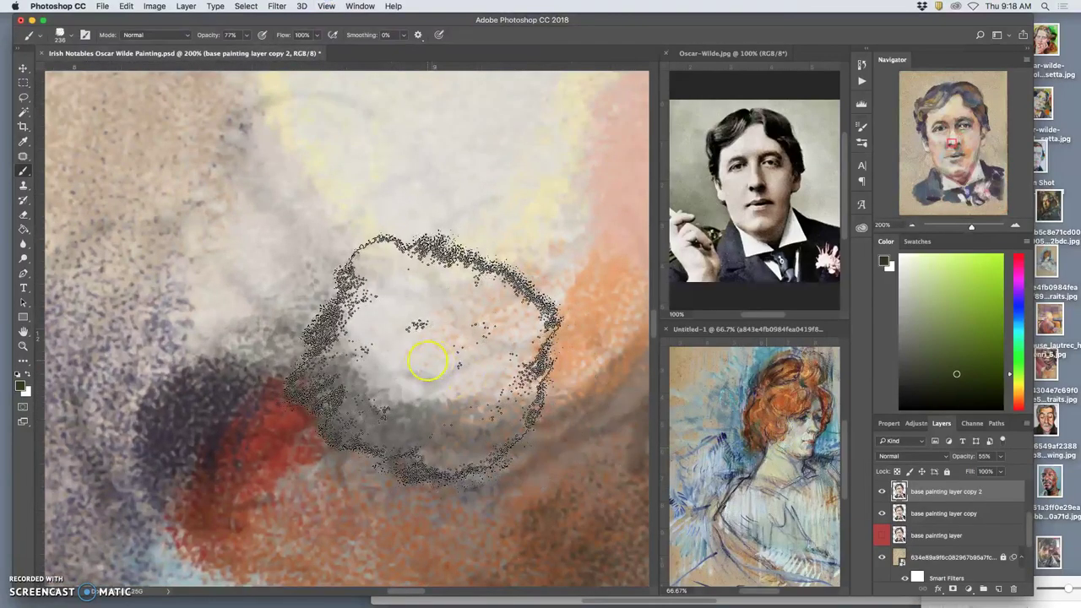
{"action": "scroll", "coordinate": [428, 361], "scroll_direction": "left", "scroll_amount": 5}
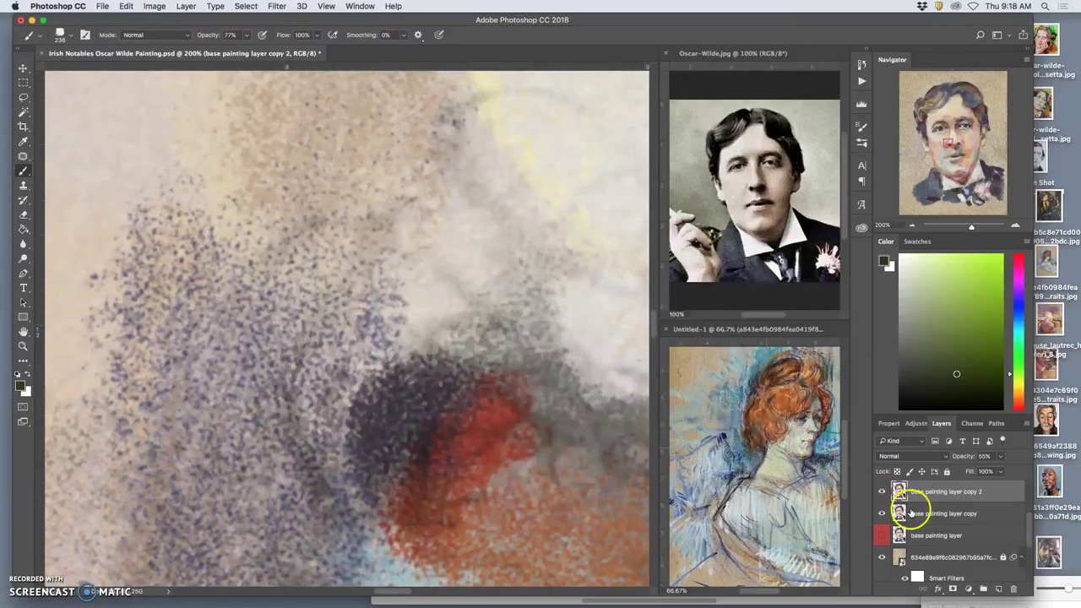
{"action": "left_click", "coordinate": [882, 514]}
{"action": "left_click", "coordinate": [881, 514]}
- Reapply the last Gaussian Blur twice to base painting layer copy 2
{"action": "left_click", "coordinate": [276, 6]}
{"action": "left_click", "coordinate": [279, 20]}
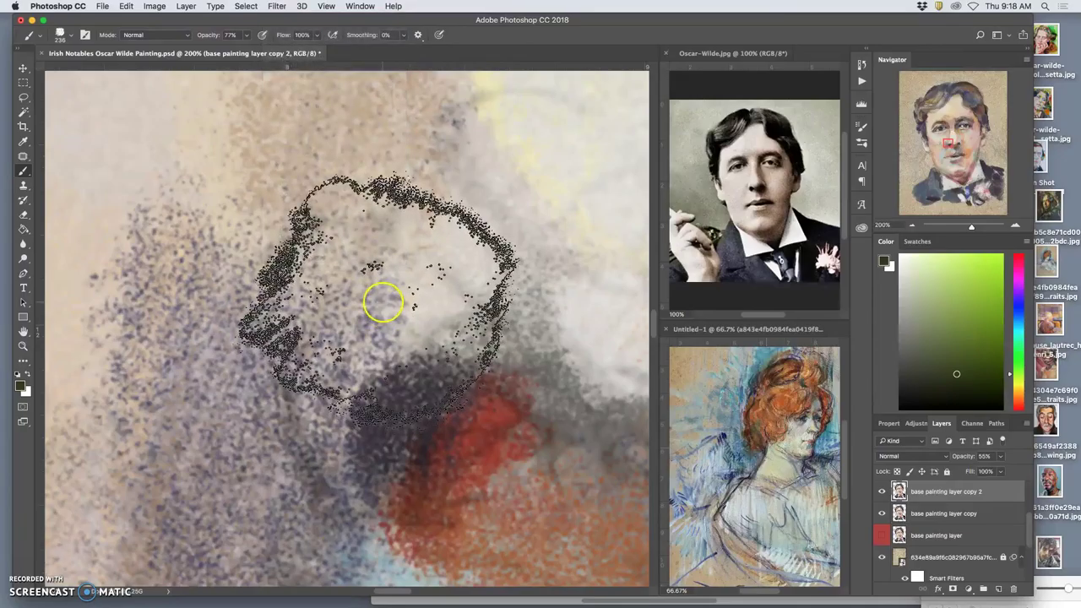
{"action": "left_click", "coordinate": [278, 7]}
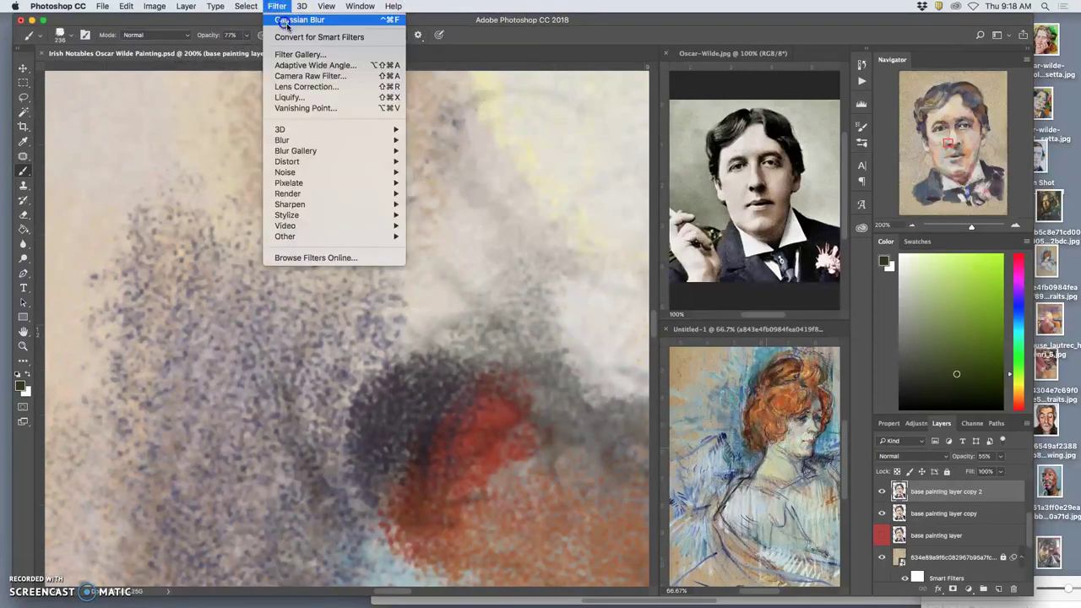
{"action": "left_click", "coordinate": [282, 20]}
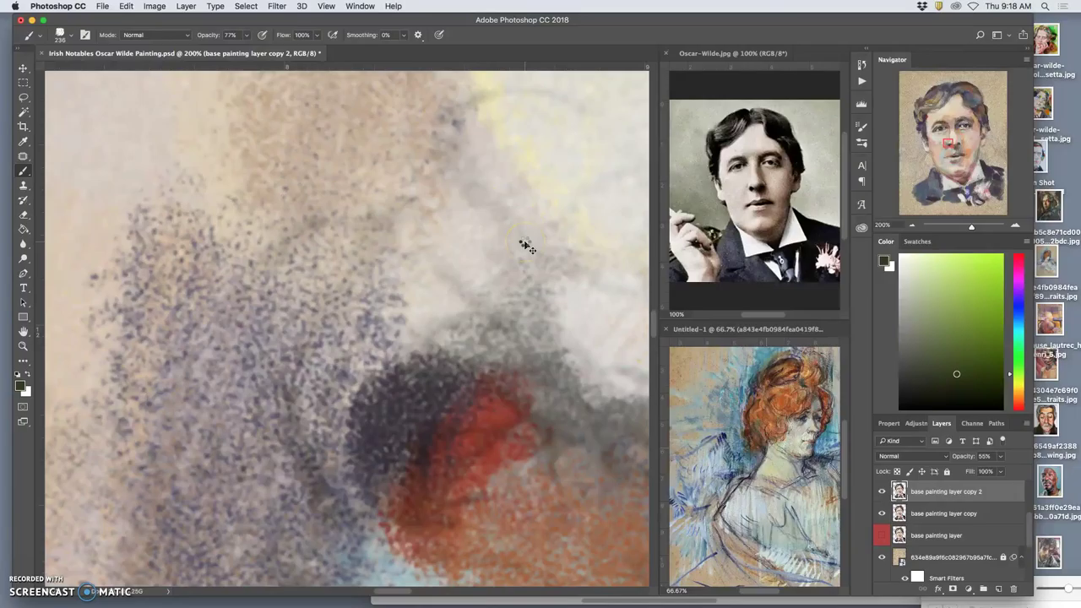
- Duplicate base painting layer copy 2 to build up the colour, and review the whole face
{"action": "key", "text": "super+j"}
{"action": "key", "text": "super+minus"}
{"action": "key", "text": "super+minus"}
{"action": "key", "text": "super+minus"}
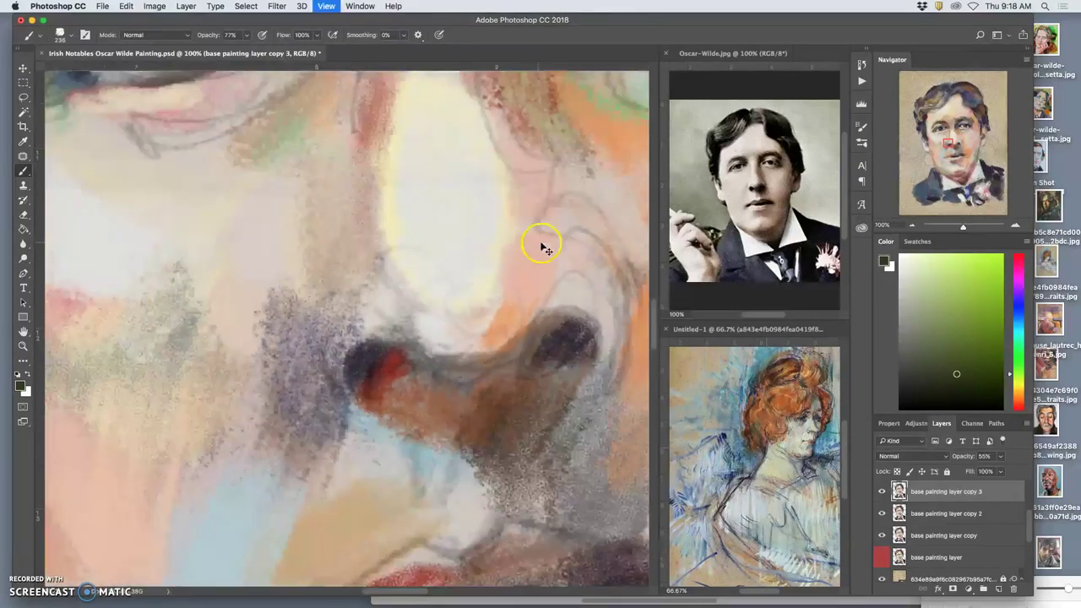
{"action": "key", "text": "super+minus"}
{"action": "key", "text": "super+minus"}
{"action": "key", "text": "super+minus"}
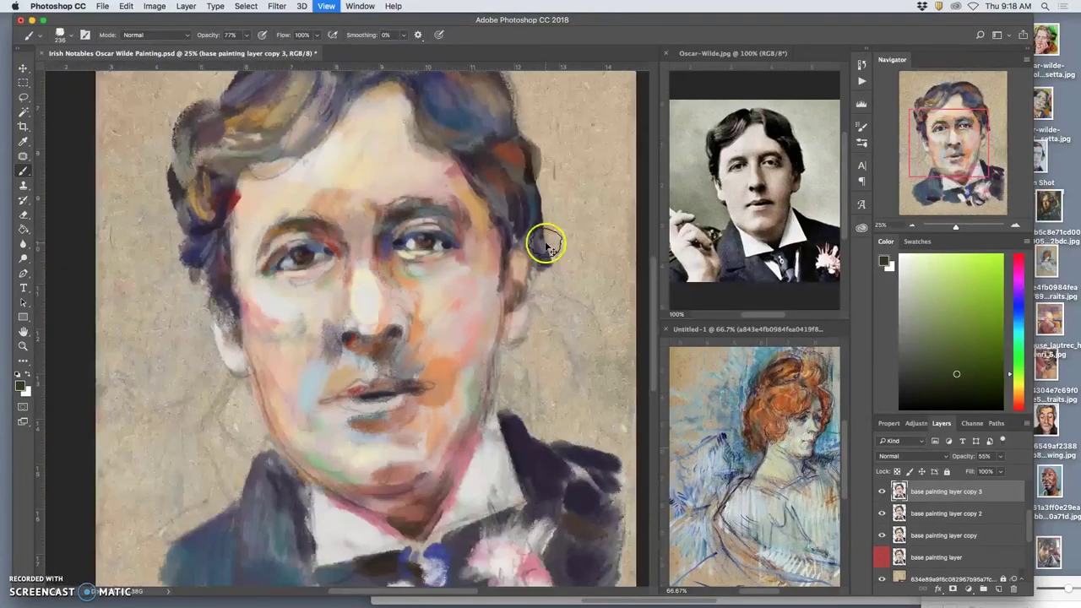
- Merge the three base painting layer copies into one layer and give it a green colour label
{"action": "left_click", "coordinate": [951, 537], "text": "shift"}
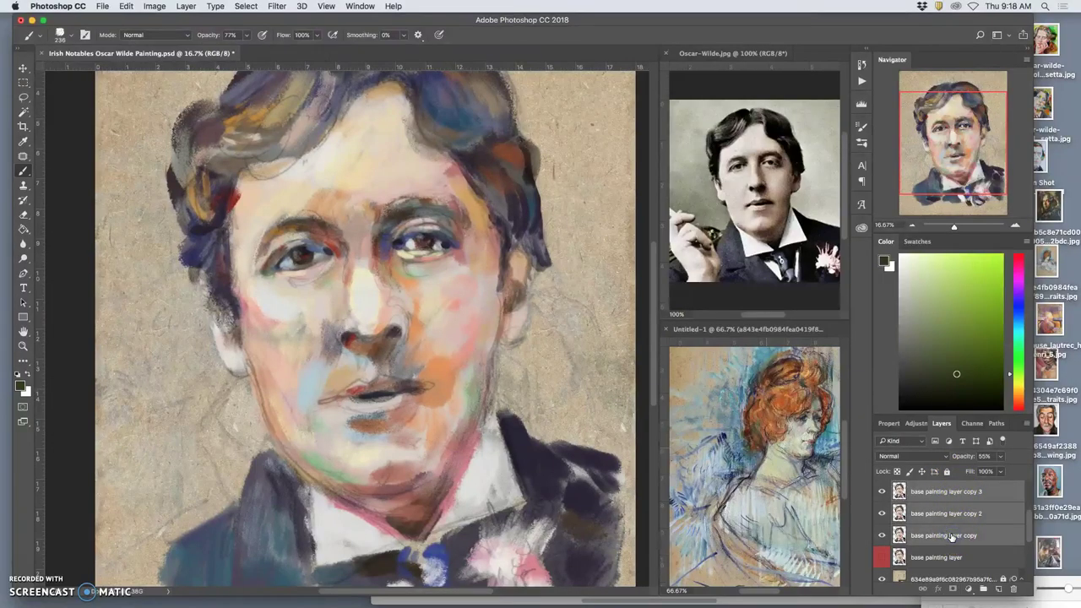
{"action": "key", "text": "super+e"}
{"action": "left_click", "coordinate": [882, 493]}
{"action": "left_click", "coordinate": [882, 493]}
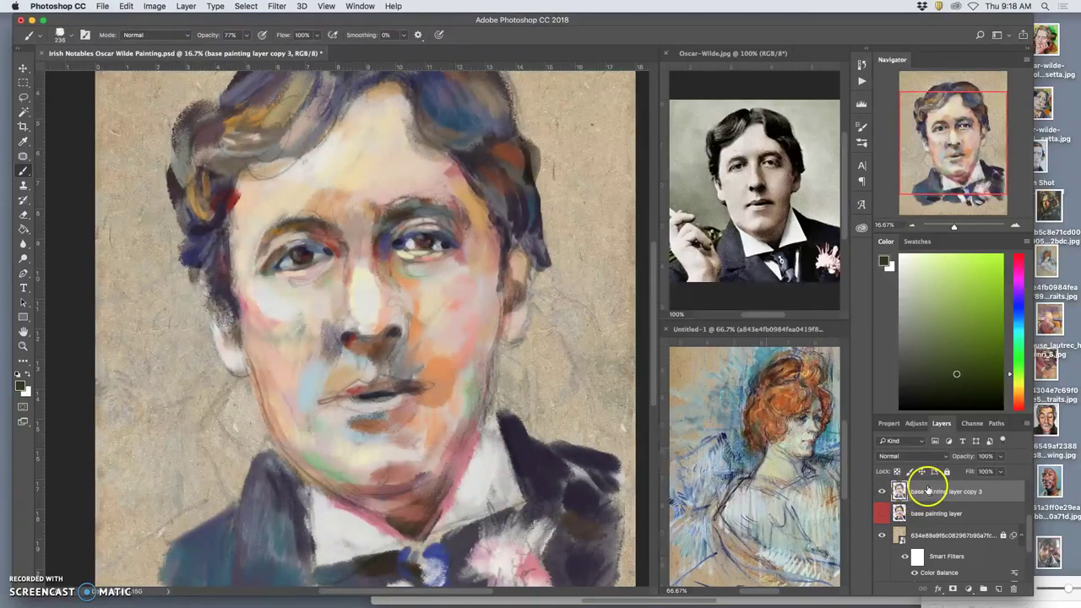
{"action": "right_click", "coordinate": [885, 488]}
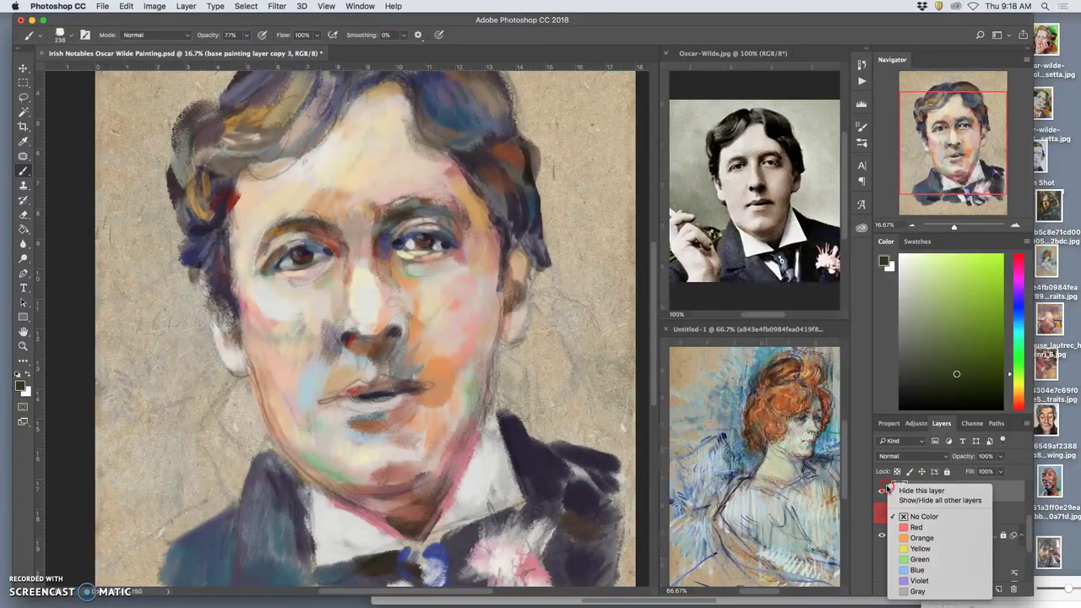
{"action": "left_click", "coordinate": [912, 559]}
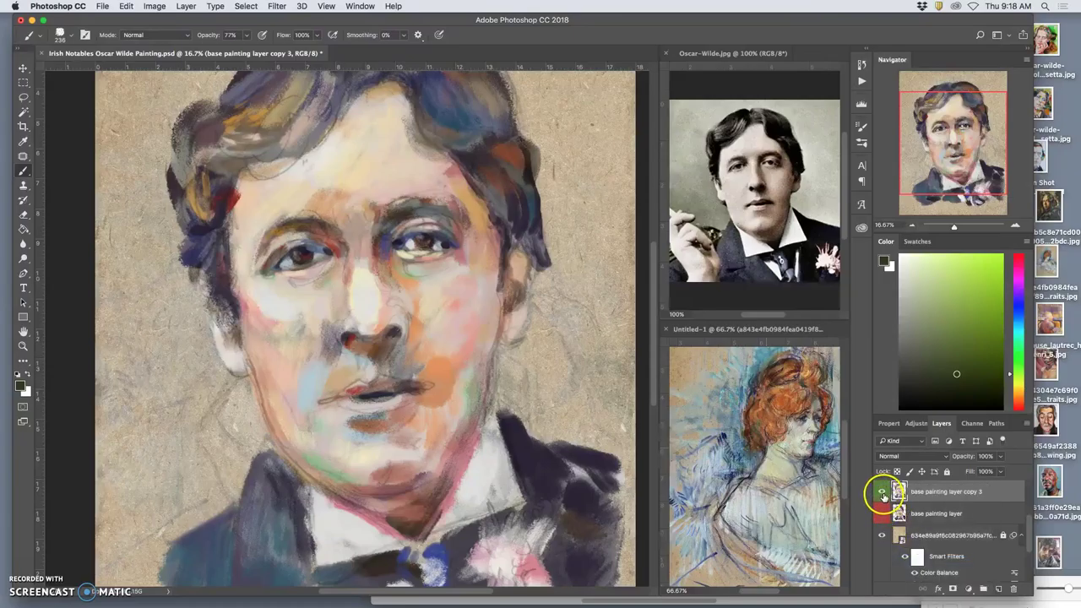
- Hide the merged copy, show the original base painting layer and set its opacity to 100%
{"action": "left_click", "coordinate": [883, 494]}
{"action": "left_click", "coordinate": [881, 513]}
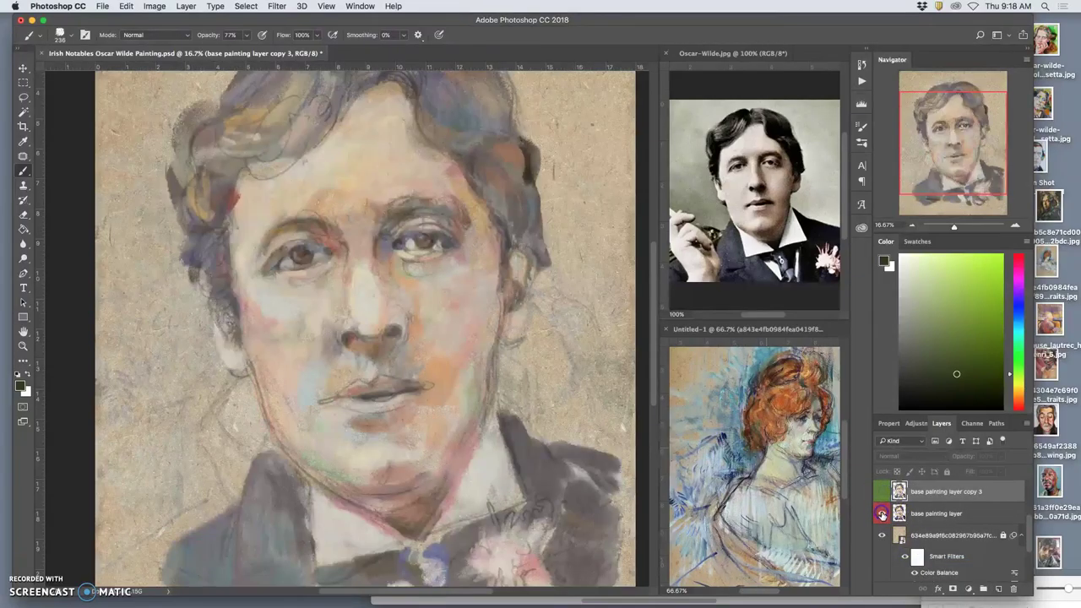
{"action": "left_click", "coordinate": [934, 515]}
{"action": "left_click", "coordinate": [1000, 456]}
{"action": "left_click_drag", "start_coordinate": [1064, 469], "coordinate": [1065, 469]}
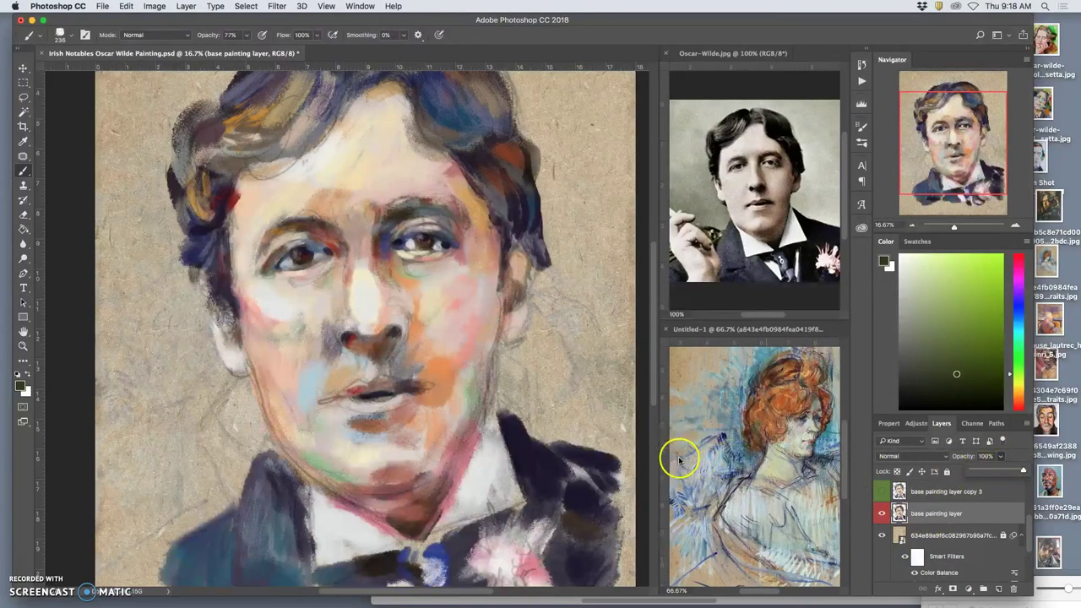
- Compare the brush grain around the nose with the merged green copy hidden and shown, up close and across the portrait
{"action": "key", "text": "super+plus"}
{"action": "key", "text": "super+plus"}
{"action": "key", "text": "super+plus"}
{"action": "key", "text": "super+plus"}
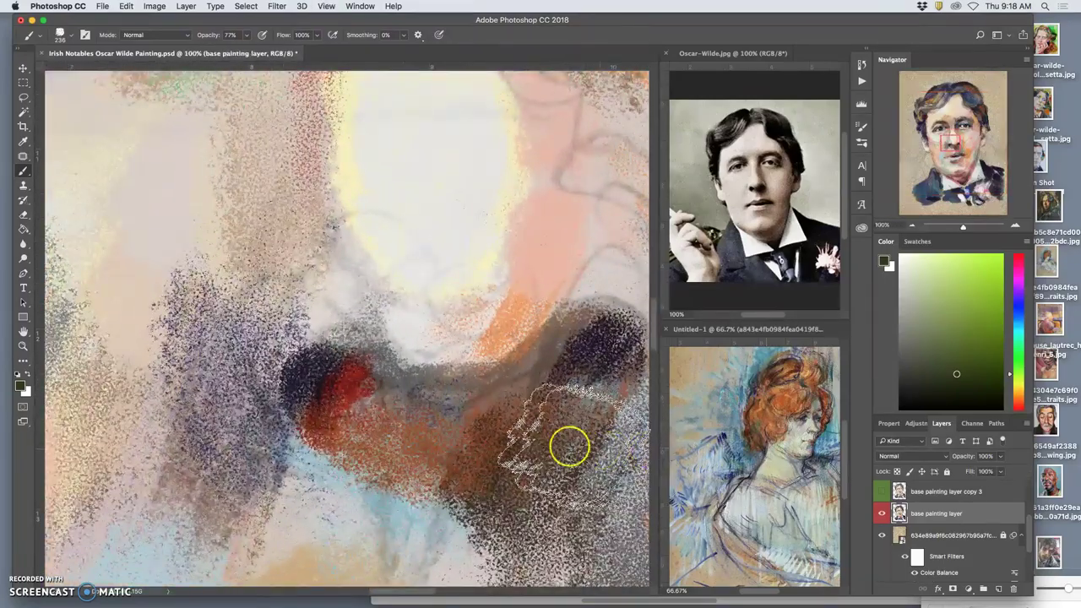
{"action": "left_click", "coordinate": [883, 493]}
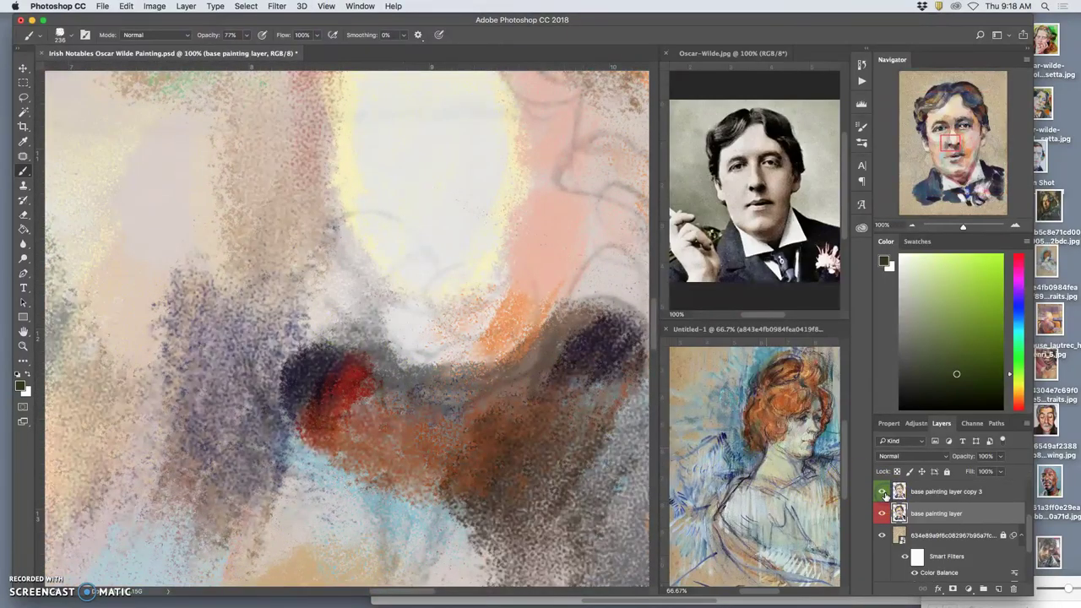
{"action": "left_click", "coordinate": [883, 493]}
{"action": "left_click", "coordinate": [883, 493]}
{"action": "key", "text": "super+minus"}
{"action": "key", "text": "super+minus"}
{"action": "key", "text": "super+minus"}
{"action": "key", "text": "super+minus"}
{"action": "key", "text": "super+minus"}
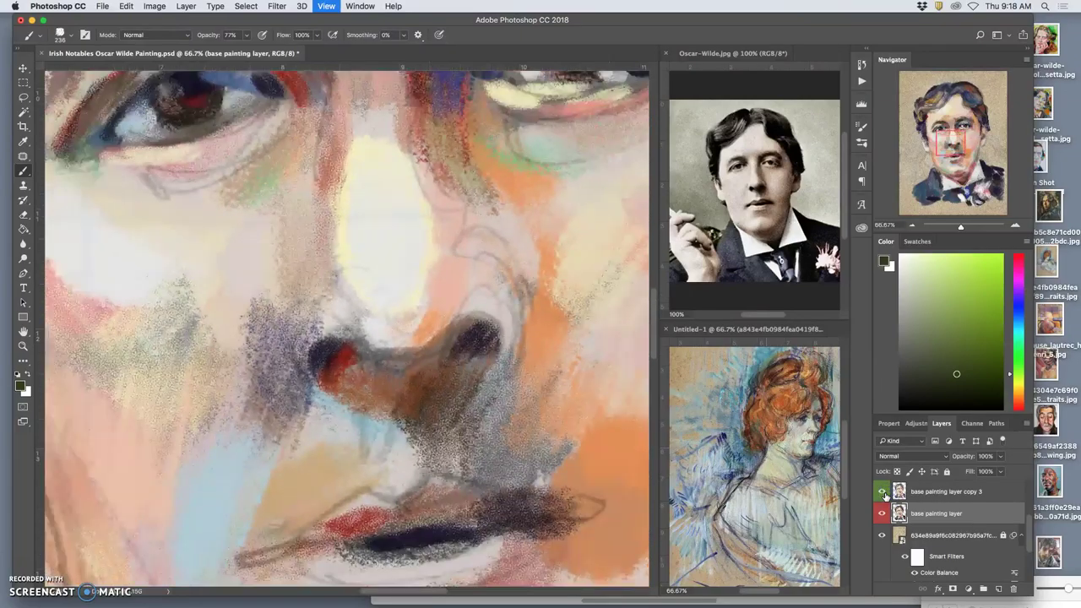
{"action": "key", "text": "super+minus"}
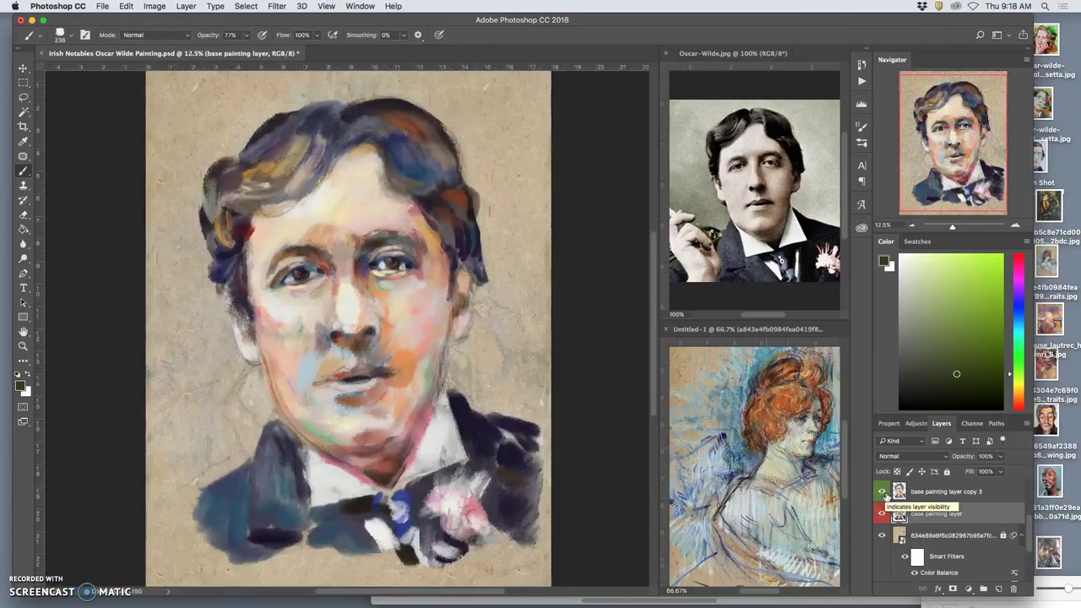
- Hide the original base painting layer and set the merged green copy's opacity to 57%
{"action": "left_click", "coordinate": [883, 512]}
{"action": "left_click", "coordinate": [950, 493]}
{"action": "left_click", "coordinate": [1000, 456]}
{"action": "left_click_drag", "start_coordinate": [977, 472], "coordinate": [976, 473]}
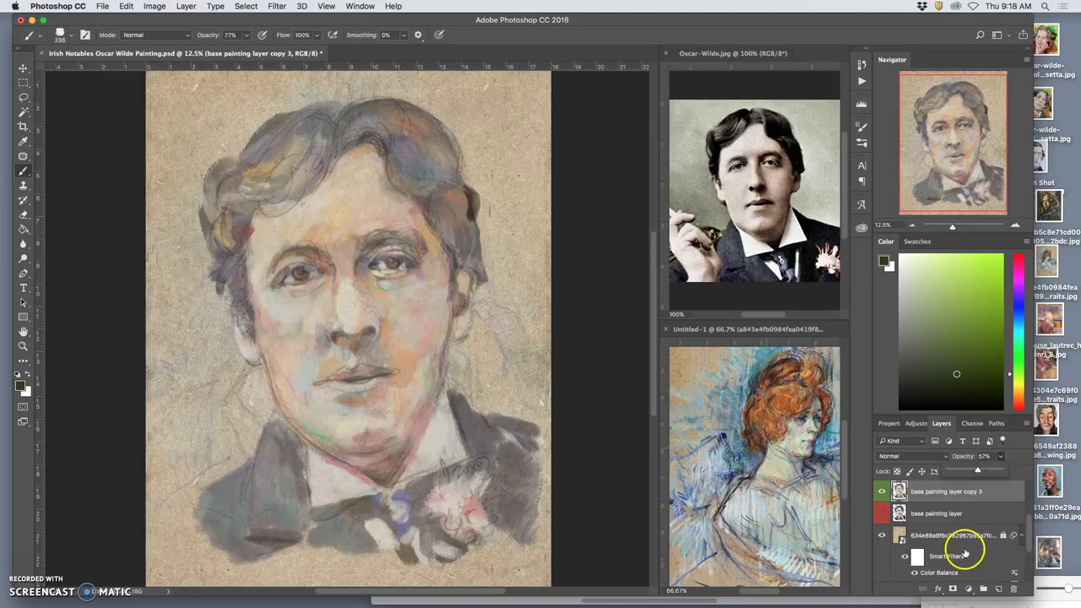
- Lock the merged green copy and the original base painting layer, keeping the original hidden
{"action": "scroll", "coordinate": [927, 535], "scroll_direction": "up", "scroll_amount": 1}
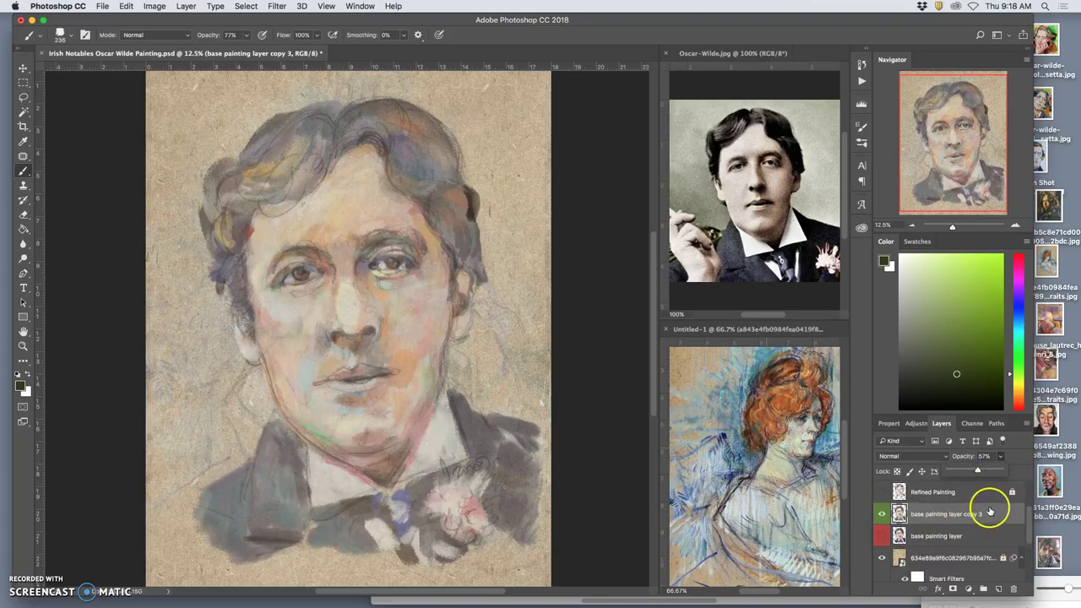
{"action": "left_click", "coordinate": [975, 534]}
{"action": "left_click", "coordinate": [951, 478]}
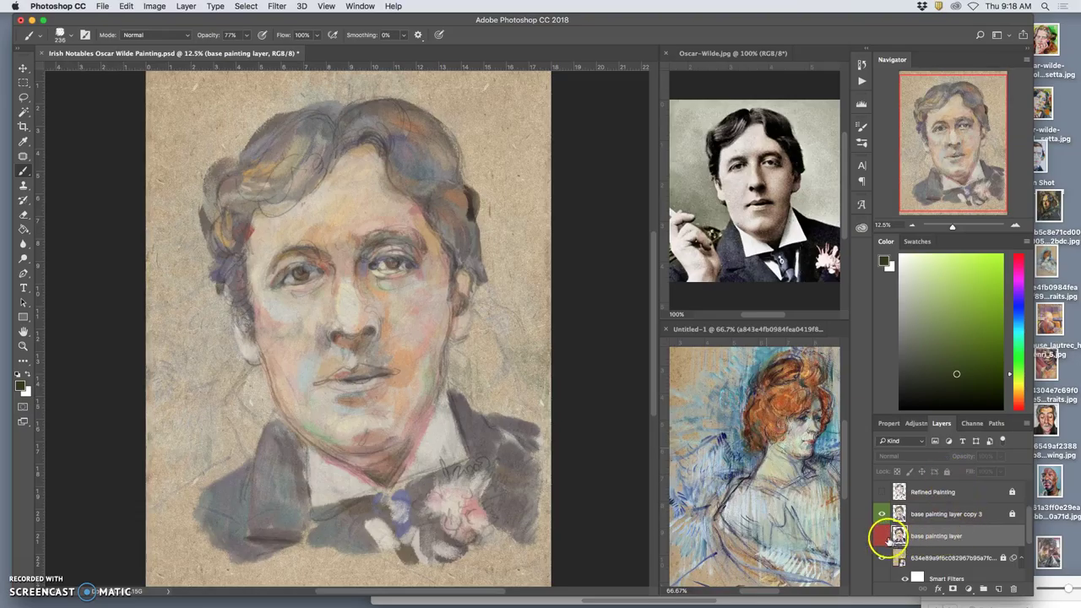
{"action": "left_click", "coordinate": [881, 536]}
{"action": "left_click", "coordinate": [881, 535]}
- Show the Refined Painting layer and Layer 5 copy 3 above the base painting
{"action": "scroll", "coordinate": [943, 526], "scroll_direction": "up", "scroll_amount": 2}
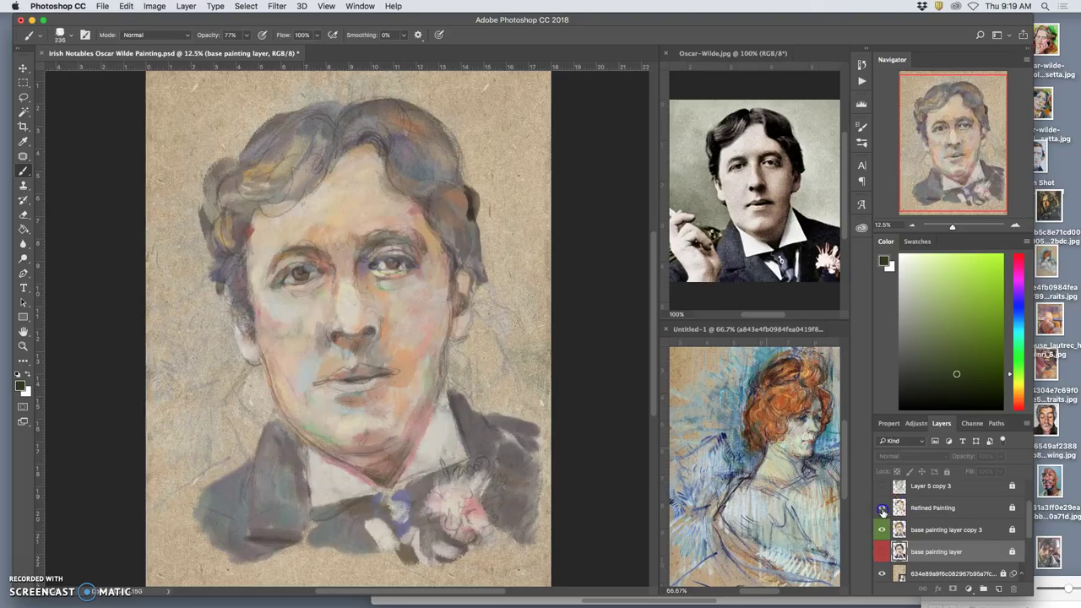
{"action": "left_click", "coordinate": [882, 509]}
{"action": "scroll", "coordinate": [911, 507], "scroll_direction": "up", "scroll_amount": 1}
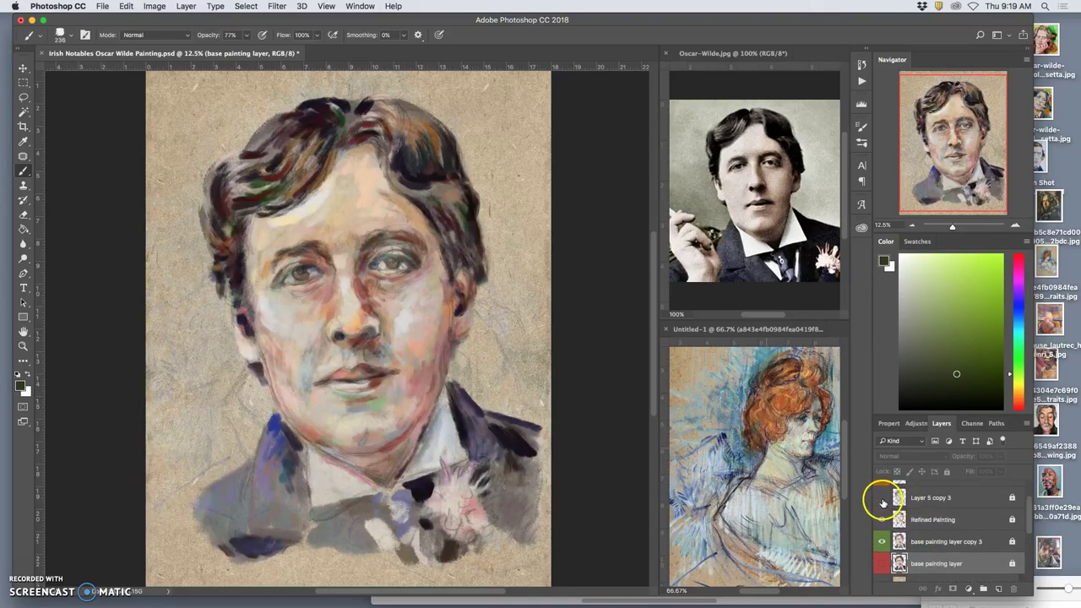
{"action": "left_click", "coordinate": [882, 499]}
- Compare the portrait's colouring with Layer 5 copy 3 hidden and shown
{"action": "scroll", "coordinate": [930, 520], "scroll_direction": "up", "scroll_amount": 1}
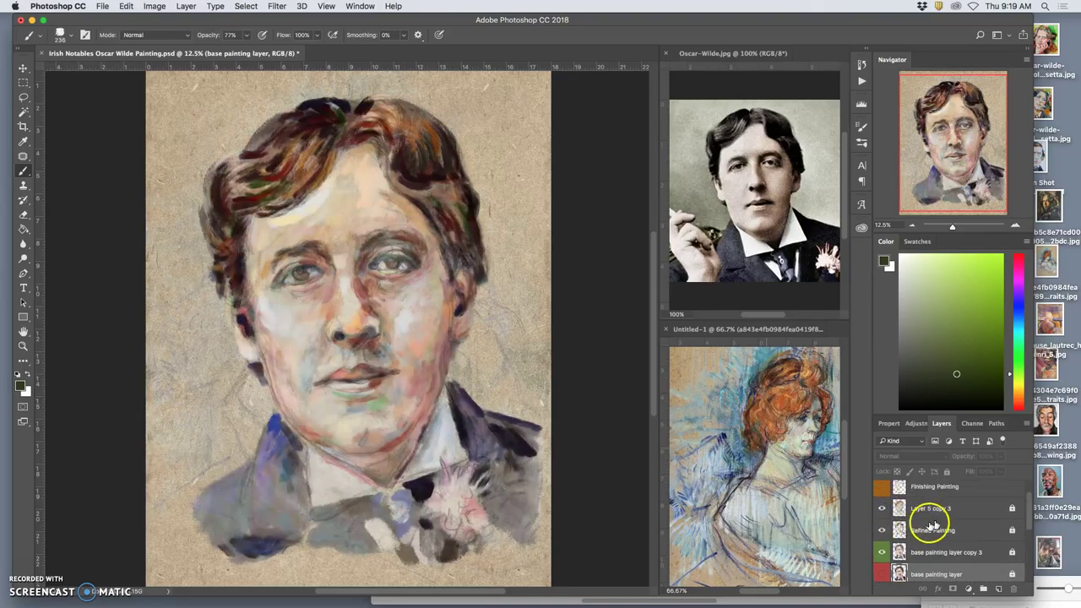
{"action": "left_click", "coordinate": [881, 509]}
{"action": "left_click", "coordinate": [880, 510]}
{"action": "left_click", "coordinate": [880, 510]}
{"action": "left_click", "coordinate": [880, 510]}
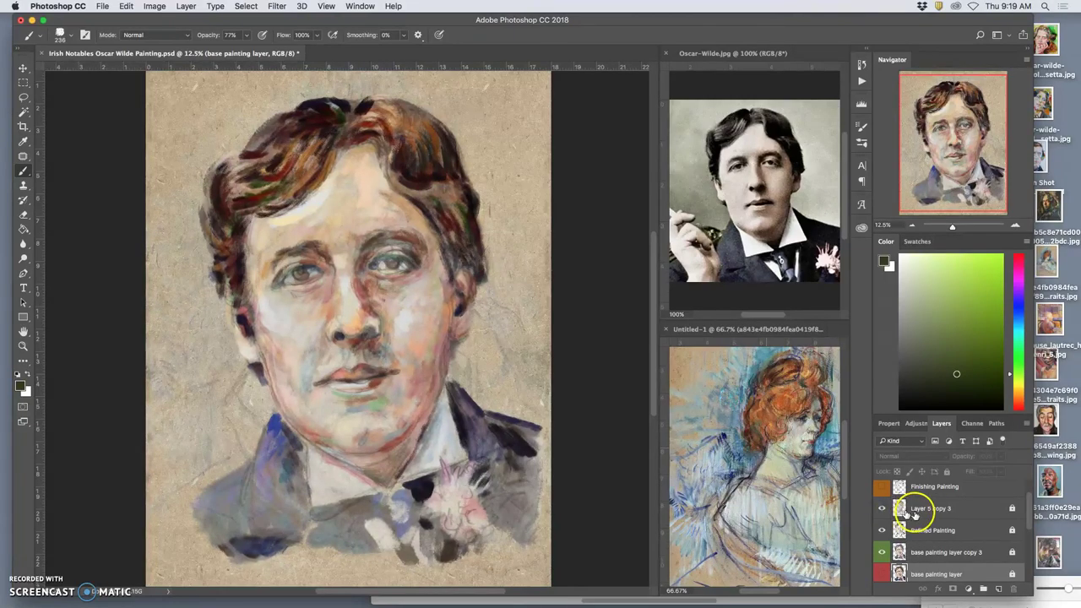
{"action": "scroll", "coordinate": [918, 513], "scroll_direction": "up", "scroll_amount": 1}
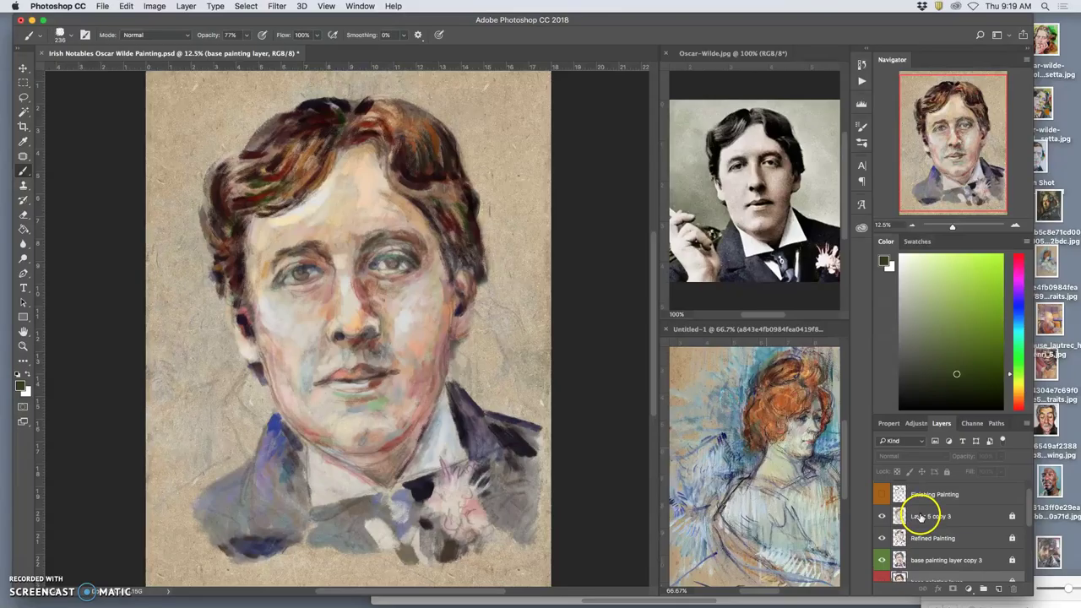
- Show the Finishing Painting layer and make it the active layer for painting over the whole portrait
{"action": "left_click", "coordinate": [882, 511]}
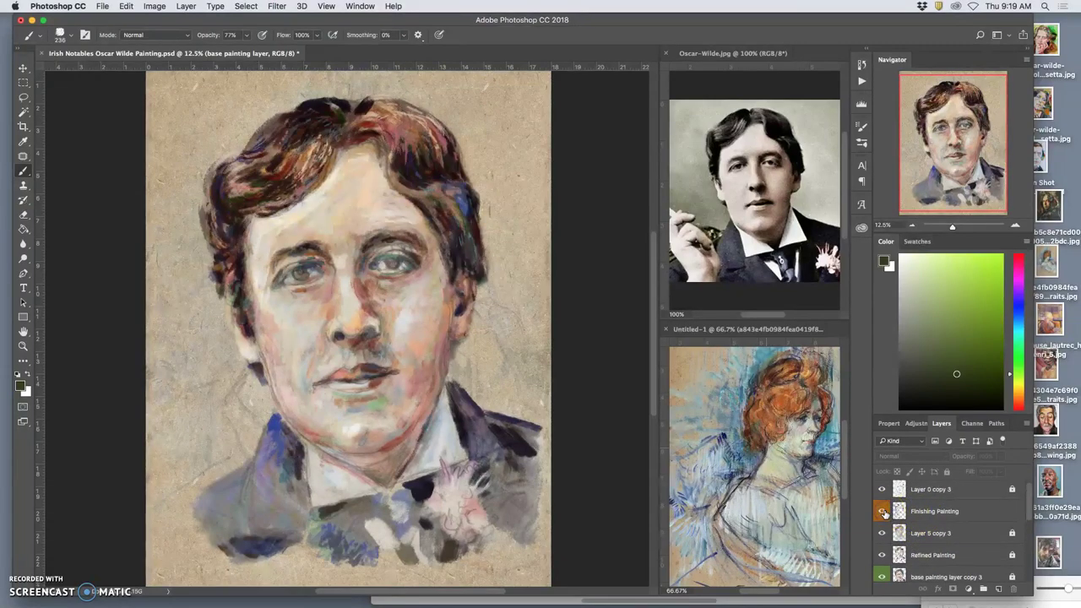
{"action": "key", "text": "super+plus"}
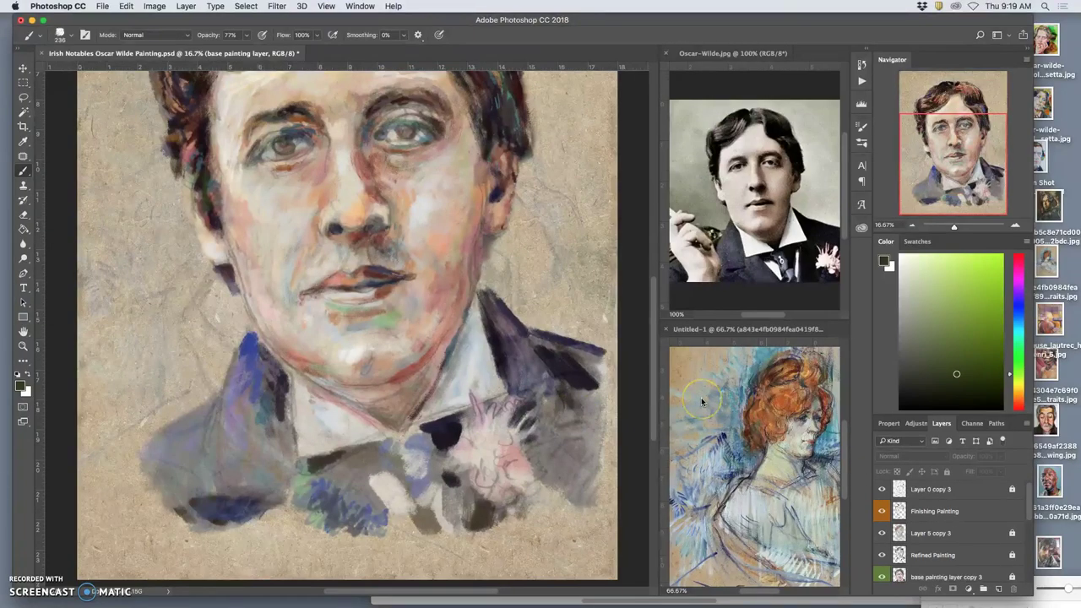
{"action": "key", "text": "super+minus"}
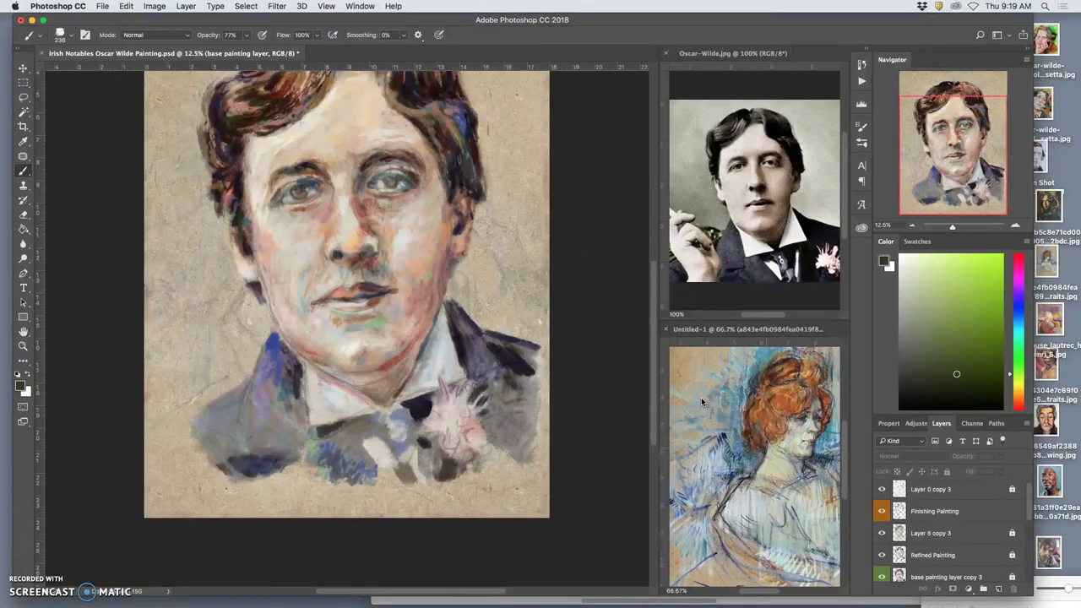
{"action": "mouse_move", "coordinate": [422, 253]}
{"action": "left_mouse_down"}
{"action": "mouse_move", "coordinate": [453, 293]}
{"action": "mouse_move", "coordinate": [461, 280]}
{"action": "left_mouse_up"}
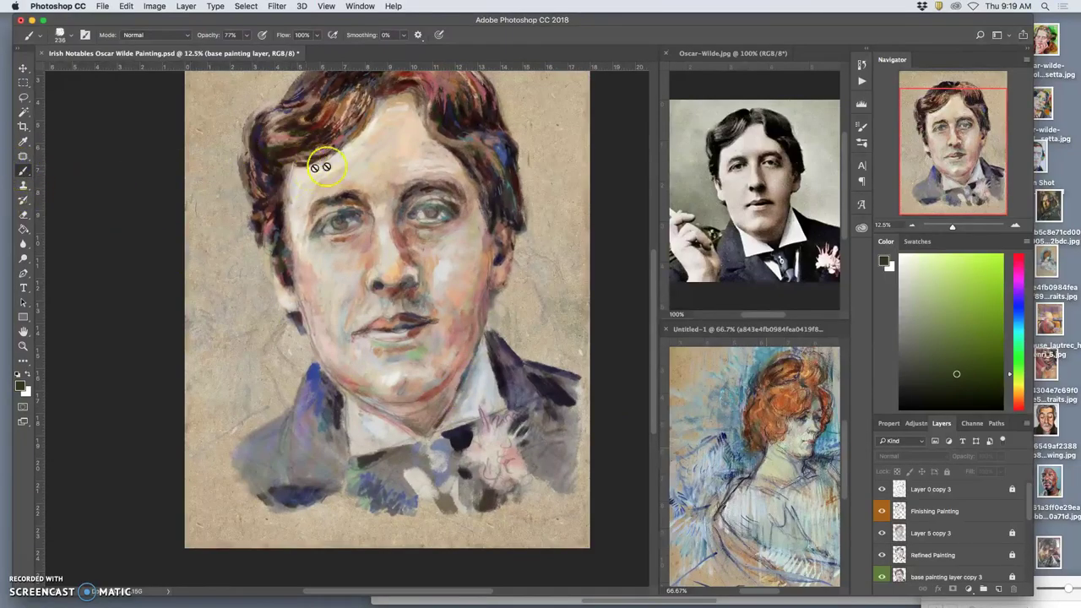
{"action": "left_click", "coordinate": [957, 512]}
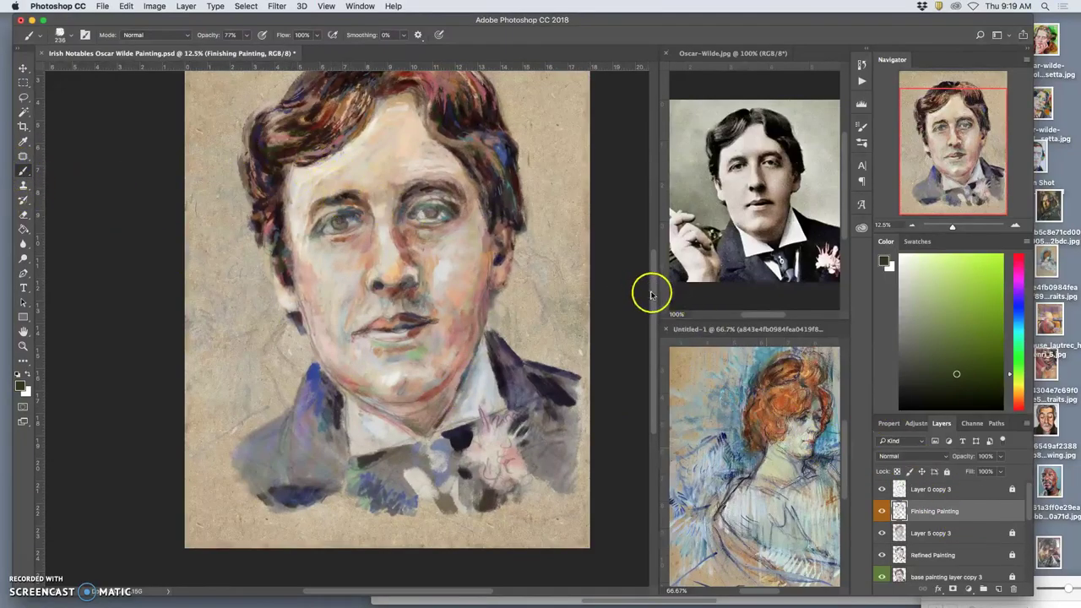
- Brush teal, dark blue and muted blue-grey strokes over the vest beside the tie, sampling colours from the two reference images
{"action": "left_click", "coordinate": [811, 442], "text": "alt"}
{"action": "left_click", "coordinate": [377, 467]}
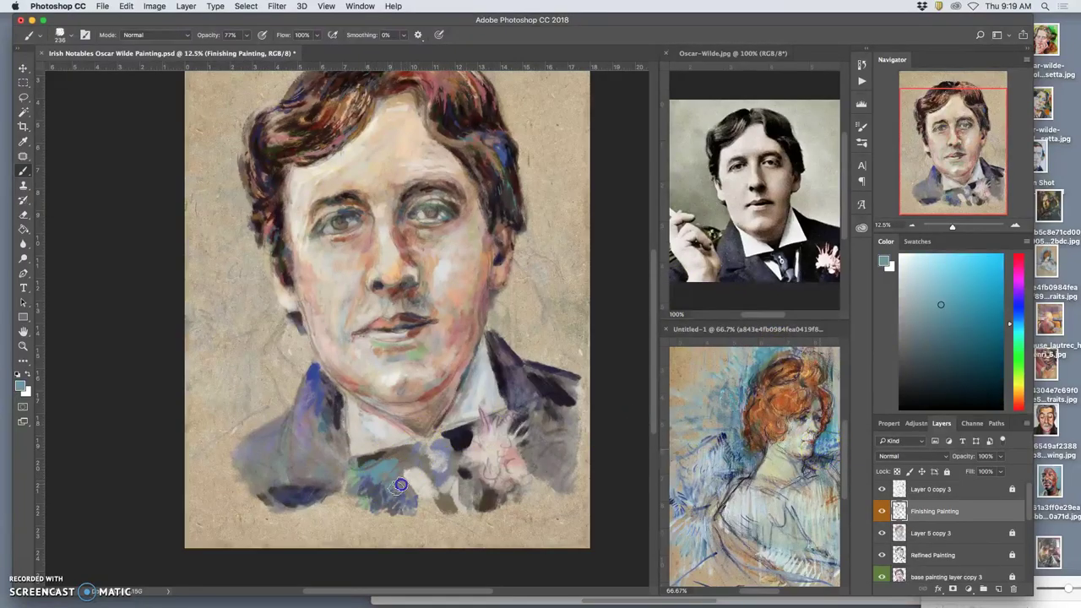
{"action": "left_click", "coordinate": [718, 261], "text": "alt"}
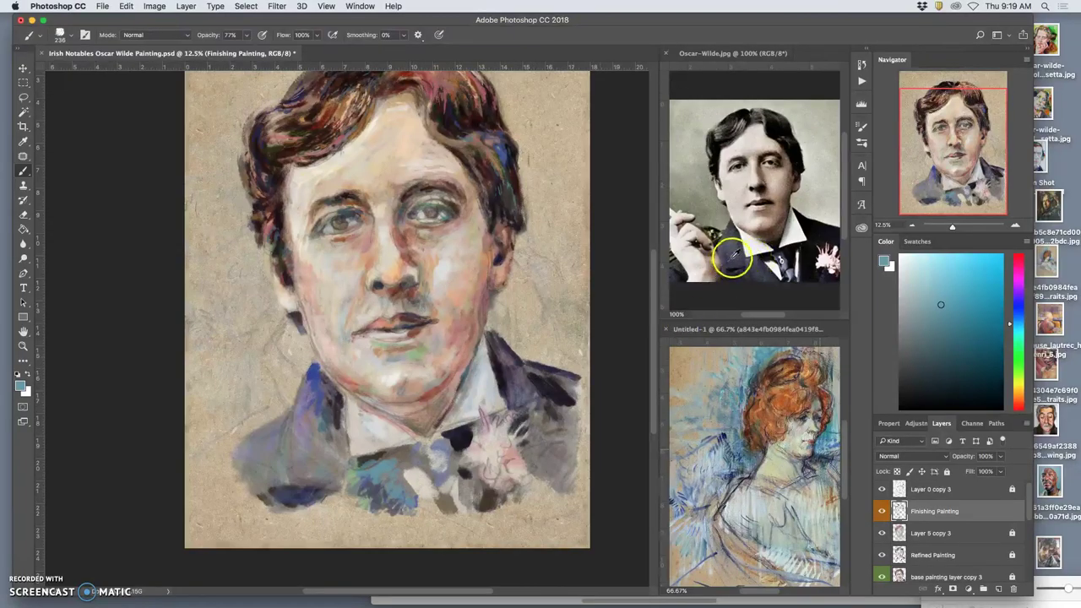
{"action": "mouse_move", "coordinate": [405, 451]}
{"action": "left_mouse_down"}
{"action": "mouse_move", "coordinate": [373, 483]}
{"action": "mouse_move", "coordinate": [400, 464]}
{"action": "left_mouse_up"}
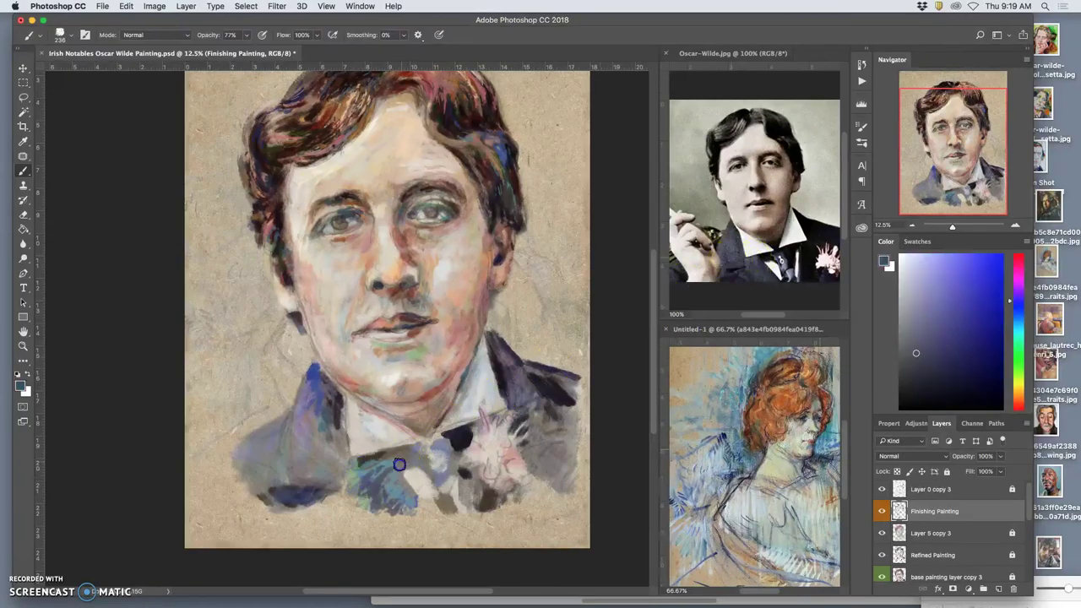
{"action": "left_click", "coordinate": [736, 471], "text": "alt"}
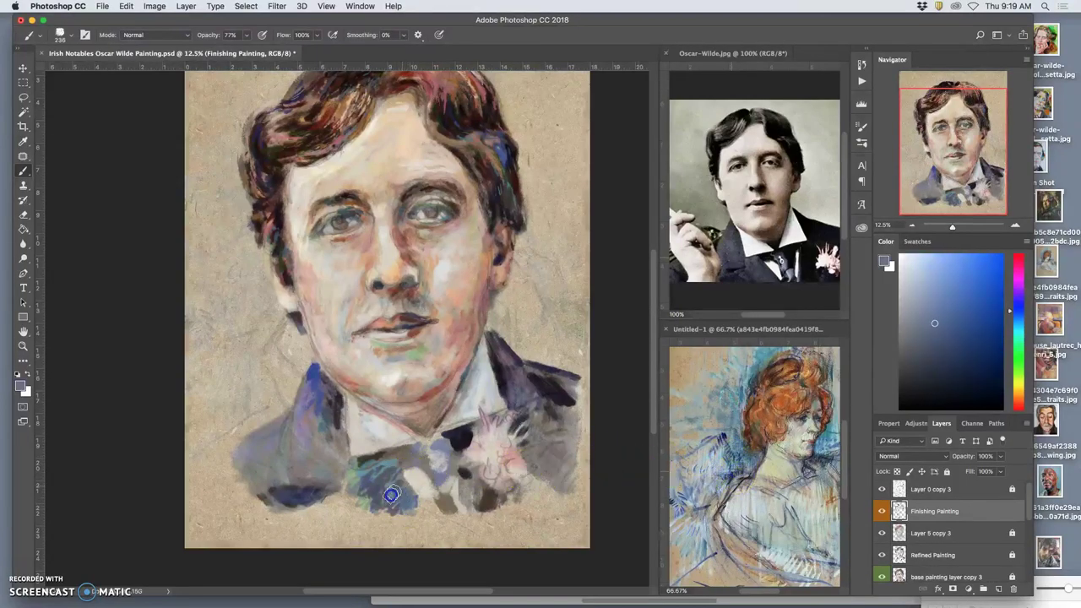
{"action": "mouse_move", "coordinate": [391, 459]}
{"action": "left_mouse_down"}
{"action": "mouse_move", "coordinate": [440, 457]}
{"action": "mouse_move", "coordinate": [495, 476]}
{"action": "left_mouse_up"}
- Darken the vest edge below the collar and the tie with navy and near-black strokes, using dark tones sampled from the reference painting
{"action": "left_click", "coordinate": [776, 456], "text": "alt"}
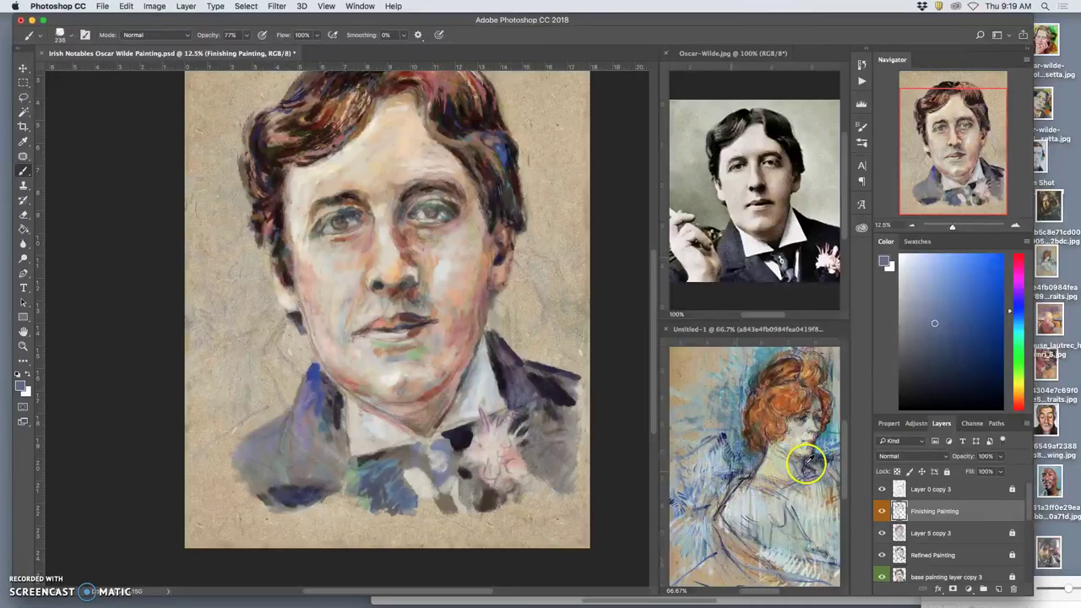
{"action": "left_click", "coordinate": [808, 462], "text": "alt"}
{"action": "mouse_move", "coordinate": [544, 462]}
{"action": "left_mouse_down"}
{"action": "mouse_move", "coordinate": [437, 448]}
{"action": "mouse_move", "coordinate": [407, 456]}
{"action": "left_mouse_up"}
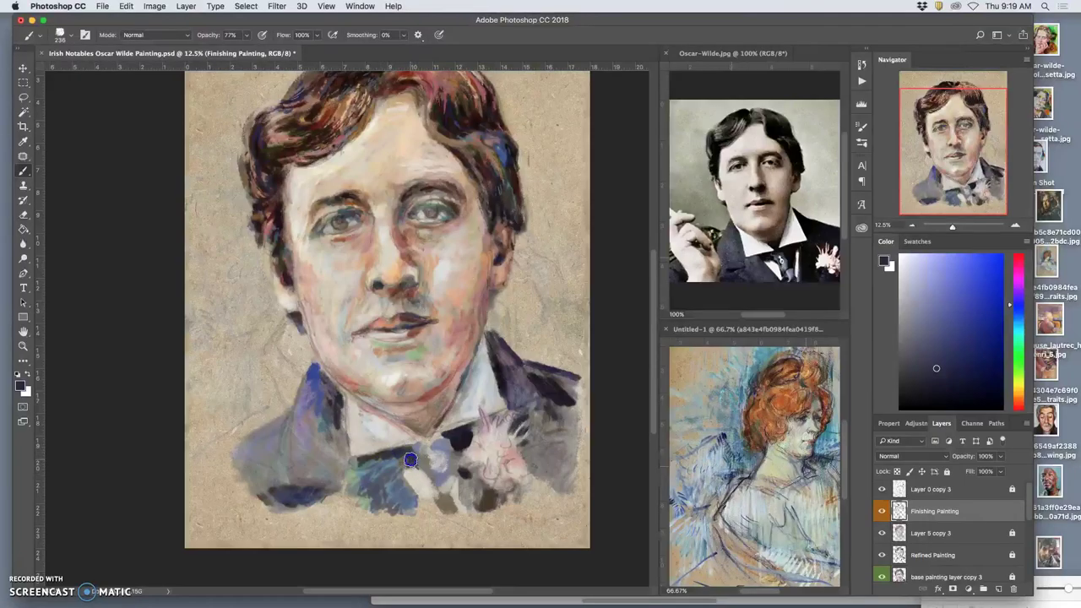
{"action": "left_click_drag", "start_coordinate": [434, 482], "coordinate": [439, 491]}
{"action": "left_click", "coordinate": [431, 460]}
{"action": "left_click", "coordinate": [467, 441]}
{"action": "left_click", "coordinate": [434, 469], "text": "alt"}
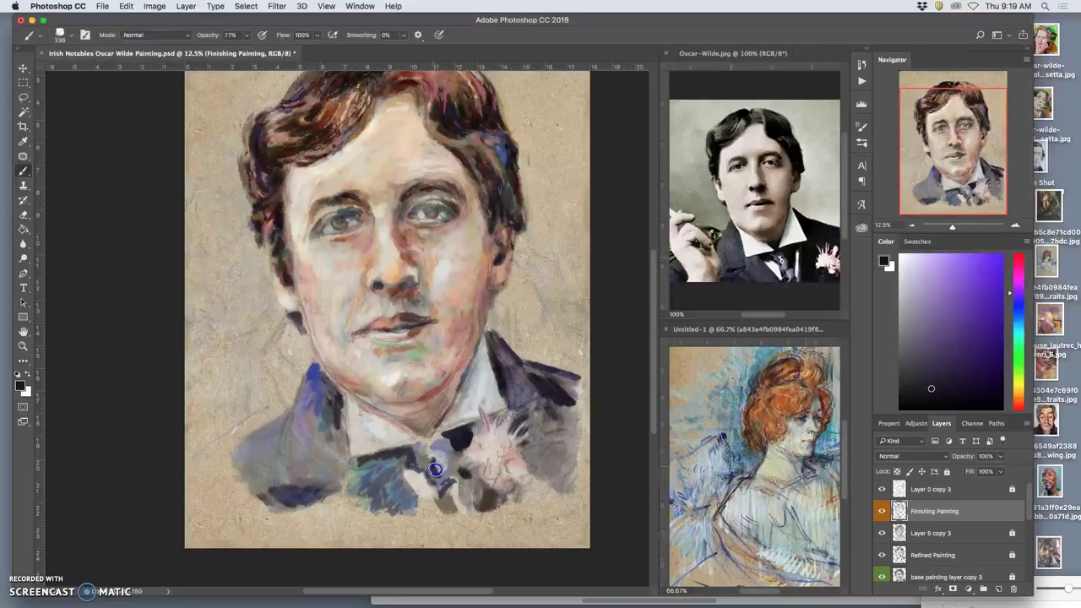
- Work muted blue and dark purple strokes into the hair at the right temple, sampling the tones from the surrounding hair
{"action": "left_click", "coordinate": [513, 242], "text": "alt"}
{"action": "left_click", "coordinate": [499, 157], "text": "alt"}
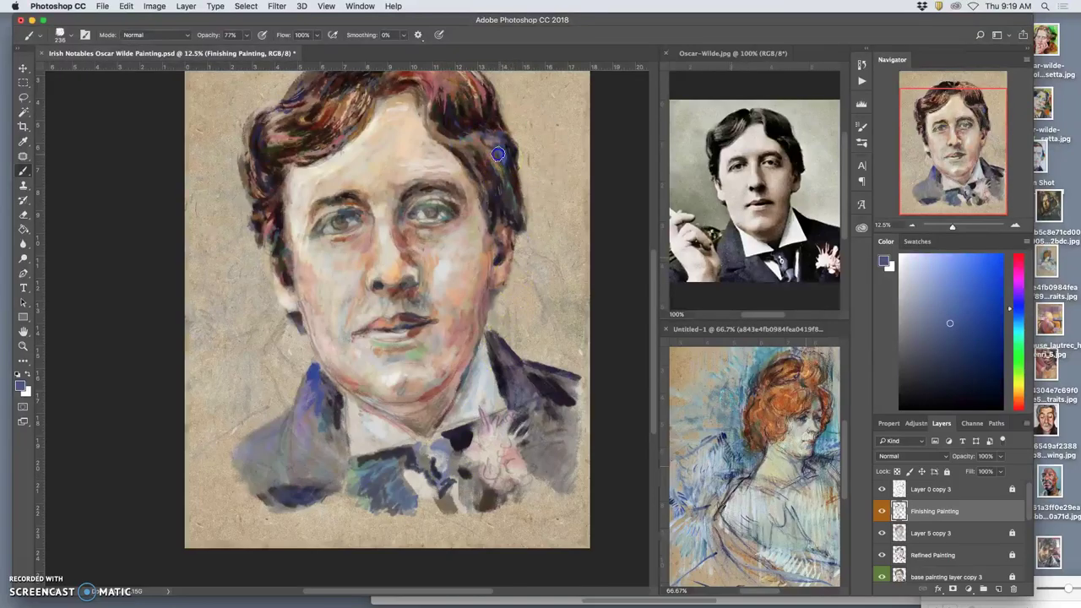
{"action": "left_click", "coordinate": [514, 178], "text": "alt"}
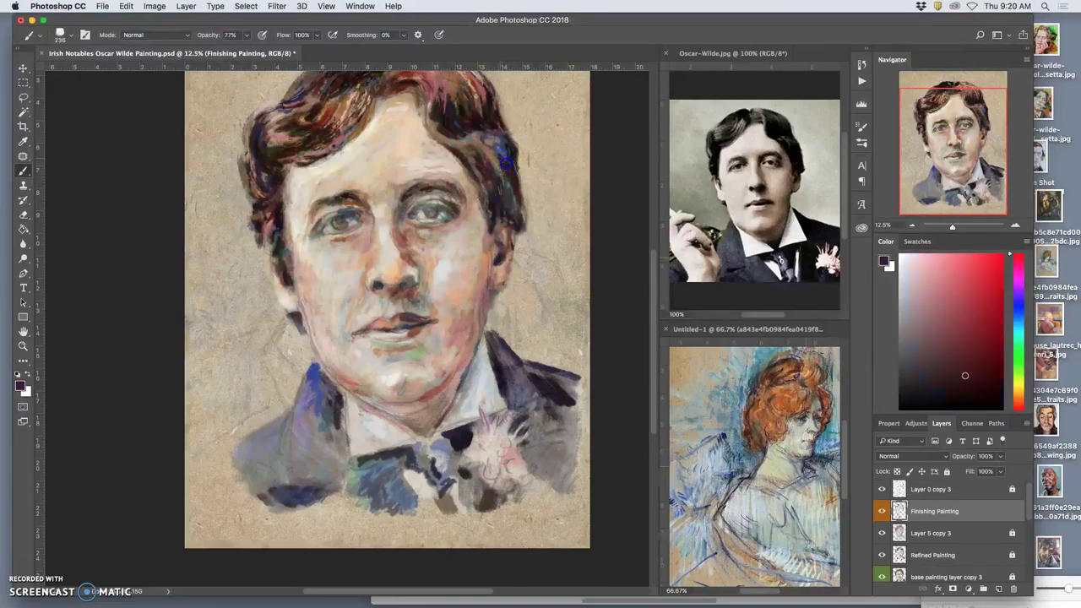
- Darken the pupils of both eyes with near-black and pick an orange-brown from the hair as the brush colour
{"action": "left_click", "coordinate": [432, 209], "text": "alt"}
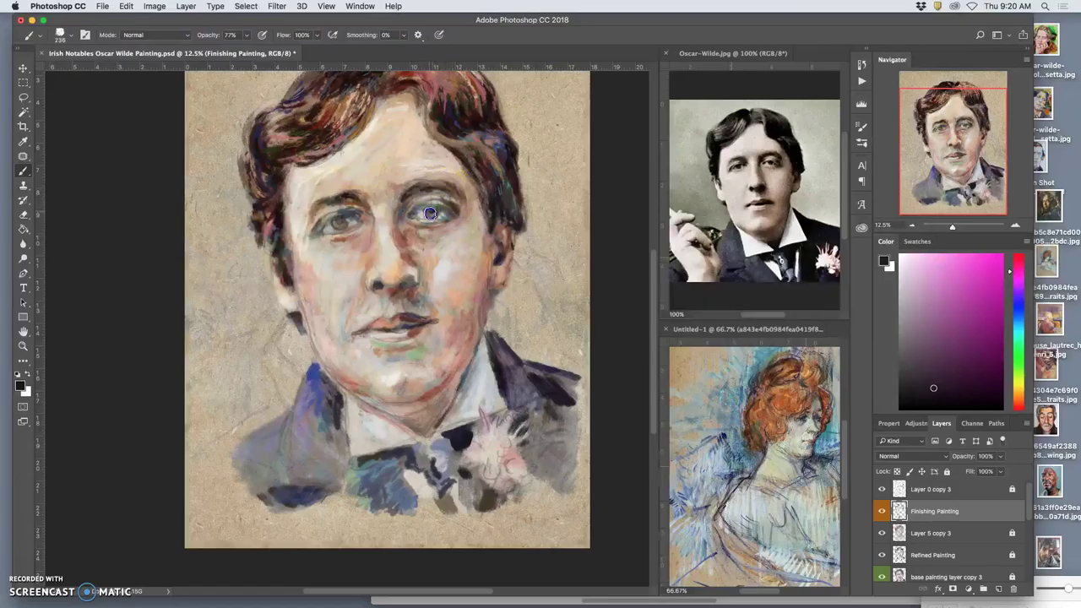
{"action": "left_click", "coordinate": [341, 221]}
{"action": "left_click", "coordinate": [454, 108], "text": "alt"}
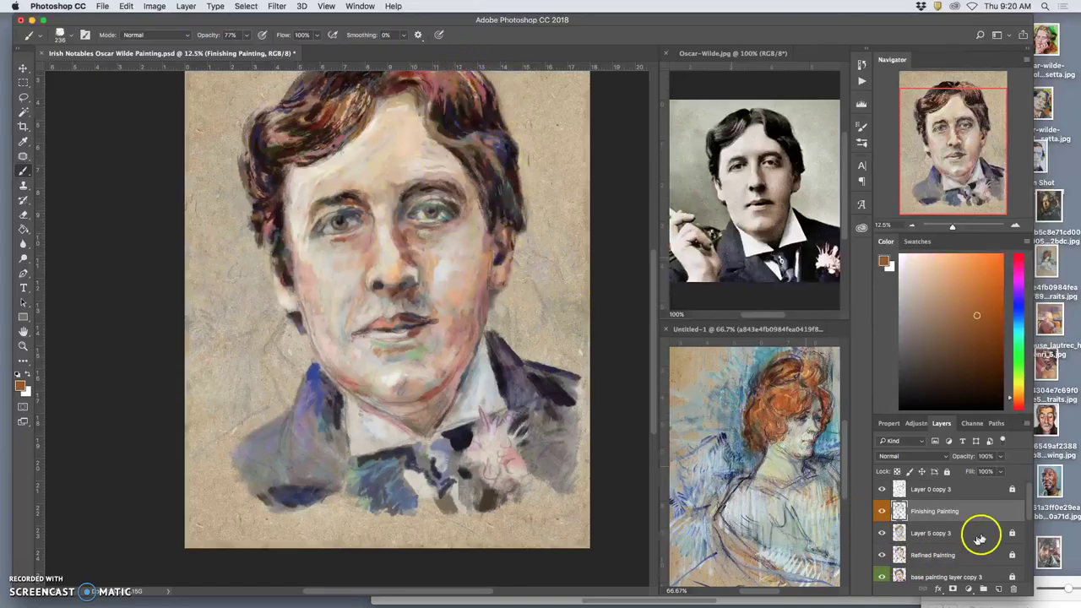
- Compare the portrait with the original base painting layer shown and hidden
{"action": "left_click", "coordinate": [1030, 512]}
{"action": "left_click_drag", "start_coordinate": [1030, 512], "coordinate": [1030, 516]}
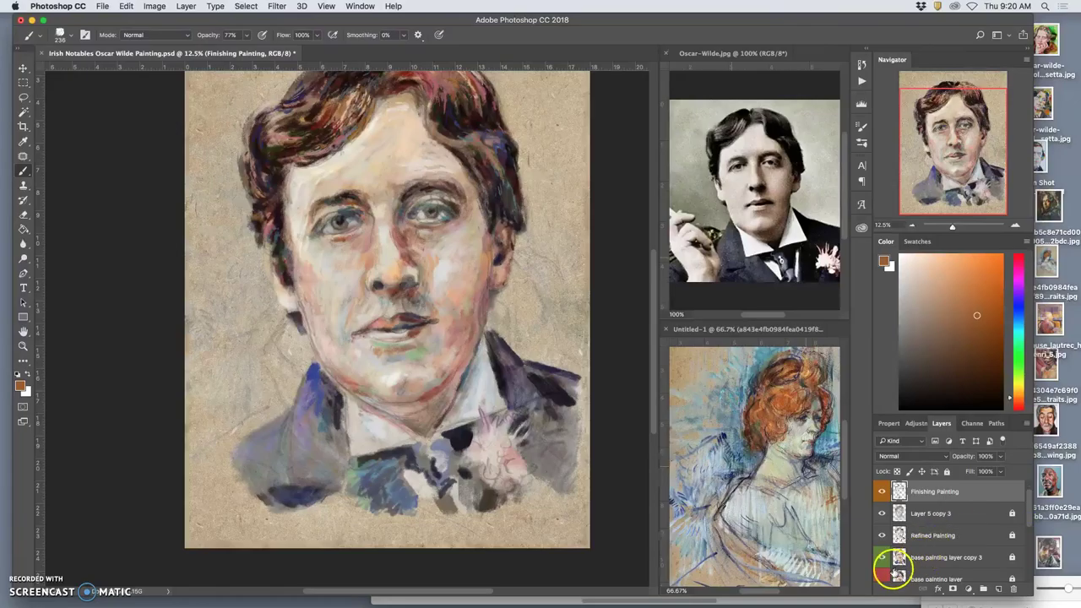
{"action": "left_click", "coordinate": [882, 579]}
{"action": "left_click", "coordinate": [881, 578]}
{"action": "left_click", "coordinate": [881, 578]}
{"action": "left_click", "coordinate": [881, 576]}
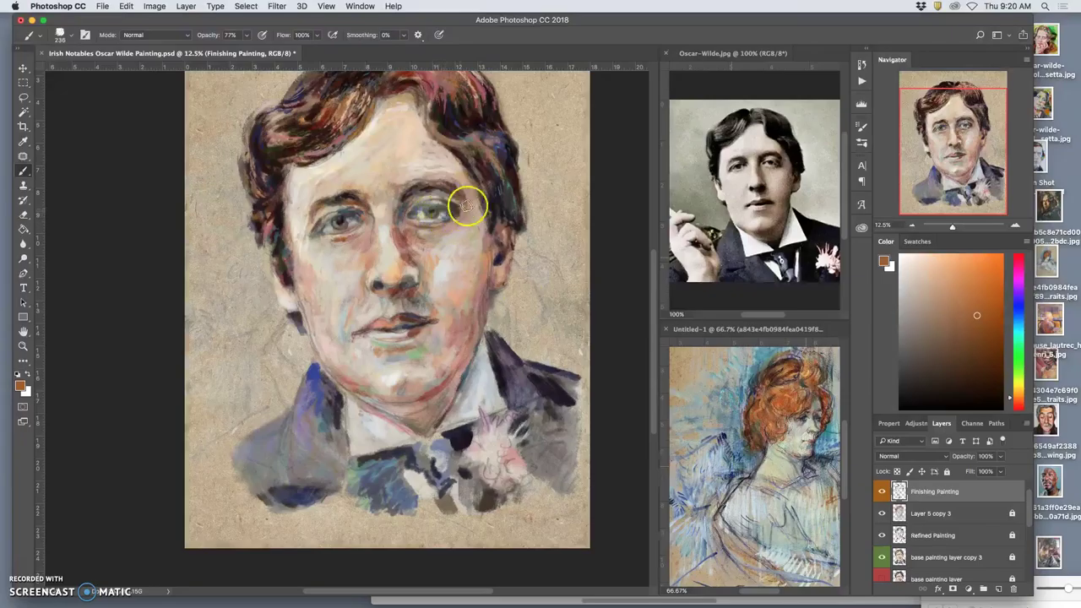
- Refine the irises and eyelids of both eyes with brown, pale flesh and near-black strokes in sampled colours
{"action": "left_click", "coordinate": [495, 157], "text": "alt"}
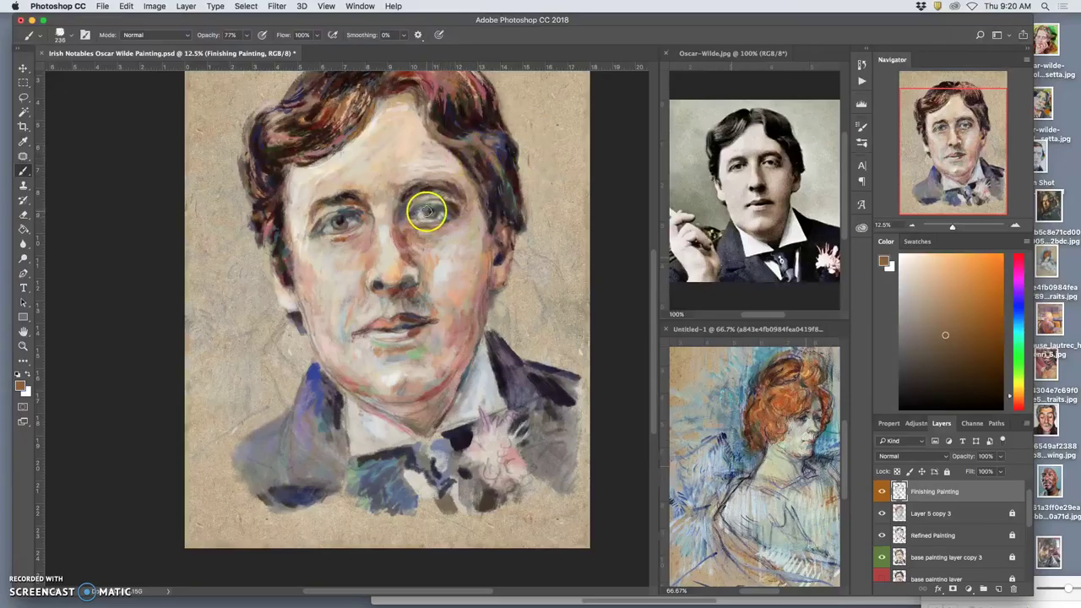
{"action": "left_click", "coordinate": [347, 105], "text": "alt"}
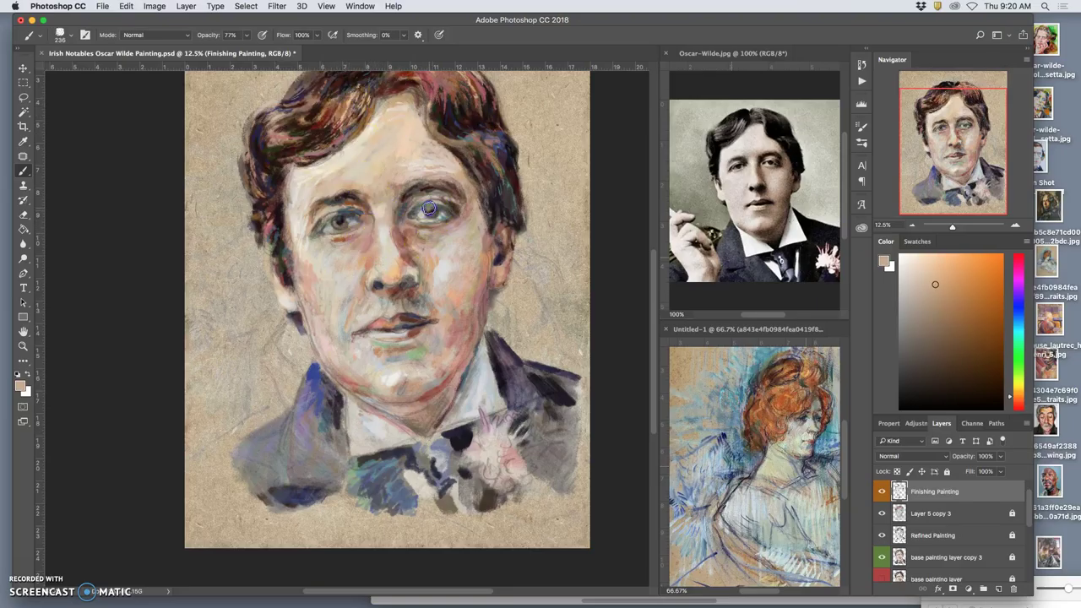
{"action": "left_click", "coordinate": [500, 193], "text": "alt"}
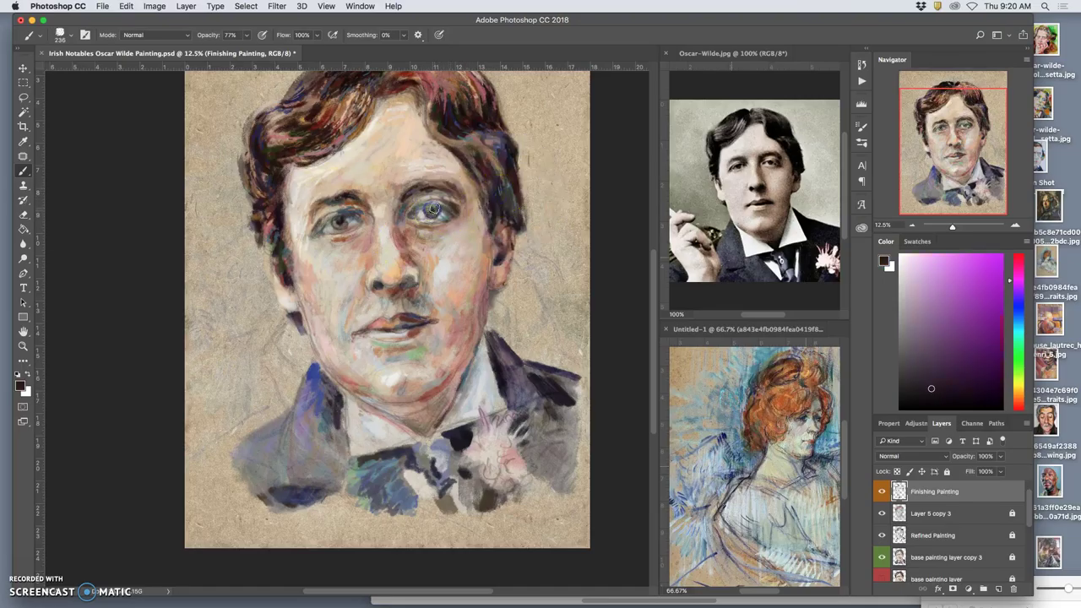
{"action": "mouse_move", "coordinate": [346, 246]}
{"action": "left_mouse_down"}
{"action": "mouse_move", "coordinate": [450, 206]}
{"action": "mouse_move", "coordinate": [422, 208]}
{"action": "left_mouse_up"}
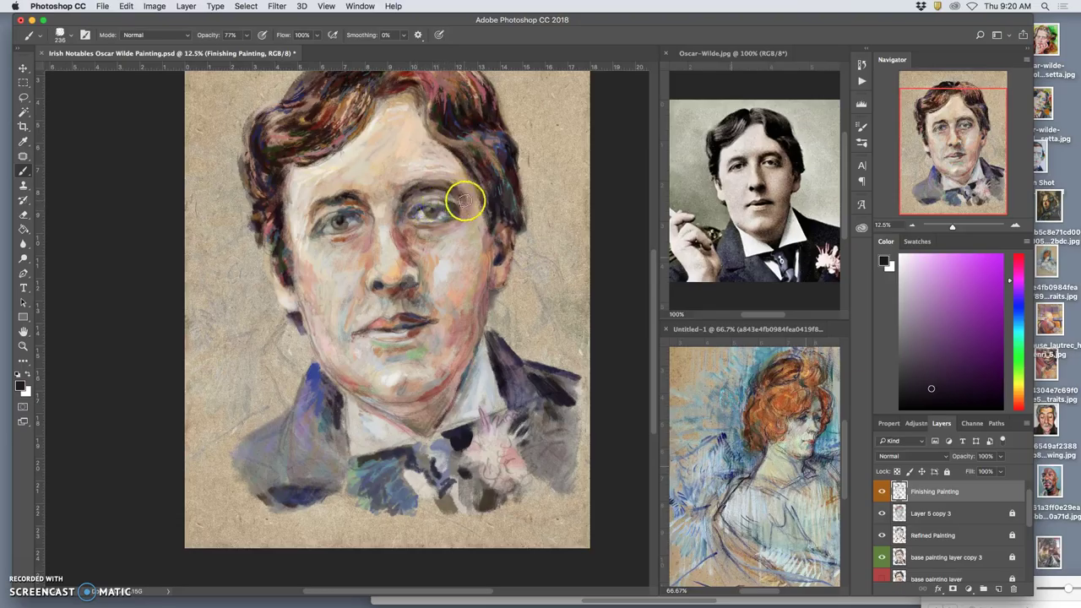
- Deepen the left eye with dark red-brown tones sampled from the hair, undoing the last stroke
{"action": "left_click", "coordinate": [481, 131], "text": "alt"}
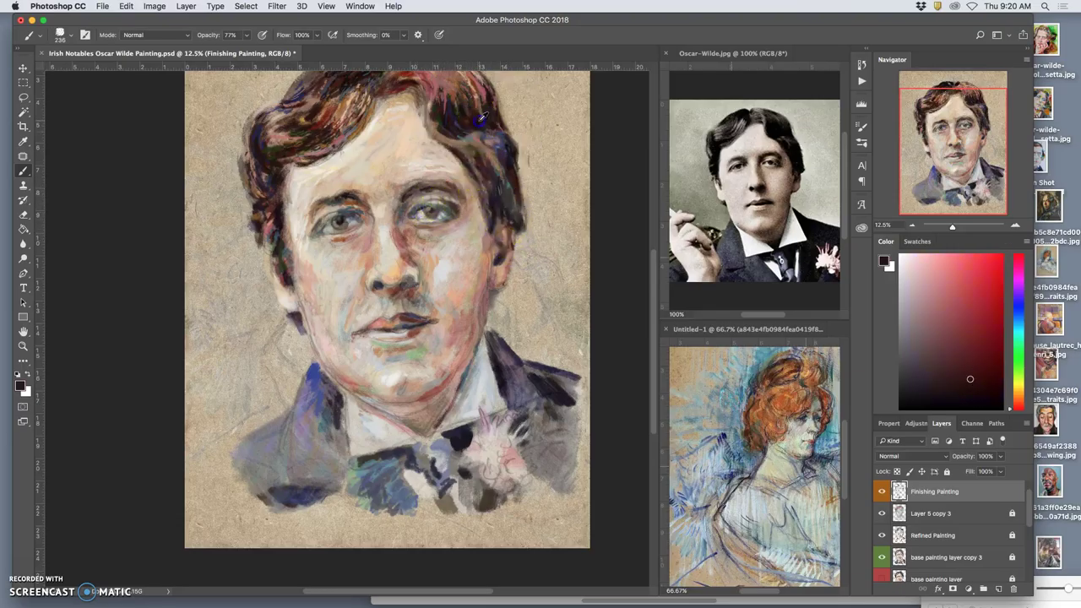
{"action": "left_click_drag", "start_coordinate": [350, 214], "coordinate": [338, 220]}
{"action": "left_click", "coordinate": [323, 125], "text": "alt"}
{"action": "mouse_move", "coordinate": [355, 209]}
{"action": "left_mouse_down"}
{"action": "mouse_move", "coordinate": [423, 200]}
{"action": "mouse_move", "coordinate": [359, 219]}
{"action": "left_mouse_up"}
{"action": "key", "text": "super+z"}
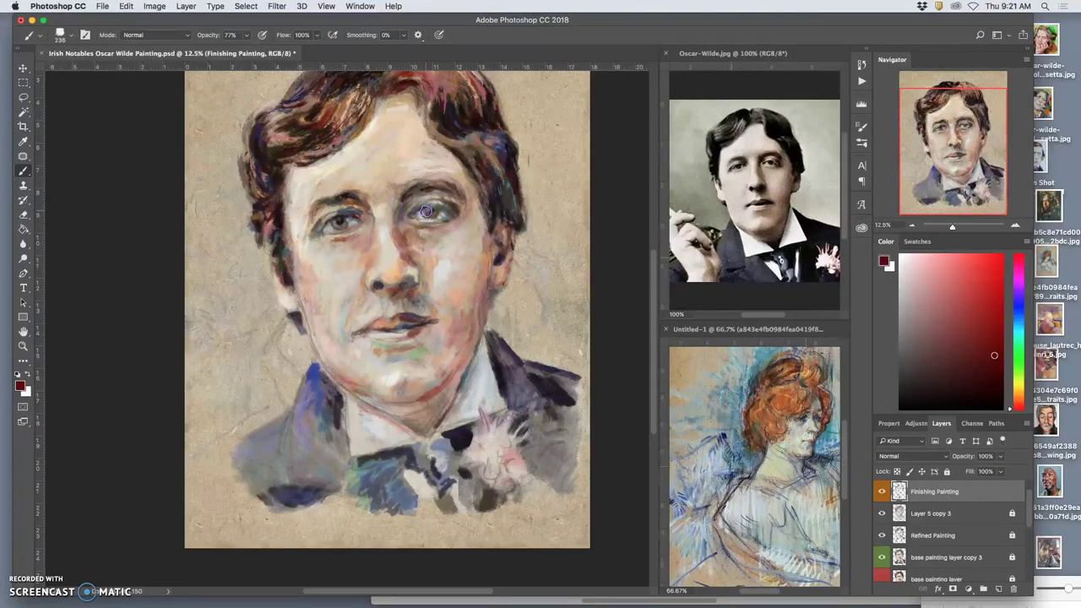
- Define the right eye's iris and pupil with short dark red and near-black strokes sampled from the hair
{"action": "left_click_drag", "start_coordinate": [437, 211], "coordinate": [431, 210]}
{"action": "left_click", "coordinate": [493, 199], "text": "alt"}
{"action": "left_click_drag", "start_coordinate": [436, 209], "coordinate": [433, 212]}
{"action": "left_click", "coordinate": [434, 211], "text": "alt"}
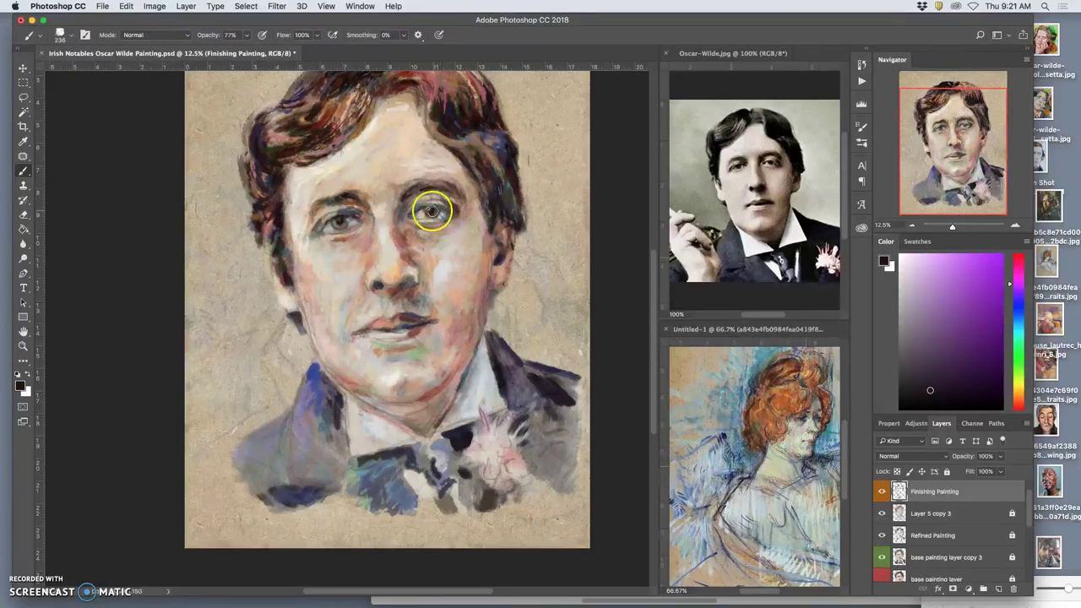
- Add green from the chin area and pale cream sampled near the temple to both eyes as small accents and highlights
{"action": "left_click", "coordinate": [420, 348], "text": "alt"}
{"action": "left_click_drag", "start_coordinate": [353, 254], "coordinate": [337, 224]}
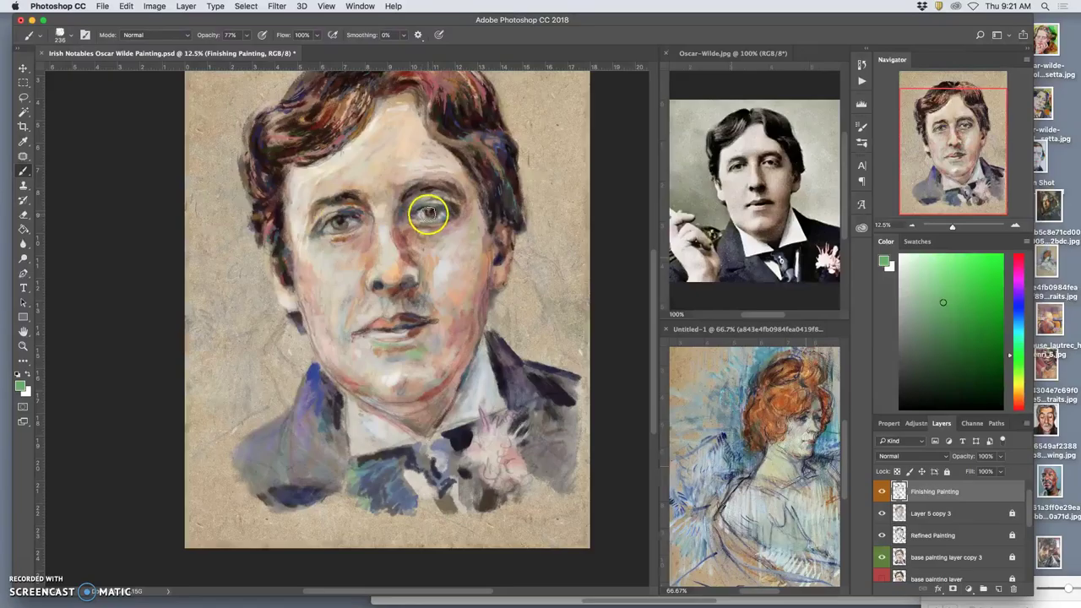
{"action": "mouse_move", "coordinate": [453, 198]}
{"action": "left_mouse_down"}
{"action": "mouse_move", "coordinate": [392, 244]}
{"action": "mouse_move", "coordinate": [390, 233]}
{"action": "mouse_move", "coordinate": [466, 185]}
{"action": "mouse_move", "coordinate": [331, 171]}
{"action": "mouse_move", "coordinate": [301, 174]}
{"action": "left_mouse_up"}
{"action": "left_click", "coordinate": [301, 185], "text": "alt"}
{"action": "left_click_drag", "start_coordinate": [333, 216], "coordinate": [338, 220]}
{"action": "left_click_drag", "start_coordinate": [431, 213], "coordinate": [429, 209]}
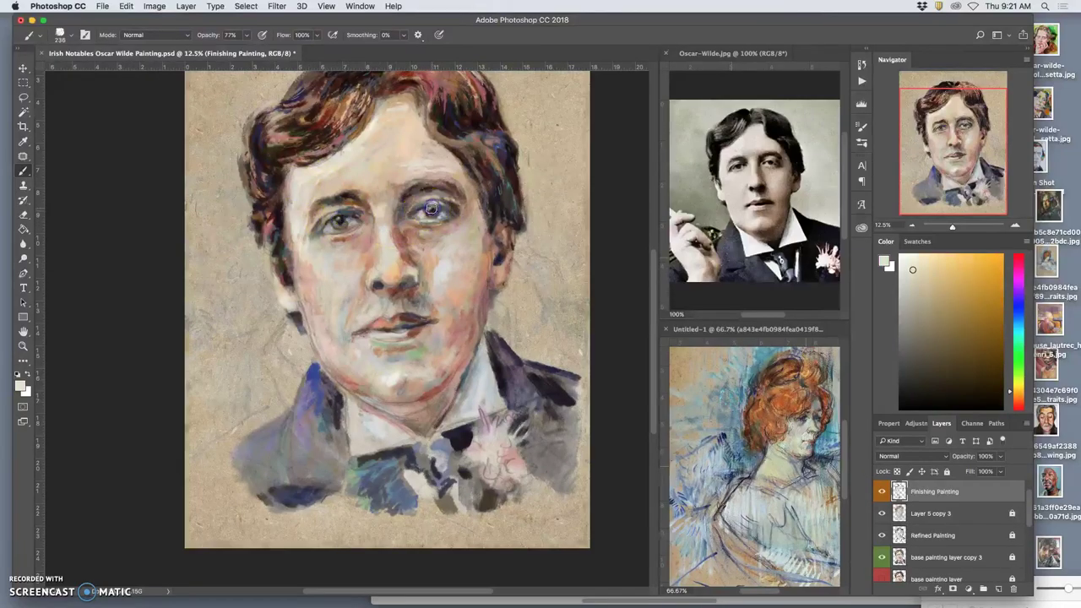
- Touch up the neck, chin and left eye with pale strokes, using a light tone sampled from the face
{"action": "left_click_drag", "start_coordinate": [390, 428], "coordinate": [382, 415]}
{"action": "left_click", "coordinate": [379, 372]}
{"action": "left_click", "coordinate": [369, 274], "text": "alt"}
{"action": "mouse_move", "coordinate": [404, 307]}
{"action": "left_mouse_down"}
{"action": "mouse_move", "coordinate": [404, 278]}
{"action": "mouse_move", "coordinate": [439, 273]}
{"action": "left_mouse_up"}
{"action": "mouse_move", "coordinate": [360, 223]}
{"action": "left_mouse_down"}
{"action": "mouse_move", "coordinate": [349, 200]}
{"action": "mouse_move", "coordinate": [334, 216]}
{"action": "left_mouse_up"}
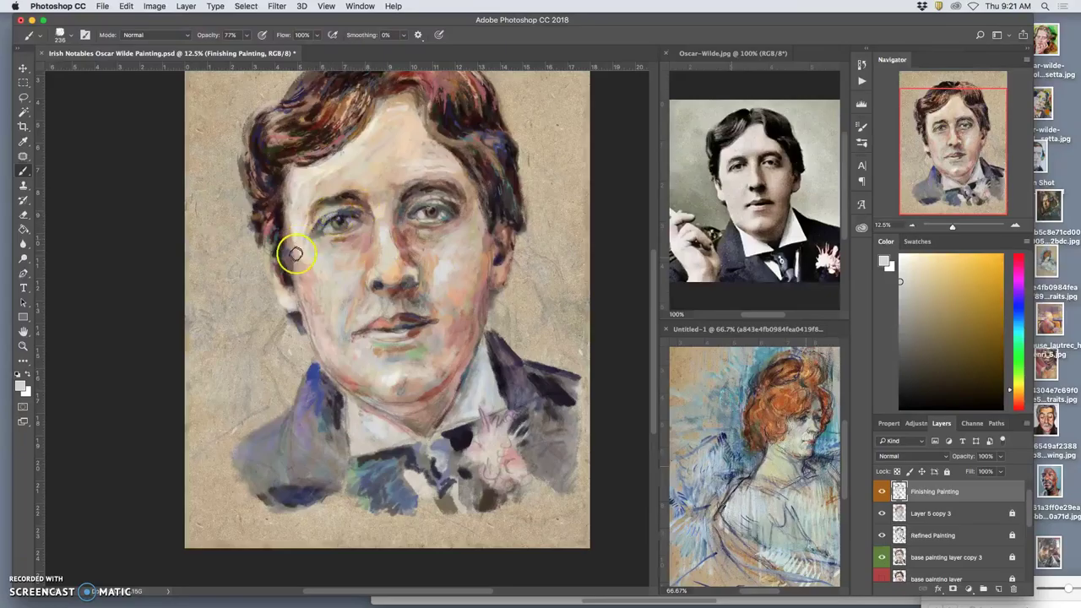
- Toggle the original base painting layer to compare the portrait with and without it, leaving the layer hidden
{"action": "left_click", "coordinate": [881, 577]}
{"action": "left_click", "coordinate": [882, 578]}
{"action": "left_click", "coordinate": [881, 577]}
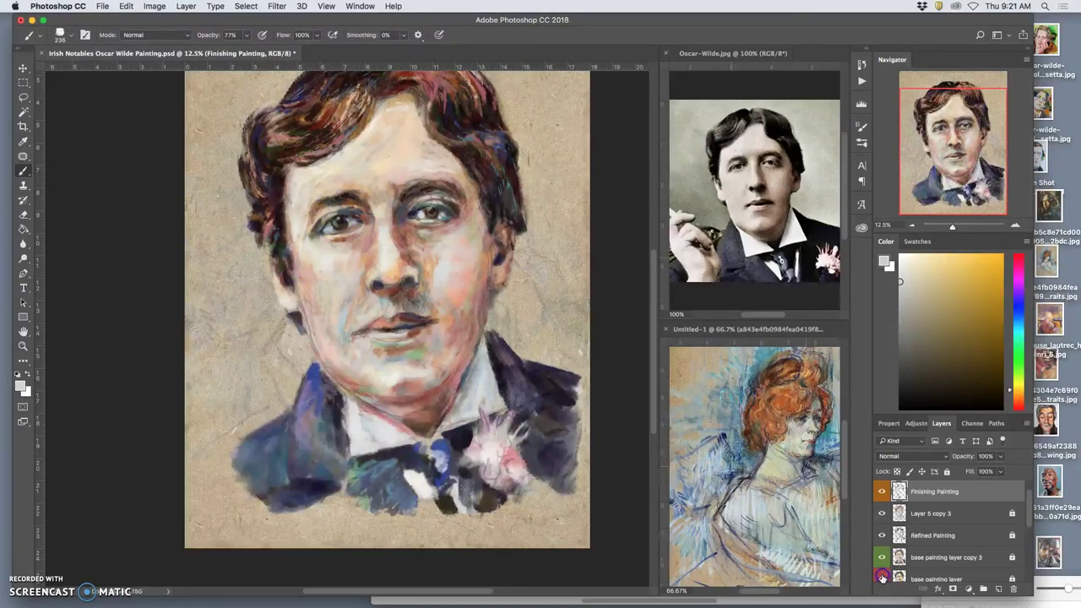
{"action": "left_click", "coordinate": [881, 577]}
- Brush a stroke along the right cheek and jaw and sample skin tones from the jawline and cheek
{"action": "mouse_move", "coordinate": [448, 312]}
{"action": "left_mouse_down"}
{"action": "mouse_move", "coordinate": [480, 299]}
{"action": "mouse_move", "coordinate": [469, 389]}
{"action": "mouse_move", "coordinate": [475, 350]}
{"action": "mouse_move", "coordinate": [434, 379]}
{"action": "left_mouse_up"}
{"action": "left_click", "coordinate": [456, 363], "text": "alt"}
{"action": "left_click", "coordinate": [473, 280], "text": "alt"}
- Brush strokes into the hair beside the right temple in grey-brown tones sampled from the surrounding hair
{"action": "mouse_move", "coordinate": [527, 179]}
{"action": "left_mouse_down"}
{"action": "mouse_move", "coordinate": [504, 206]}
{"action": "mouse_move", "coordinate": [513, 191]}
{"action": "mouse_move", "coordinate": [497, 180]}
{"action": "mouse_move", "coordinate": [494, 206]}
{"action": "mouse_move", "coordinate": [501, 157]}
{"action": "left_mouse_up"}
{"action": "left_click", "coordinate": [497, 193], "text": "alt"}
{"action": "left_click", "coordinate": [496, 179], "text": "alt"}
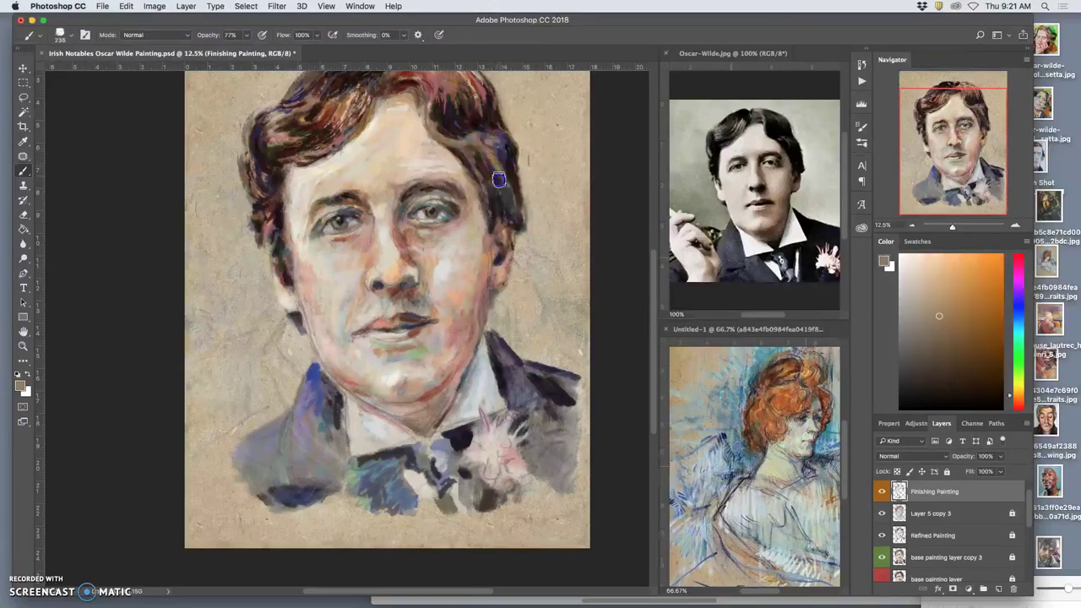
{"action": "left_click_drag", "start_coordinate": [487, 218], "coordinate": [492, 215]}
- Deepen the right sideburn and the ear's shadow with dark maroon and slate-teal strokes sampled from the hair
{"action": "left_click", "coordinate": [490, 202], "text": "alt"}
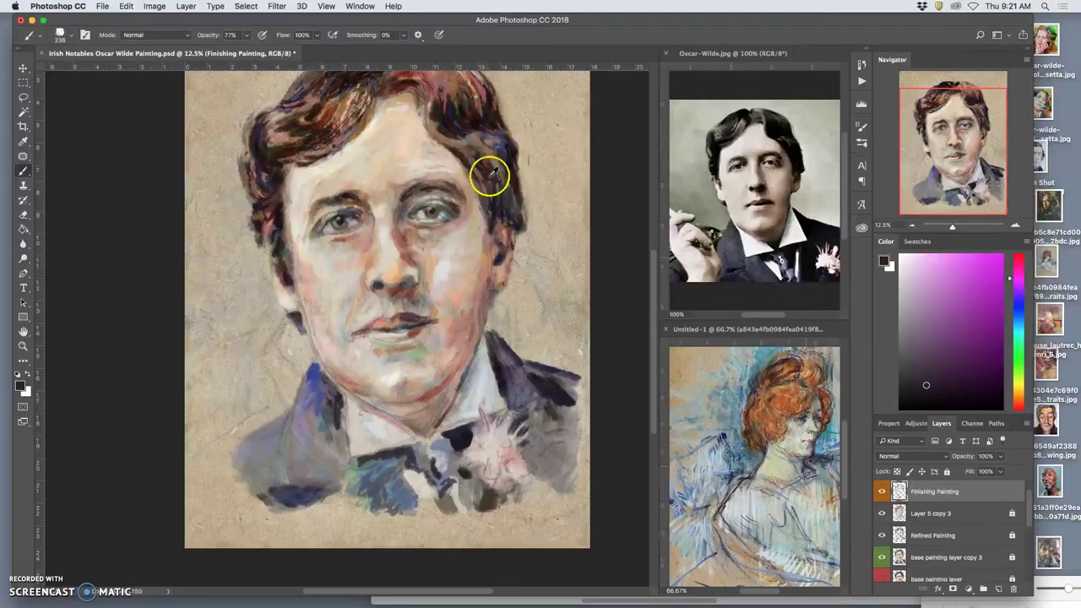
{"action": "left_click", "coordinate": [491, 174], "text": "alt"}
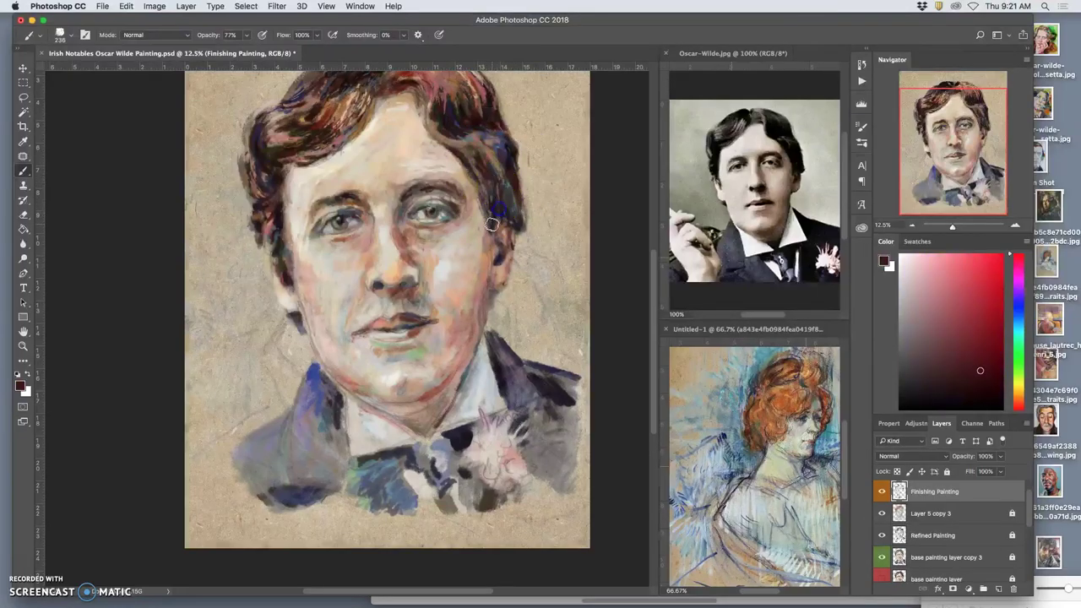
{"action": "left_click_drag", "start_coordinate": [505, 221], "coordinate": [513, 210]}
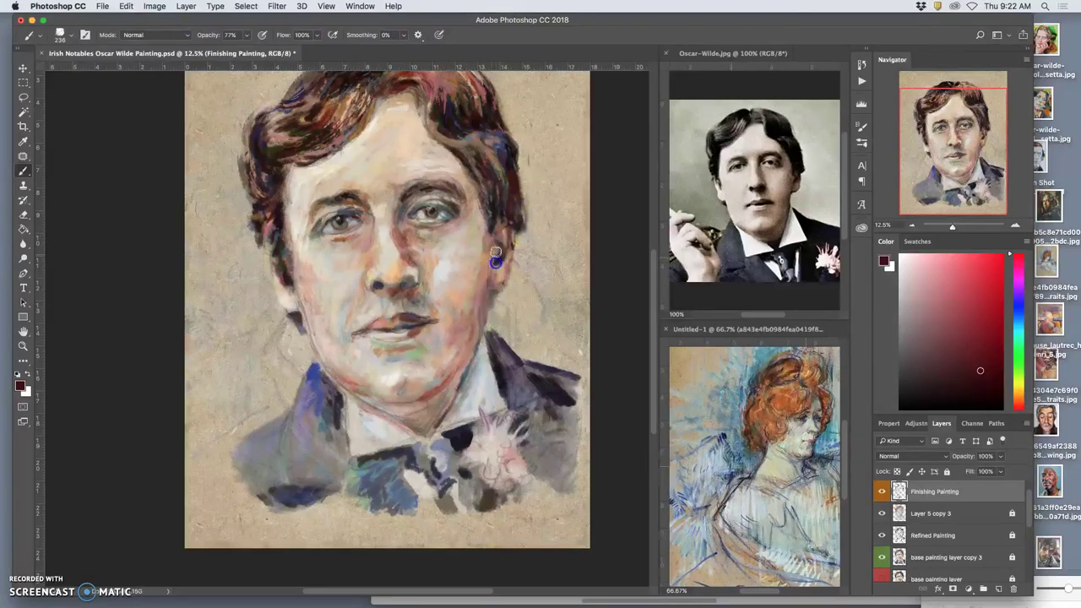
{"action": "left_click", "coordinate": [496, 172], "text": "alt"}
{"action": "left_click_drag", "start_coordinate": [503, 252], "coordinate": [488, 268]}
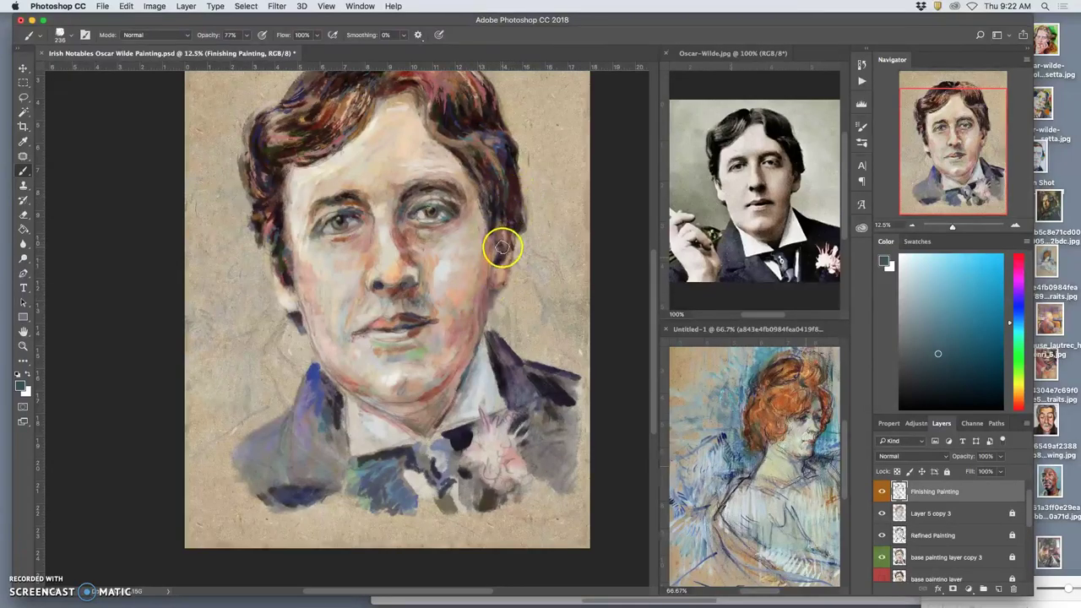
- Touch up the lower lip with warm browns sampled from the mouth, and brush strokes at the left collar edge and across the right cheek
{"action": "left_click", "coordinate": [398, 322], "text": "alt"}
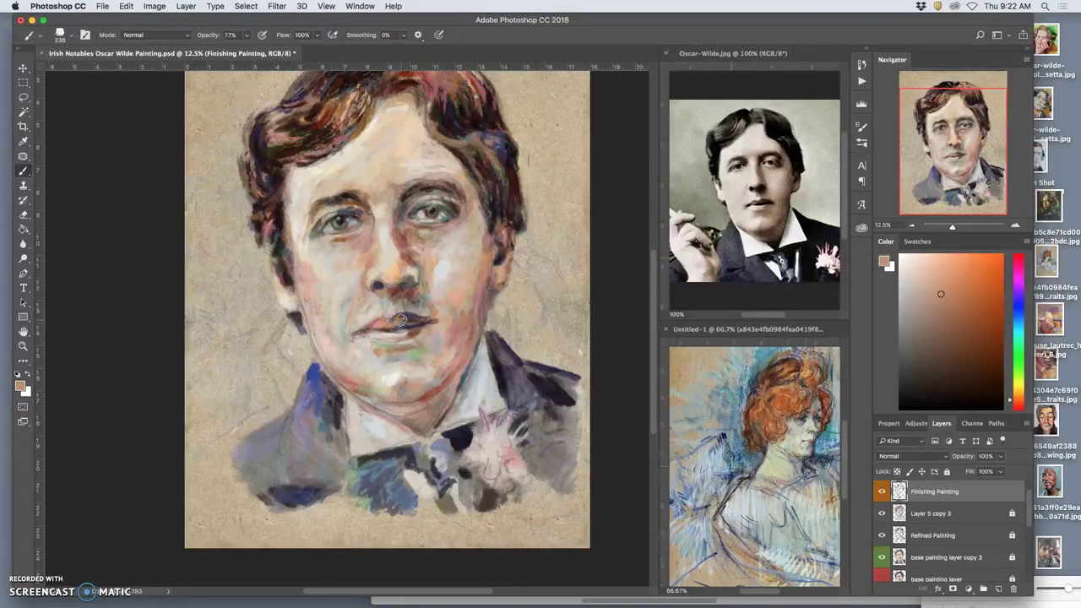
{"action": "mouse_move", "coordinate": [417, 315]}
{"action": "left_mouse_down"}
{"action": "mouse_move", "coordinate": [472, 297]}
{"action": "mouse_move", "coordinate": [417, 335]}
{"action": "left_mouse_up"}
{"action": "left_click", "coordinate": [417, 334], "text": "alt"}
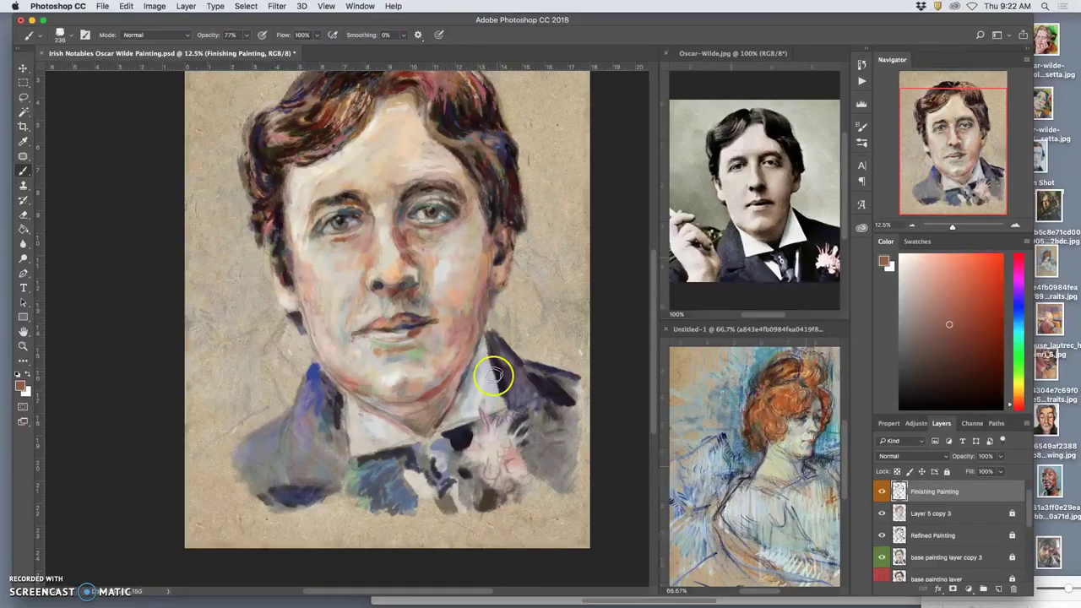
{"action": "left_click_drag", "start_coordinate": [354, 410], "coordinate": [326, 428]}
{"action": "left_click", "coordinate": [326, 427], "text": "alt"}
{"action": "mouse_move", "coordinate": [391, 340]}
{"action": "left_mouse_down"}
{"action": "mouse_move", "coordinate": [416, 319]}
{"action": "mouse_move", "coordinate": [383, 354]}
{"action": "mouse_move", "coordinate": [437, 313]}
{"action": "mouse_move", "coordinate": [413, 320]}
{"action": "mouse_move", "coordinate": [460, 302]}
{"action": "left_mouse_up"}
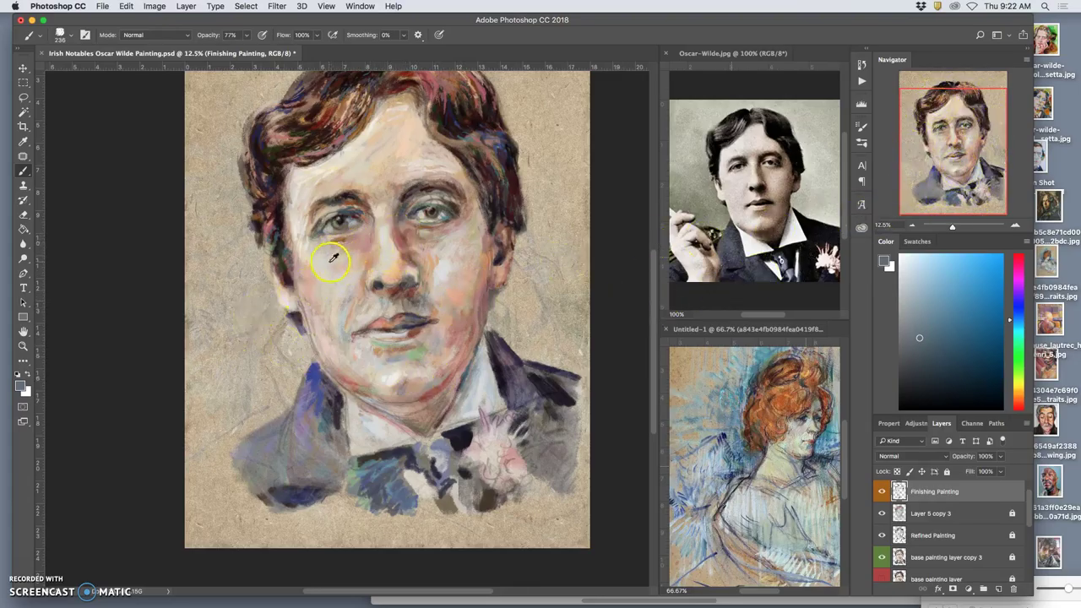
- Lighten the left cheek and under-eye area with pale greys and beiges sampled from the face
{"action": "left_click", "coordinate": [327, 259], "text": "alt"}
{"action": "mouse_move", "coordinate": [332, 240]}
{"action": "left_mouse_down"}
{"action": "mouse_move", "coordinate": [365, 226]}
{"action": "mouse_move", "coordinate": [329, 277]}
{"action": "mouse_move", "coordinate": [334, 314]}
{"action": "left_mouse_up"}
{"action": "left_click", "coordinate": [353, 236]}
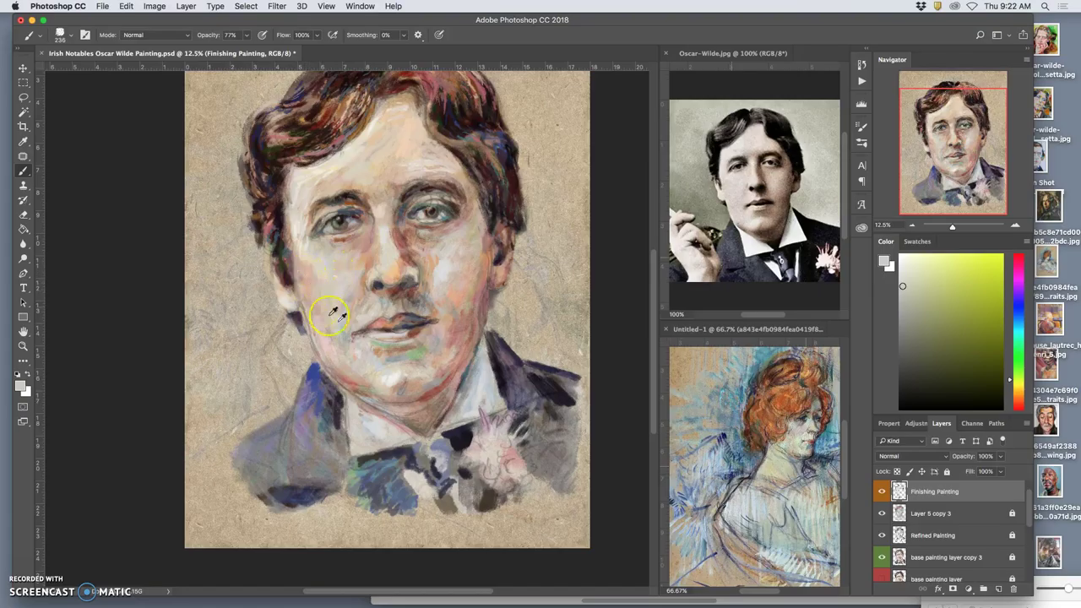
{"action": "left_click", "coordinate": [380, 347], "text": "alt"}
{"action": "left_click", "coordinate": [337, 238]}
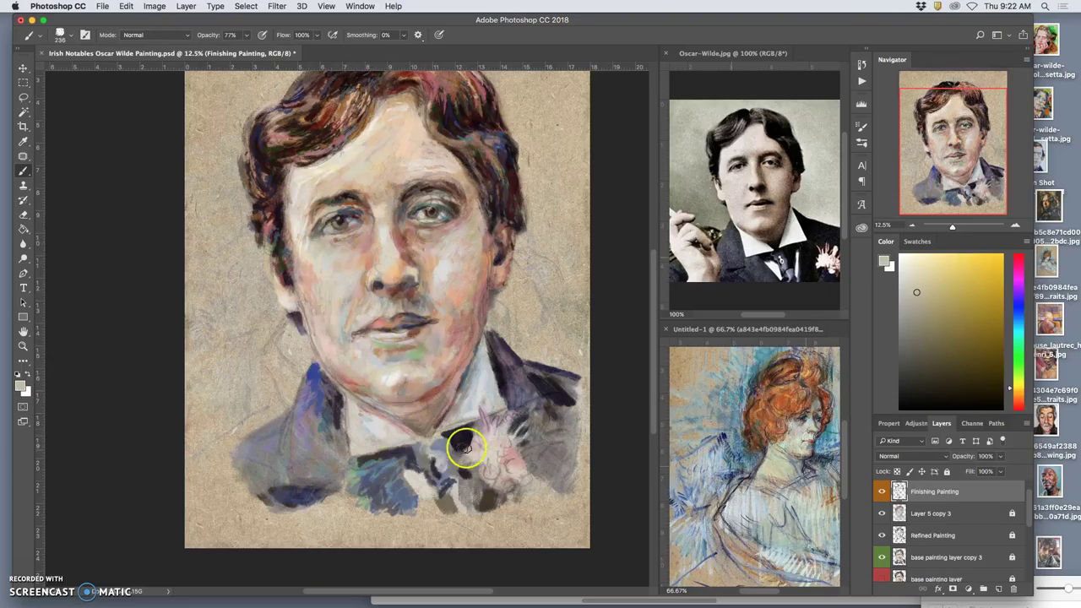
- Darken the folds of the tie beside the flower with near-black sampled from the right lapel
{"action": "left_click", "coordinate": [550, 388], "text": "alt"}
{"action": "left_click_drag", "start_coordinate": [483, 447], "coordinate": [447, 473]}
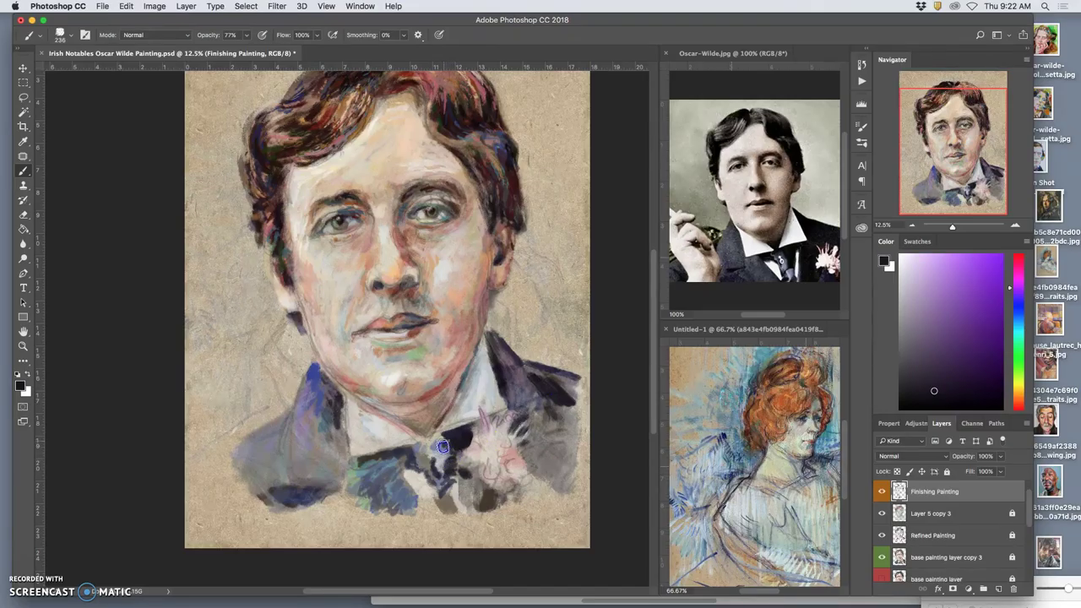
{"action": "mouse_move", "coordinate": [450, 451]}
{"action": "left_mouse_down"}
{"action": "mouse_move", "coordinate": [458, 477]}
{"action": "mouse_move", "coordinate": [395, 459]}
{"action": "mouse_move", "coordinate": [367, 478]}
{"action": "mouse_move", "coordinate": [446, 462]}
{"action": "left_mouse_up"}
{"action": "left_click", "coordinate": [353, 479], "text": "alt"}
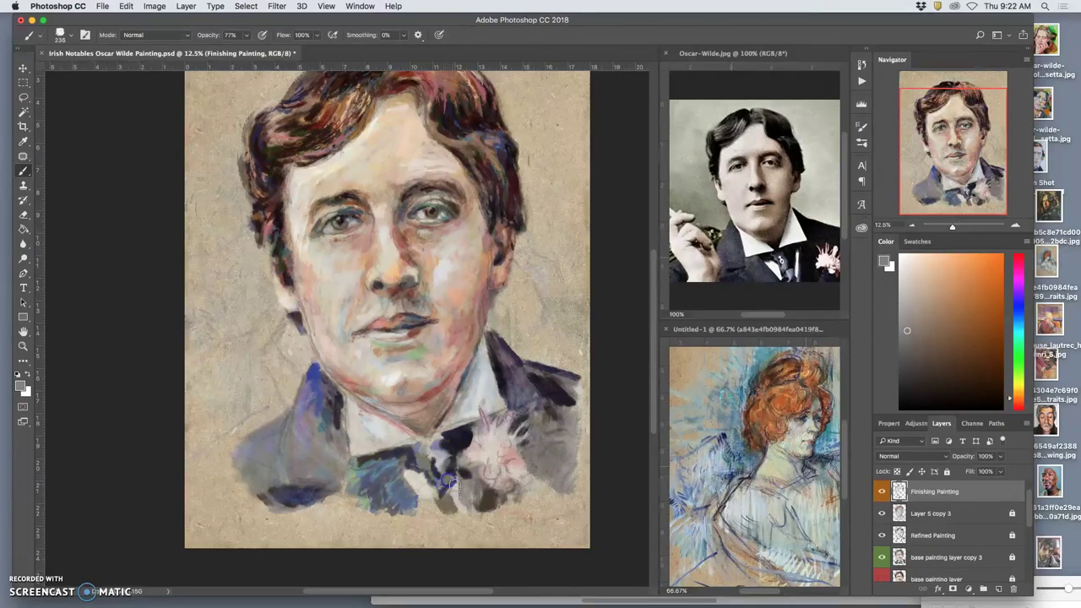
- Brush pale petal highlights into the lapel flower using light greys sampled from the flower, the reference painting and the cheek
{"action": "left_click", "coordinate": [494, 454], "text": "alt"}
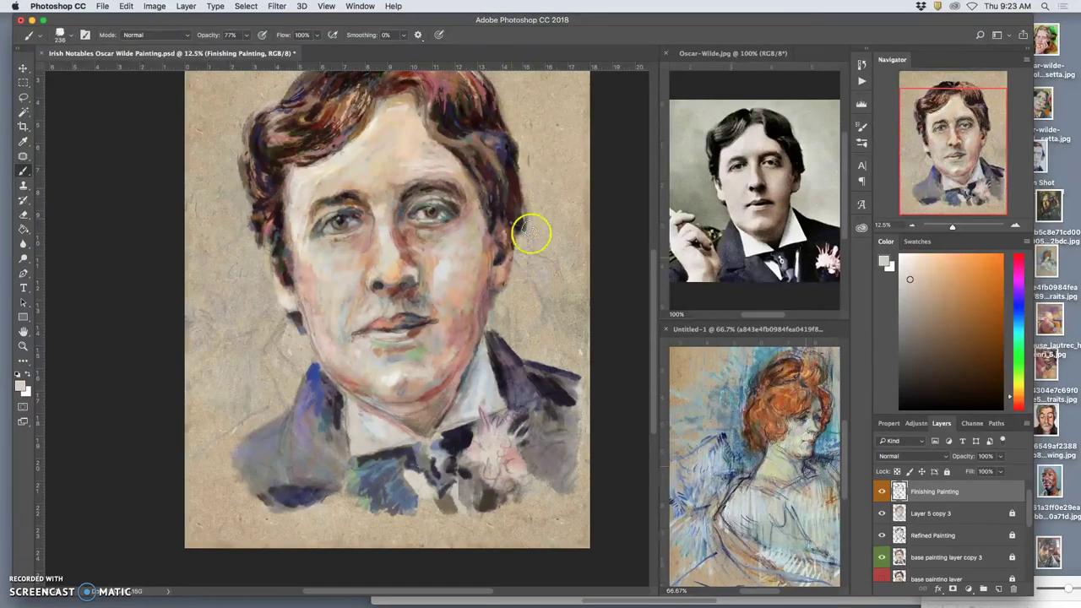
{"action": "left_click", "coordinate": [803, 435], "text": "alt"}
{"action": "left_click", "coordinate": [494, 456]}
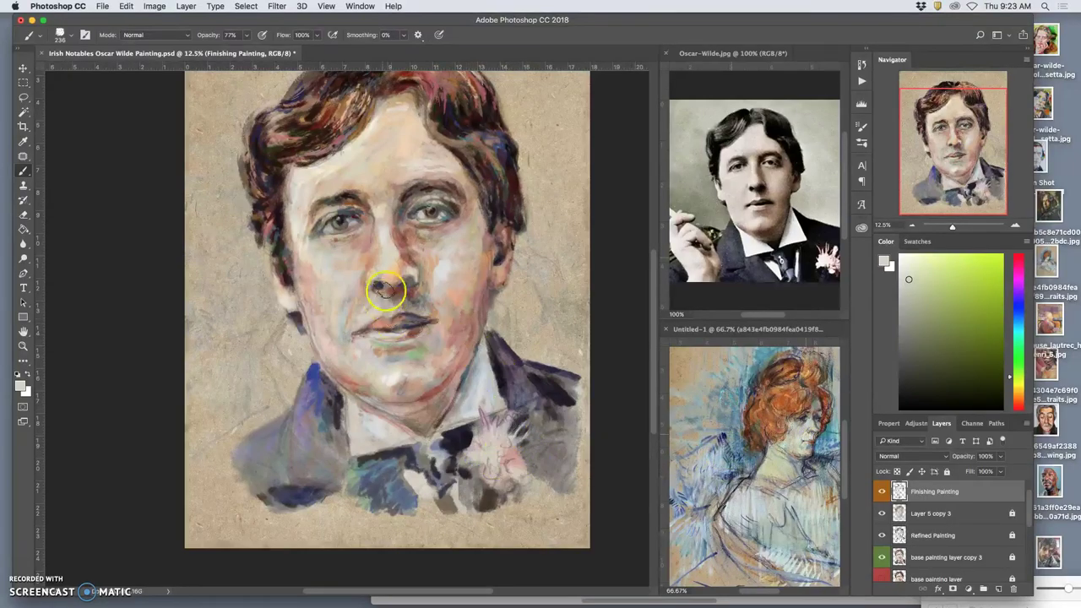
{"action": "left_click", "coordinate": [436, 272], "text": "alt"}
{"action": "left_click_drag", "start_coordinate": [479, 465], "coordinate": [485, 447]}
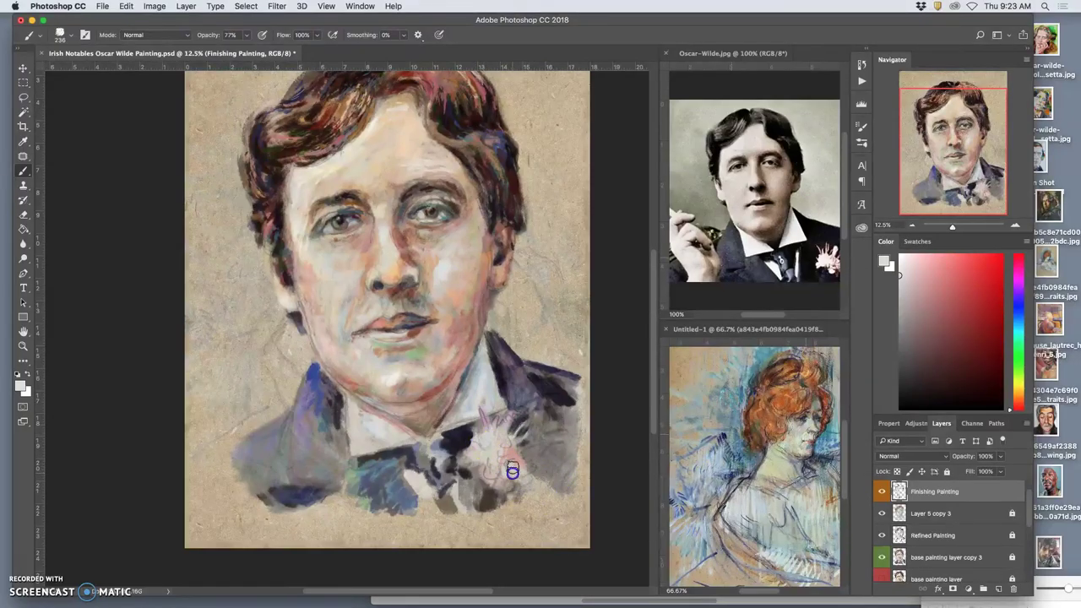
- Add deep red, pink and burnt-orange accents to the lapel flower, sampling colours from the portrait and the red-haired woman reference
{"action": "left_click", "coordinate": [438, 399], "text": "alt"}
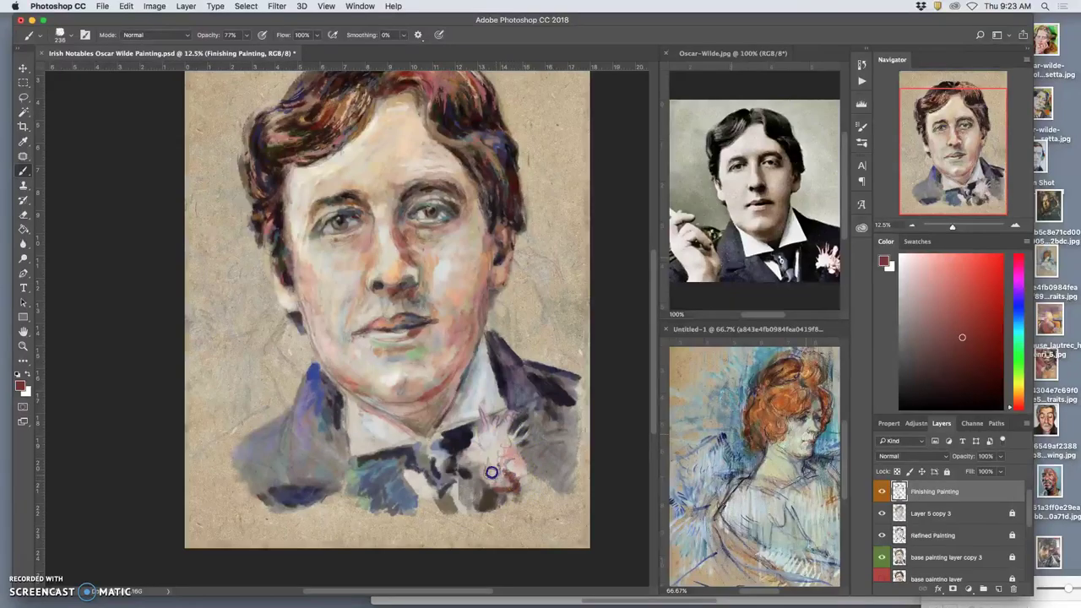
{"action": "mouse_move", "coordinate": [513, 443]}
{"action": "left_mouse_down"}
{"action": "mouse_move", "coordinate": [511, 413]}
{"action": "mouse_move", "coordinate": [518, 451]}
{"action": "left_mouse_up"}
{"action": "left_click", "coordinate": [520, 475], "text": "alt"}
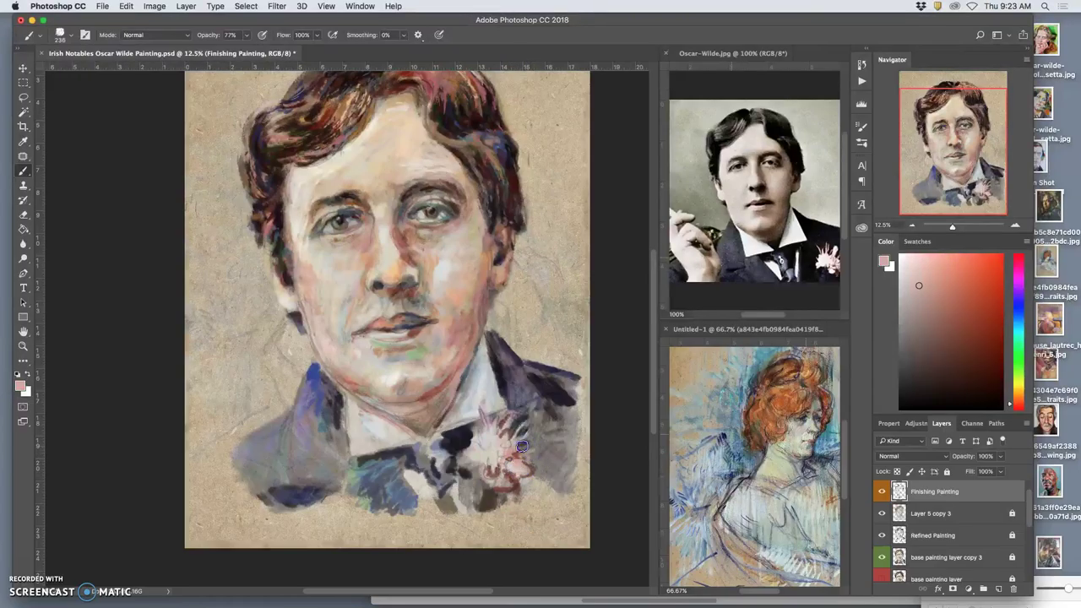
{"action": "mouse_move", "coordinate": [507, 468]}
{"action": "left_mouse_down"}
{"action": "mouse_move", "coordinate": [501, 504]}
{"action": "mouse_move", "coordinate": [511, 486]}
{"action": "left_mouse_up"}
{"action": "left_click", "coordinate": [273, 209], "text": "alt"}
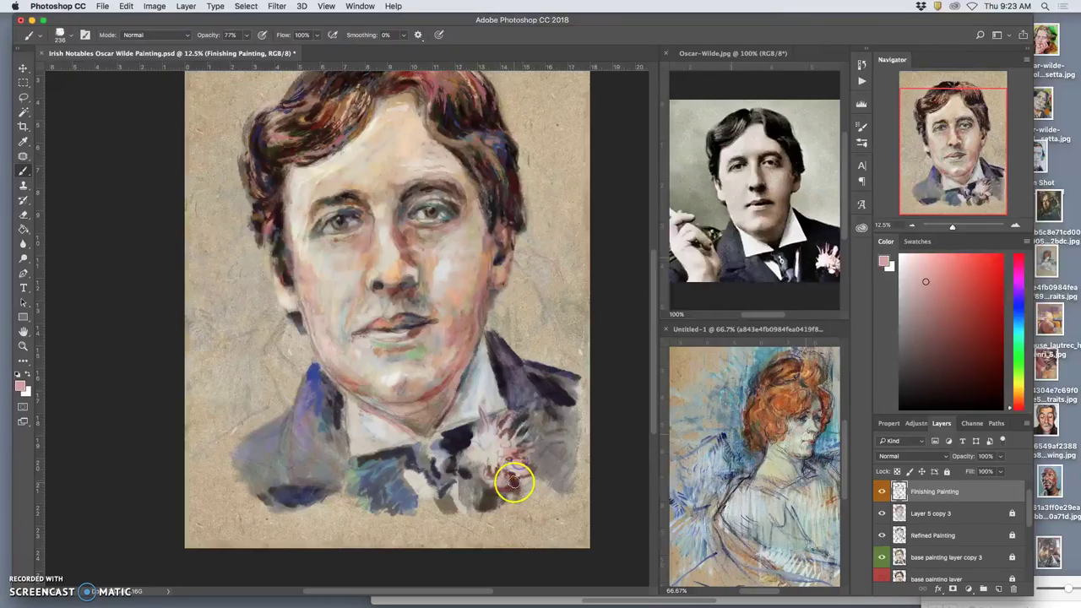
{"action": "left_click", "coordinate": [779, 379], "text": "alt"}
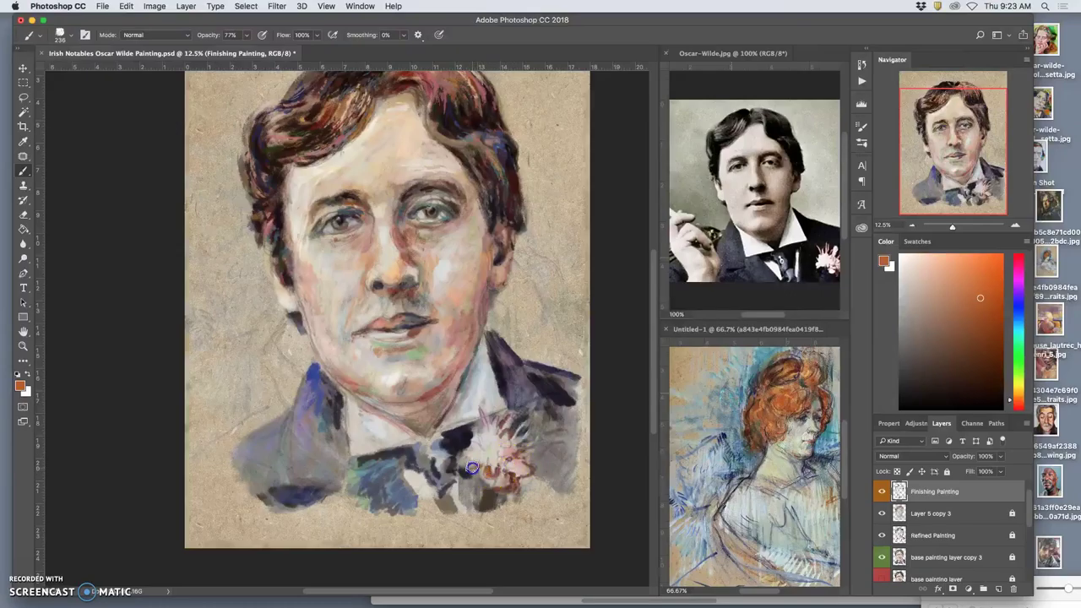
{"action": "left_click", "coordinate": [739, 474], "text": "alt"}
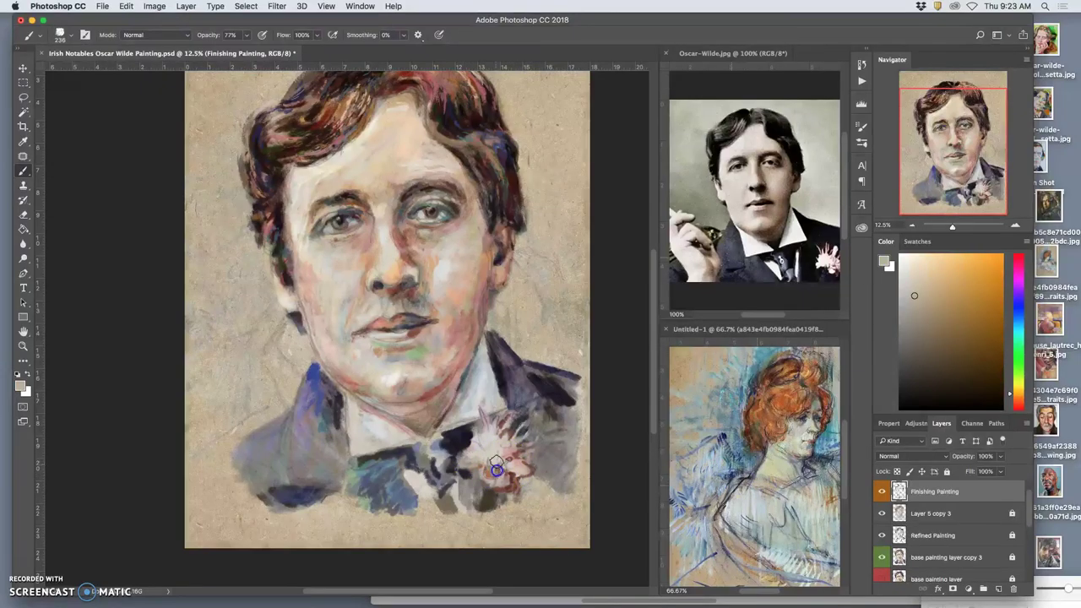
- Toggle the Finishing Painting layer to compare the portrait with and without it, leaving the layer visible
{"action": "left_click", "coordinate": [882, 491]}
{"action": "left_click", "coordinate": [882, 491]}
{"action": "left_click", "coordinate": [883, 490]}
{"action": "left_click", "coordinate": [882, 490]}
- Define the lower folds of the tie with near-black strokes, sampling tones from the tie and the flower
{"action": "left_click", "coordinate": [459, 441], "text": "alt"}
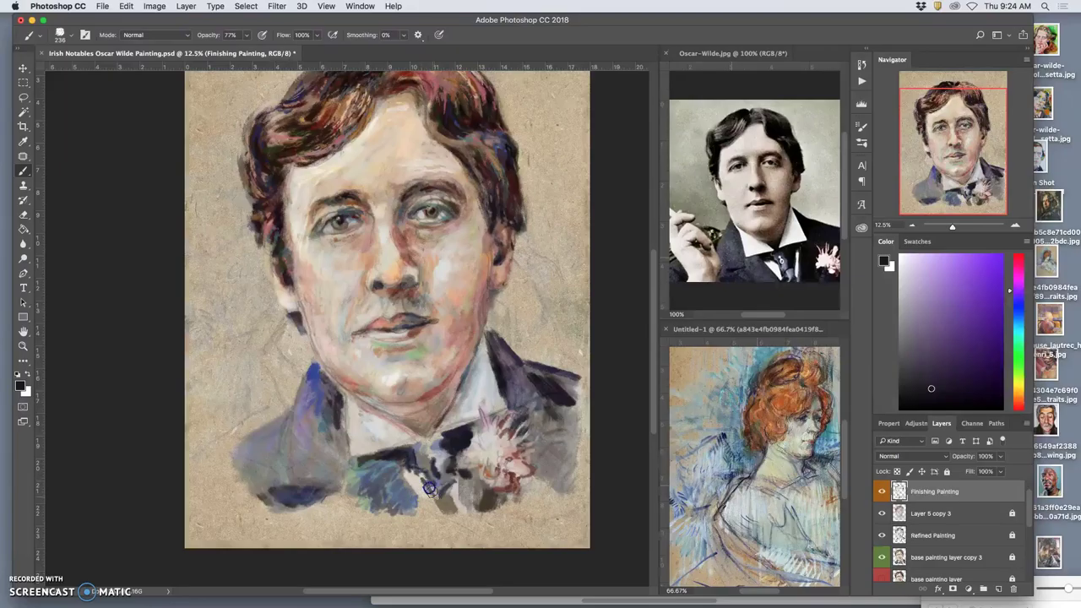
{"action": "mouse_move", "coordinate": [431, 493]}
{"action": "left_mouse_down"}
{"action": "mouse_move", "coordinate": [446, 478]}
{"action": "mouse_move", "coordinate": [475, 478]}
{"action": "mouse_move", "coordinate": [499, 449]}
{"action": "mouse_move", "coordinate": [437, 459]}
{"action": "mouse_move", "coordinate": [434, 470]}
{"action": "left_mouse_up"}
{"action": "left_click", "coordinate": [478, 460], "text": "alt"}
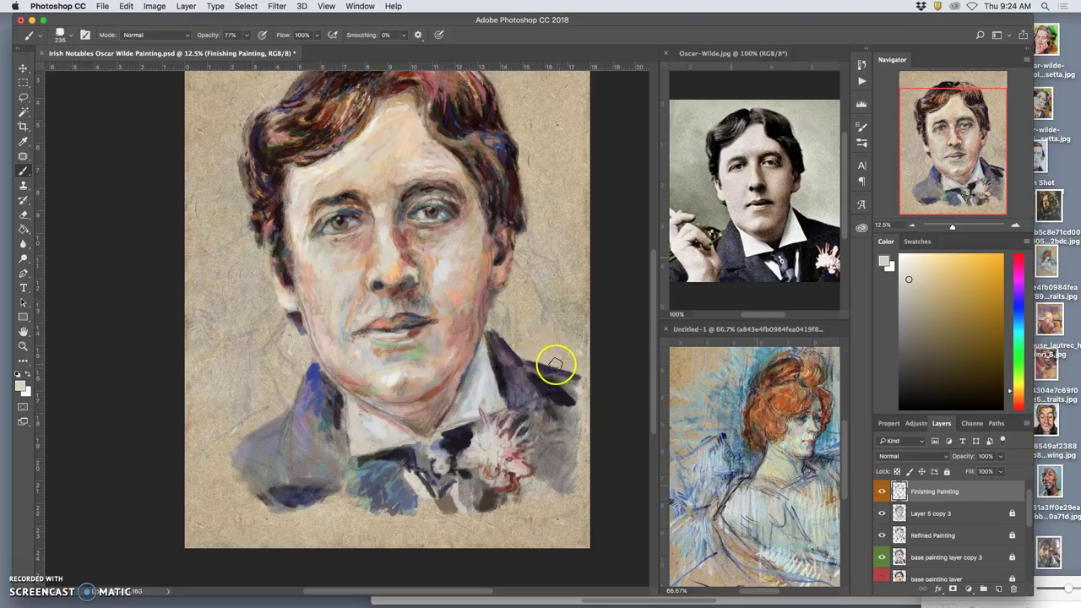
{"action": "left_click", "coordinate": [453, 435], "text": "alt"}
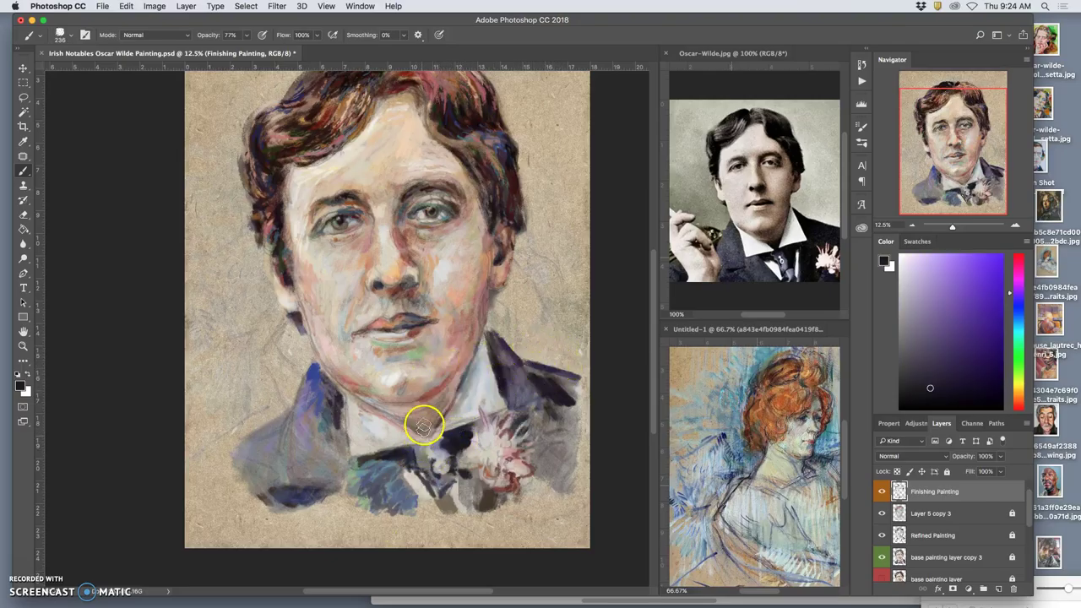
- Deepen the hair above the right ear with sampled dark maroon and stroke along the inner edge of the right collar
{"action": "left_click", "coordinate": [501, 212], "text": "alt"}
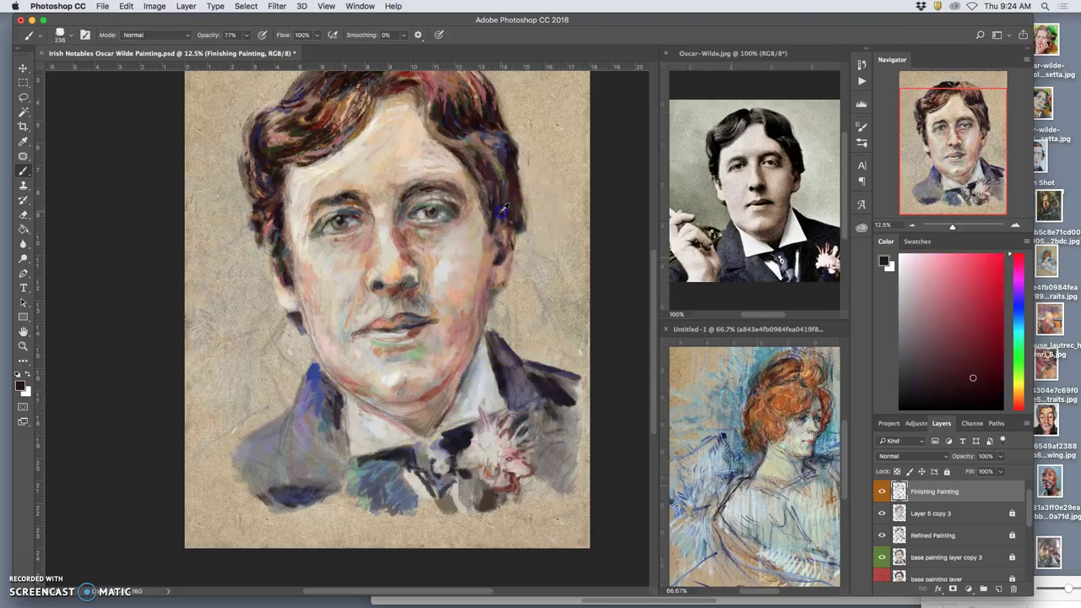
{"action": "mouse_move", "coordinate": [510, 198]}
{"action": "left_mouse_down"}
{"action": "mouse_move", "coordinate": [501, 217]}
{"action": "mouse_move", "coordinate": [495, 207]}
{"action": "mouse_move", "coordinate": [508, 200]}
{"action": "left_mouse_up"}
{"action": "mouse_move", "coordinate": [434, 441]}
{"action": "left_mouse_down"}
{"action": "mouse_move", "coordinate": [423, 435]}
{"action": "mouse_move", "coordinate": [482, 340]}
{"action": "left_mouse_up"}
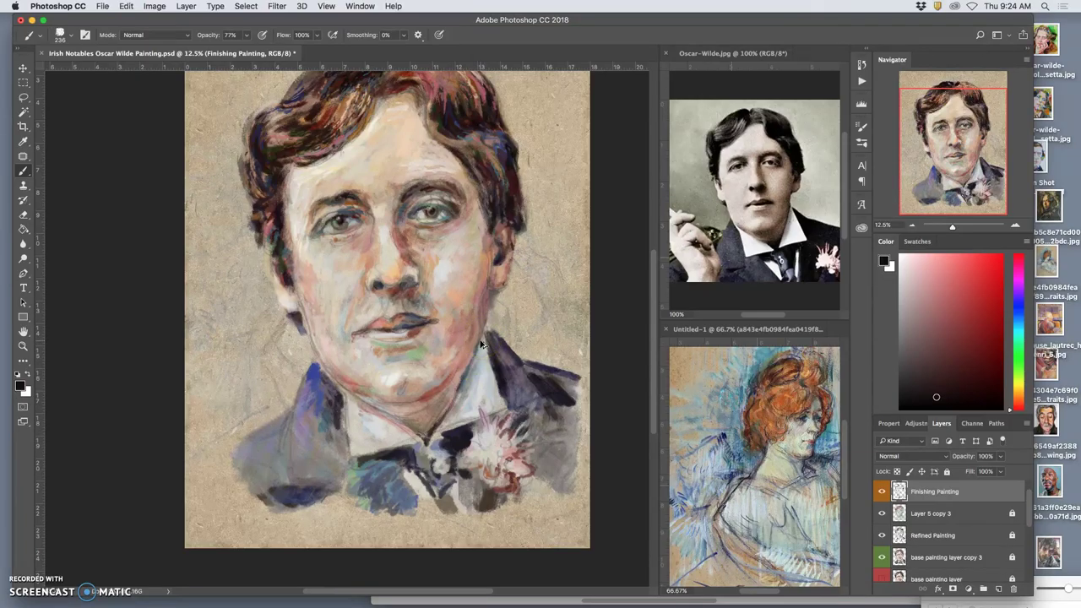
- Brush a muted reddish-brown sampled from the lower left jaw into the neck opening, and dab around the tie knot
{"action": "left_click", "coordinate": [475, 349]}
{"action": "left_click", "coordinate": [397, 320]}
{"action": "left_click", "coordinate": [310, 294]}
{"action": "left_click", "coordinate": [344, 374]}
{"action": "left_click", "coordinate": [343, 375], "text": "alt"}
{"action": "mouse_move", "coordinate": [427, 435]}
{"action": "left_mouse_down"}
{"action": "mouse_move", "coordinate": [444, 451]}
{"action": "mouse_move", "coordinate": [415, 432]}
{"action": "left_mouse_up"}
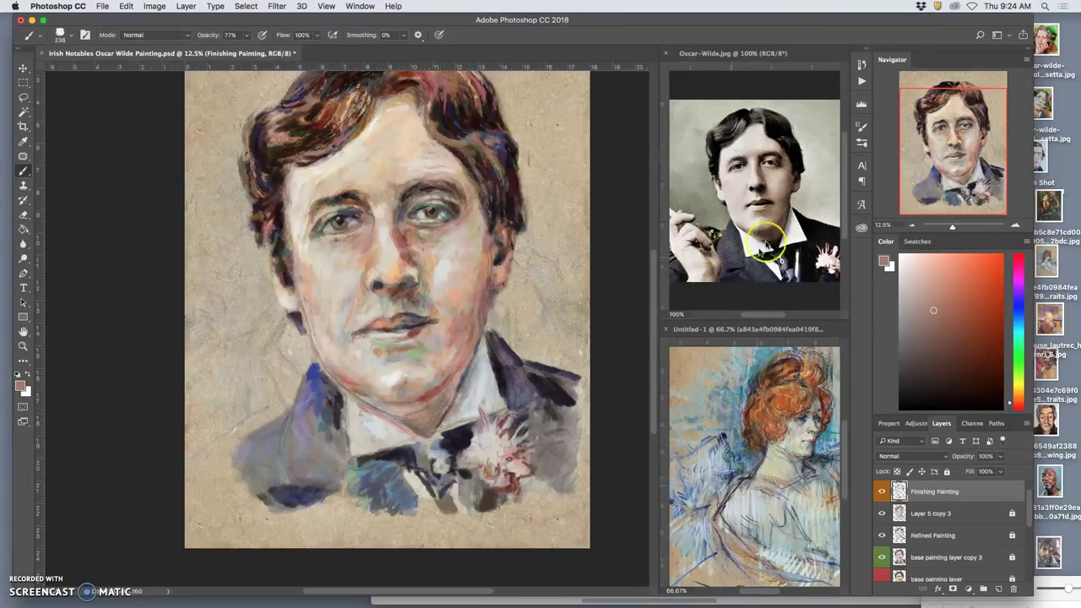
{"action": "left_click", "coordinate": [429, 466]}
{"action": "left_click", "coordinate": [439, 459]}
{"action": "left_click", "coordinate": [429, 461]}
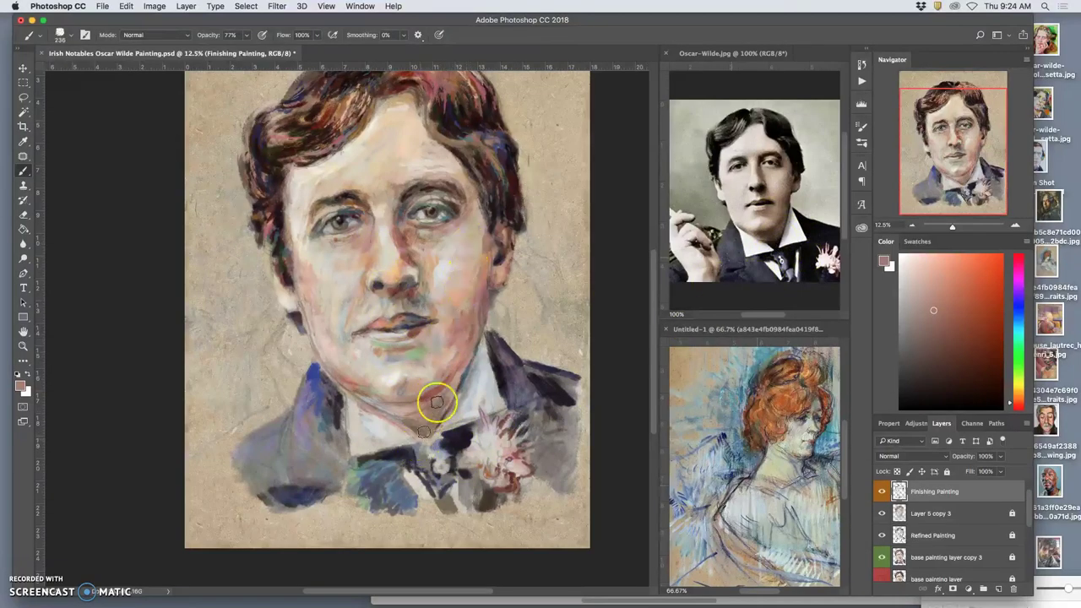
- Shade the neck below the chin, undoing one stroke and repainting with a dusty rose sampled near the right ear
{"action": "mouse_move", "coordinate": [409, 412]}
{"action": "left_mouse_down"}
{"action": "mouse_move", "coordinate": [441, 402]}
{"action": "mouse_move", "coordinate": [436, 385]}
{"action": "mouse_move", "coordinate": [412, 404]}
{"action": "left_mouse_up"}
{"action": "left_click", "coordinate": [431, 389], "text": "alt"}
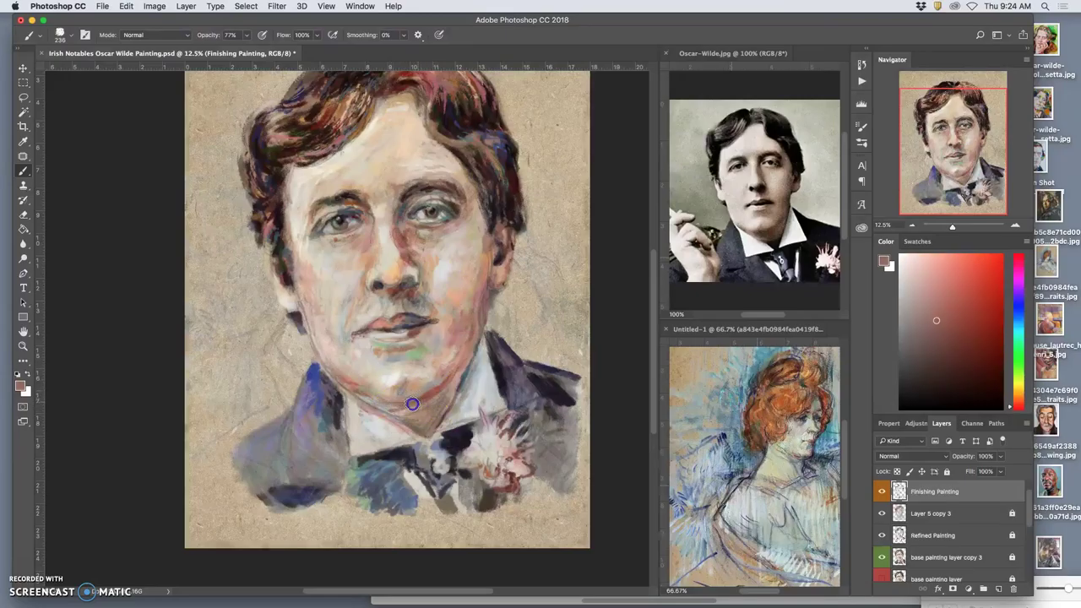
{"action": "key", "text": "super+z"}
{"action": "left_click", "coordinate": [394, 406]}
{"action": "left_click", "coordinate": [486, 283], "text": "alt"}
{"action": "left_click", "coordinate": [408, 405]}
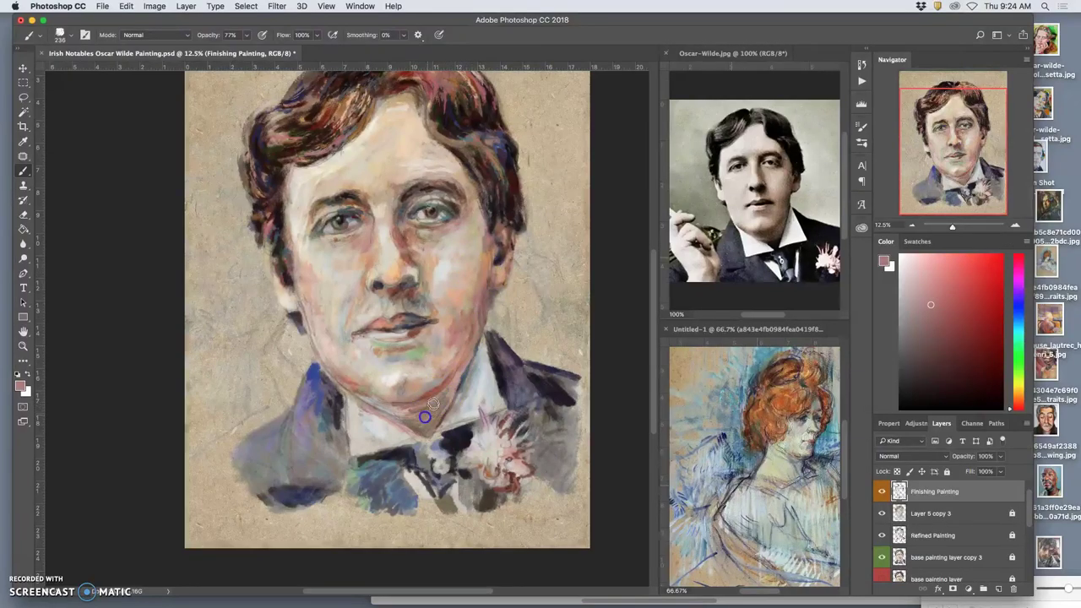
- Brush a sampled skin tone down the right cheek and highlight the tie knot with taupe sampled from the reference painting
{"action": "left_click", "coordinate": [478, 255], "text": "alt"}
{"action": "mouse_move", "coordinate": [476, 254]}
{"action": "left_mouse_down"}
{"action": "mouse_move", "coordinate": [470, 283]}
{"action": "mouse_move", "coordinate": [481, 235]}
{"action": "mouse_move", "coordinate": [454, 305]}
{"action": "left_mouse_up"}
{"action": "left_click", "coordinate": [482, 234], "text": "alt"}
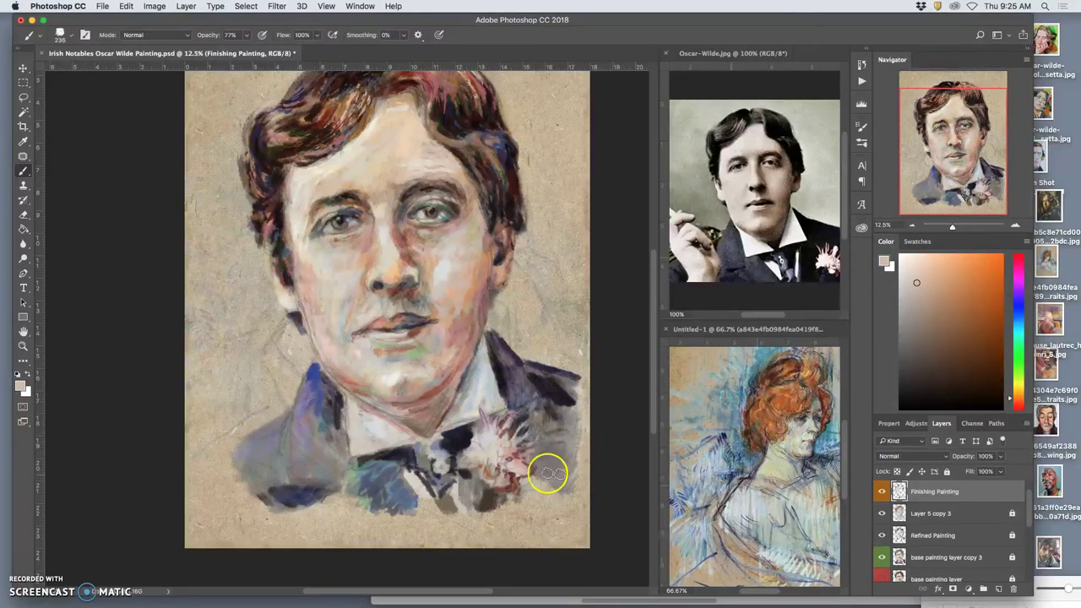
{"action": "left_click", "coordinate": [760, 483], "text": "alt"}
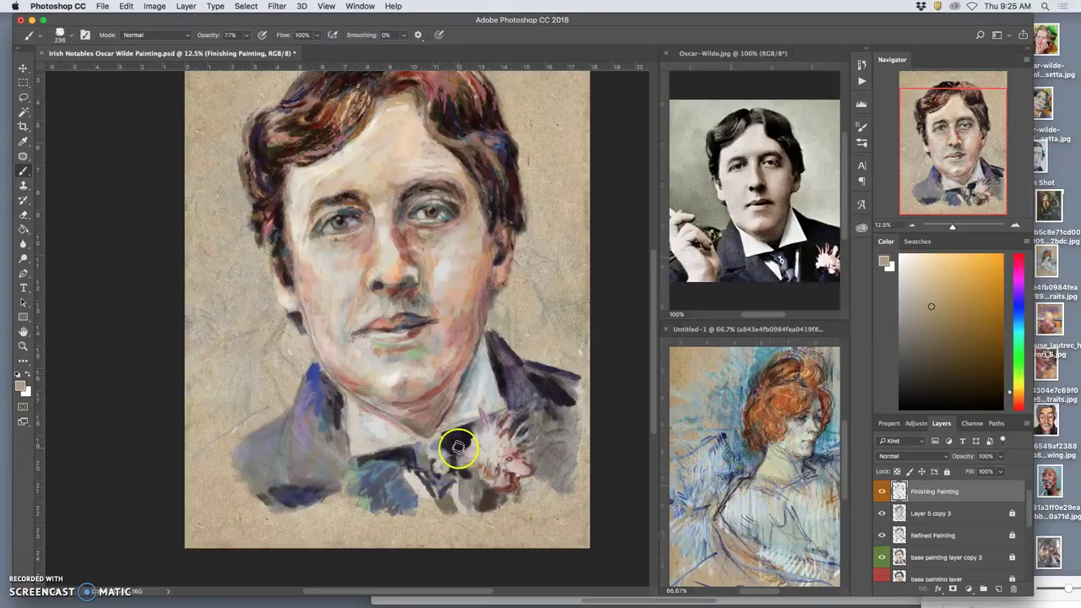
{"action": "left_click_drag", "start_coordinate": [441, 444], "coordinate": [449, 453]}
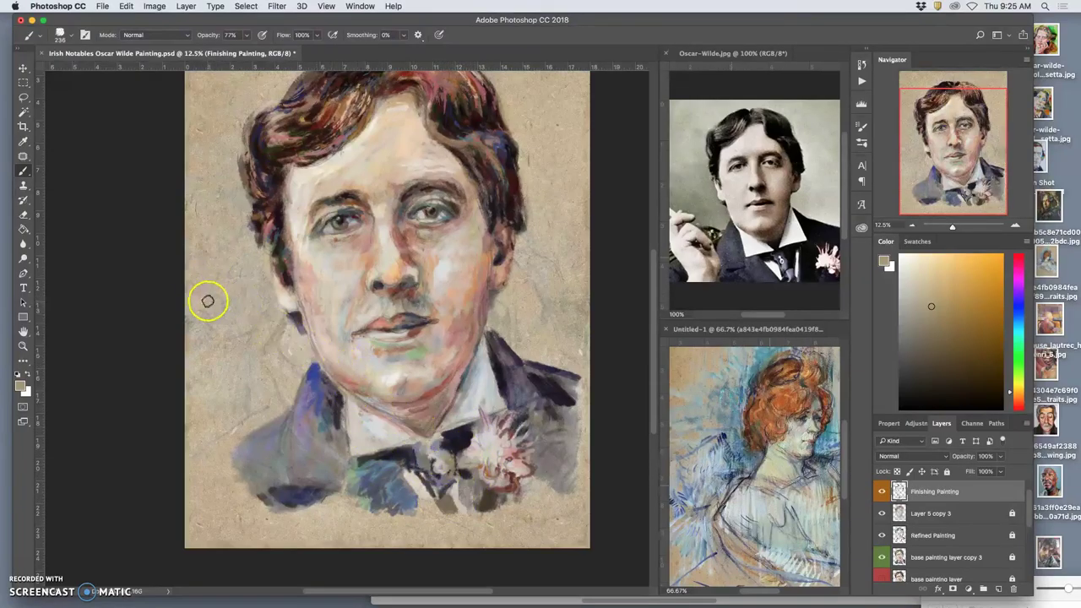
- Darken the left lapel and the jacket below it with near-black tones sampled from the lapel and tie
{"action": "left_click", "coordinate": [330, 387], "text": "alt"}
{"action": "mouse_move", "coordinate": [332, 386]}
{"action": "left_mouse_down"}
{"action": "mouse_move", "coordinate": [350, 458]}
{"action": "mouse_move", "coordinate": [352, 444]}
{"action": "mouse_move", "coordinate": [322, 491]}
{"action": "left_mouse_up"}
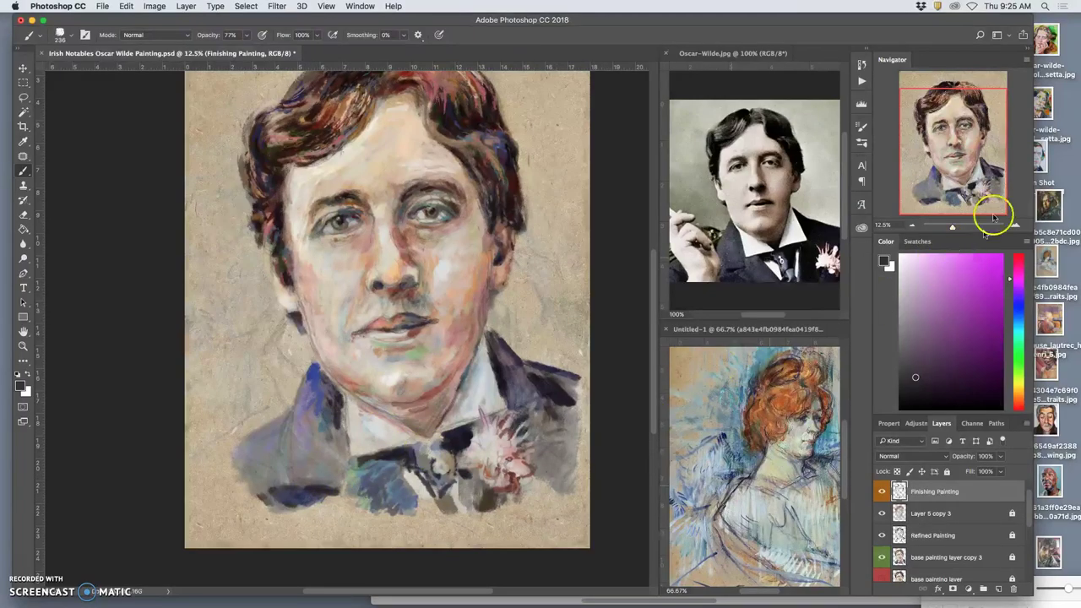
{"action": "left_click", "coordinate": [407, 460], "text": "alt"}
{"action": "left_click_drag", "start_coordinate": [327, 453], "coordinate": [288, 467]}
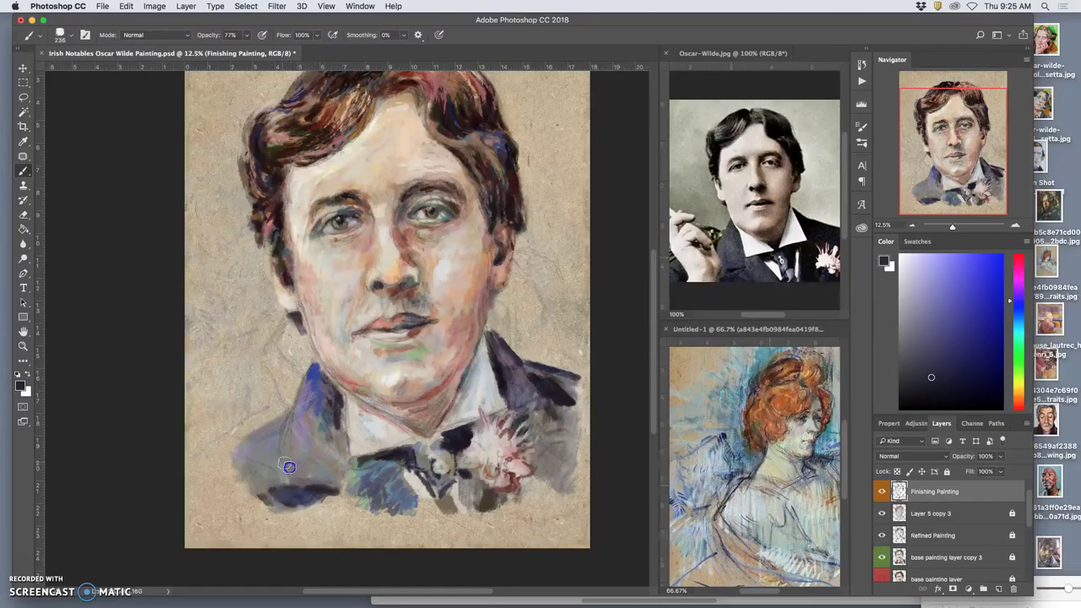
{"action": "left_click", "coordinate": [321, 470]}
- Layer grey and blue strokes over the left lapel with colours sampled from the portrait and the blue reference background
{"action": "left_click", "coordinate": [385, 357], "text": "alt"}
{"action": "left_click_drag", "start_coordinate": [300, 456], "coordinate": [312, 457]}
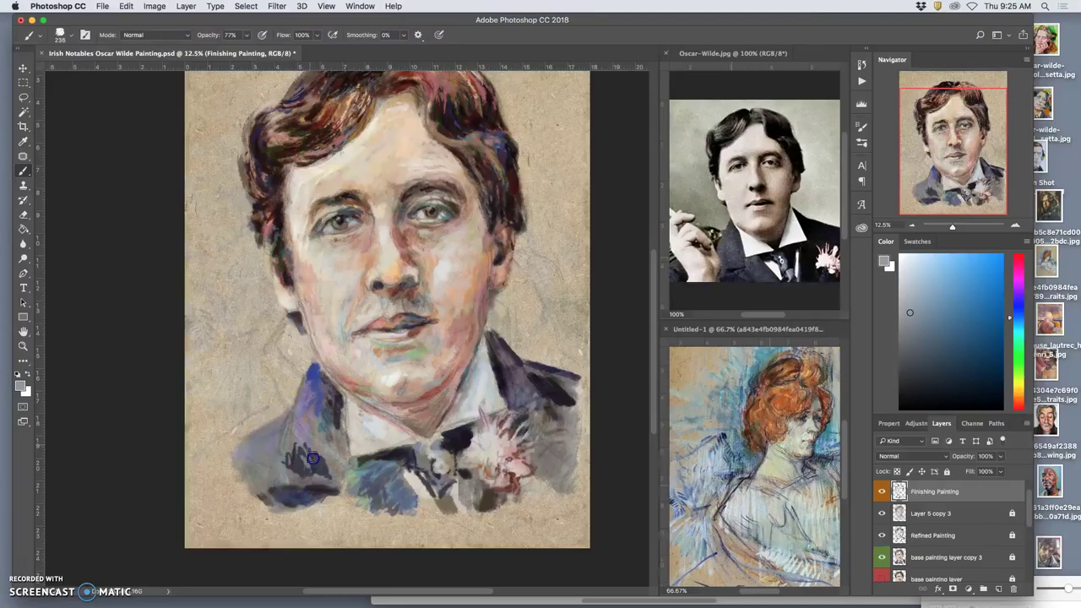
{"action": "left_click_drag", "start_coordinate": [328, 414], "coordinate": [353, 478], "text": "alt"}
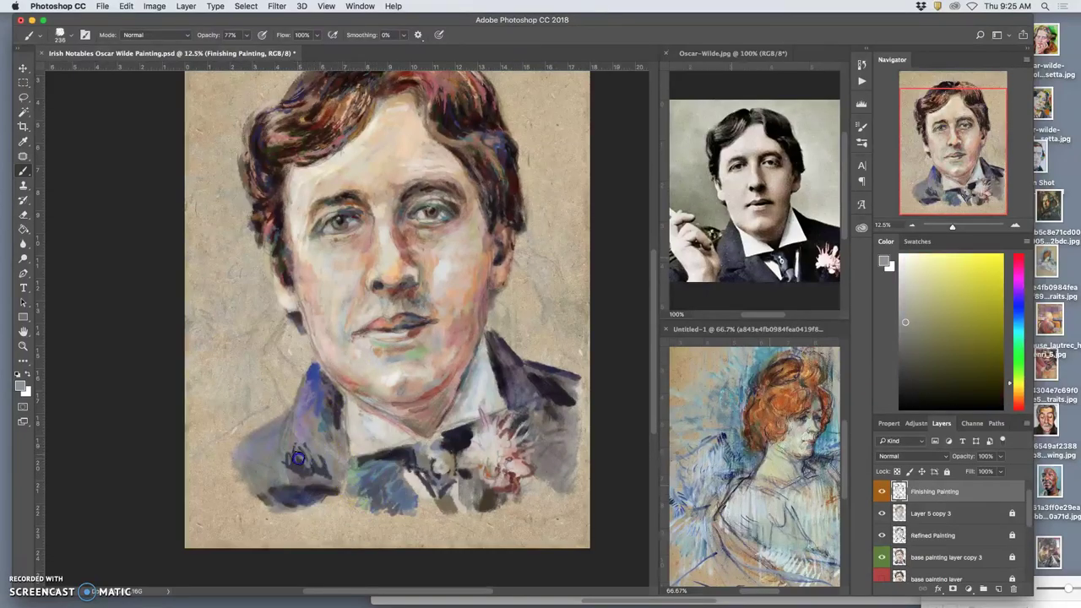
{"action": "left_click_drag", "start_coordinate": [740, 459], "coordinate": [724, 464], "text": "alt"}
{"action": "mouse_move", "coordinate": [333, 442]}
{"action": "left_mouse_down"}
{"action": "mouse_move", "coordinate": [300, 456]}
{"action": "mouse_move", "coordinate": [323, 472]}
{"action": "mouse_move", "coordinate": [317, 455]}
{"action": "mouse_move", "coordinate": [325, 420]}
{"action": "mouse_move", "coordinate": [335, 441]}
{"action": "mouse_move", "coordinate": [336, 414]}
{"action": "mouse_move", "coordinate": [346, 454]}
{"action": "left_mouse_up"}
- Hatch the right side of the jacket beside the flower with sampled near-black and slate-blue strokes
{"action": "left_click", "coordinate": [341, 415], "text": "alt"}
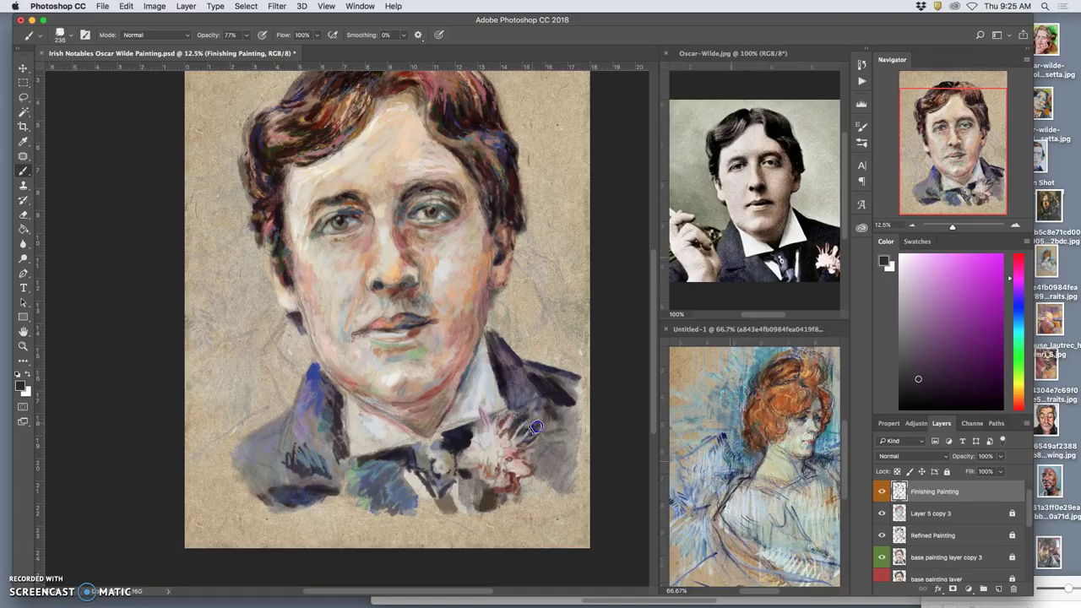
{"action": "mouse_move", "coordinate": [532, 453]}
{"action": "left_mouse_down"}
{"action": "mouse_move", "coordinate": [549, 473]}
{"action": "mouse_move", "coordinate": [546, 425]}
{"action": "mouse_move", "coordinate": [547, 435]}
{"action": "left_mouse_up"}
{"action": "left_click", "coordinate": [781, 447], "text": "alt"}
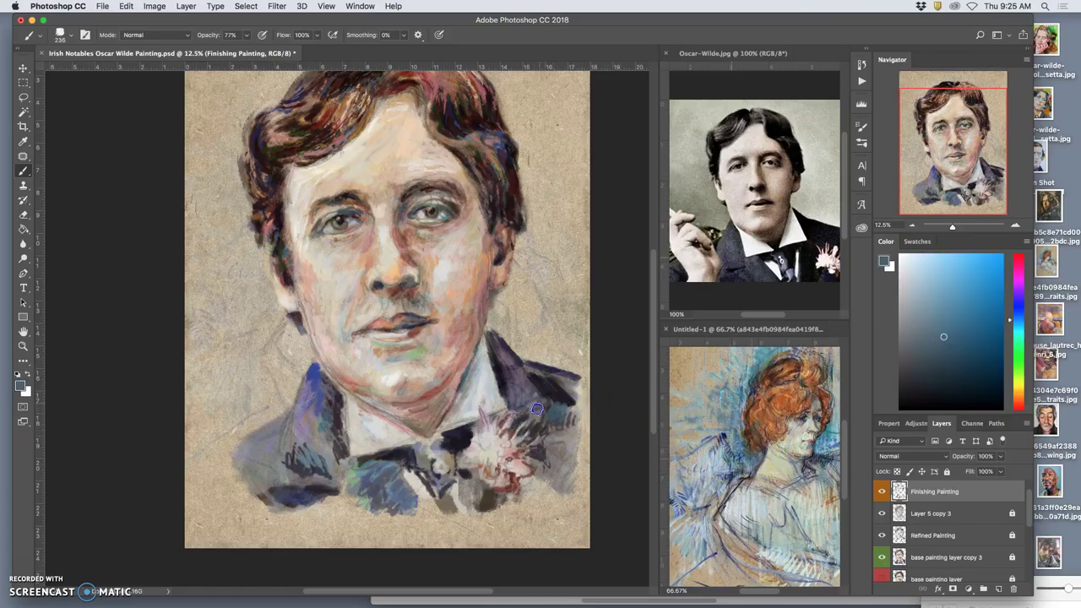
{"action": "left_click_drag", "start_coordinate": [532, 416], "coordinate": [571, 430]}
- Hatch the left shoulder of the jacket with light blue and dark navy strokes sampled from the blue strokes in the reference painting
{"action": "left_click", "coordinate": [731, 458], "text": "alt"}
{"action": "mouse_move", "coordinate": [265, 453]}
{"action": "left_mouse_down"}
{"action": "mouse_move", "coordinate": [292, 444]}
{"action": "mouse_move", "coordinate": [278, 439]}
{"action": "mouse_move", "coordinate": [283, 428]}
{"action": "left_mouse_up"}
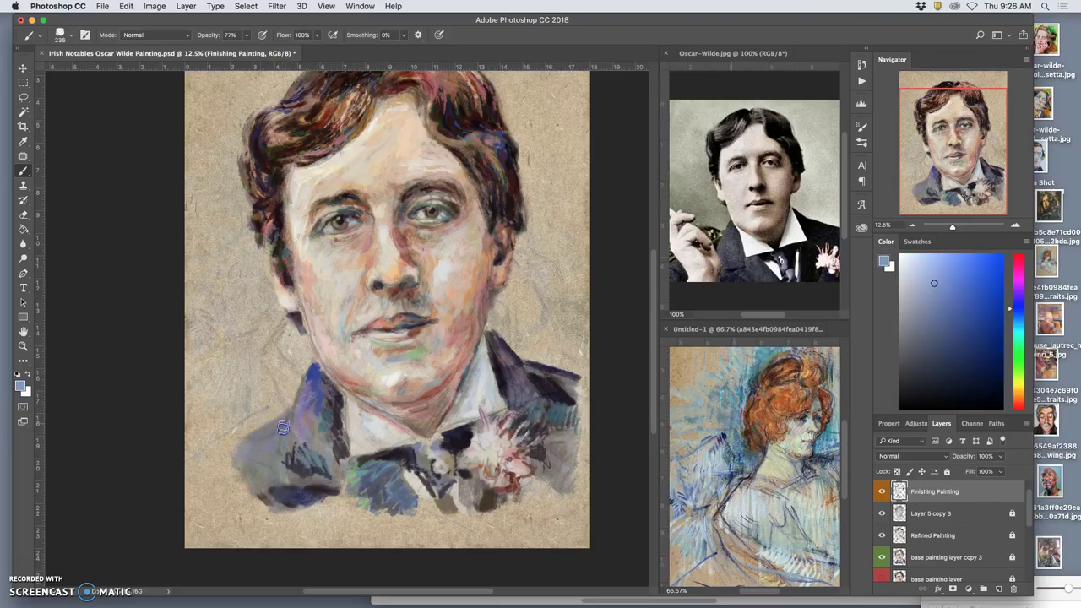
{"action": "left_click", "coordinate": [735, 466], "text": "alt"}
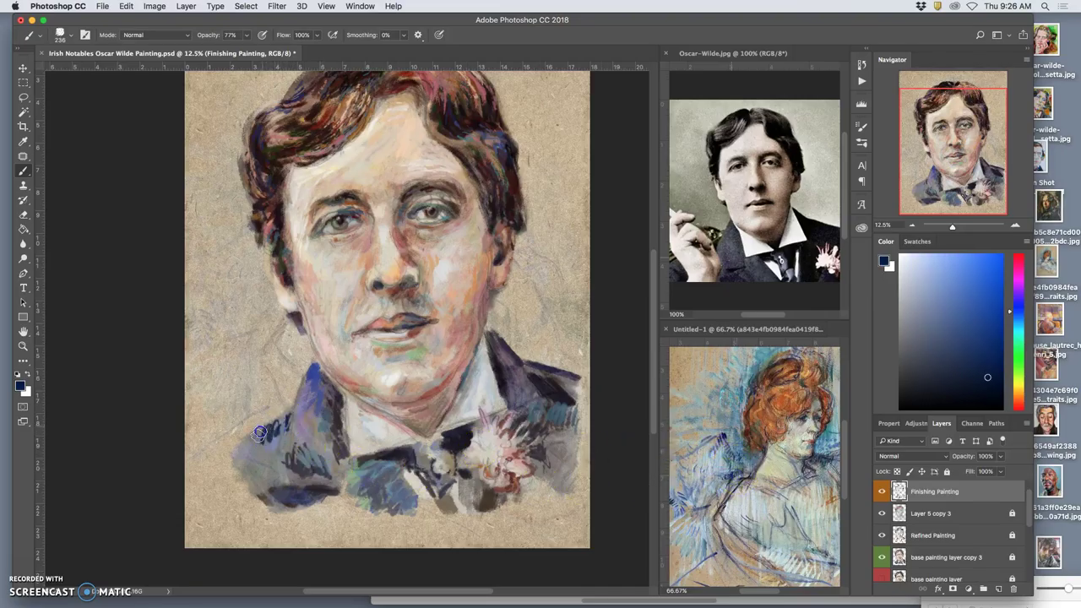
{"action": "left_click_drag", "start_coordinate": [271, 445], "coordinate": [287, 423]}
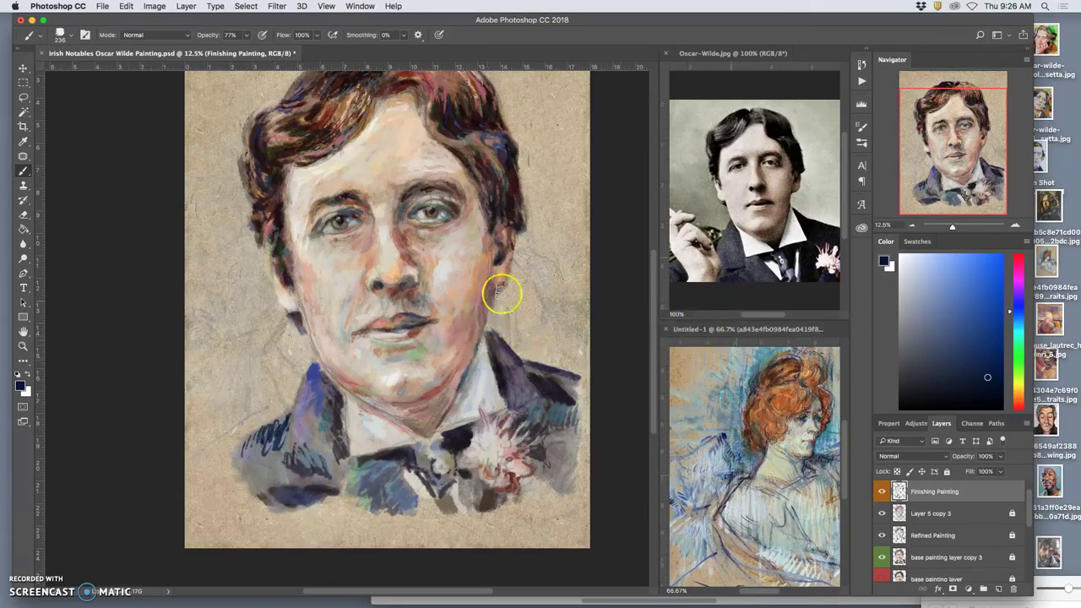
- Rework the dark hair patch below the left ear with grey and dark brown tones sampled from the portrait
{"action": "left_click", "coordinate": [295, 317]}
{"action": "left_click_drag", "start_coordinate": [343, 379], "coordinate": [285, 253], "text": "alt"}
{"action": "left_click", "coordinate": [275, 245], "text": "alt"}
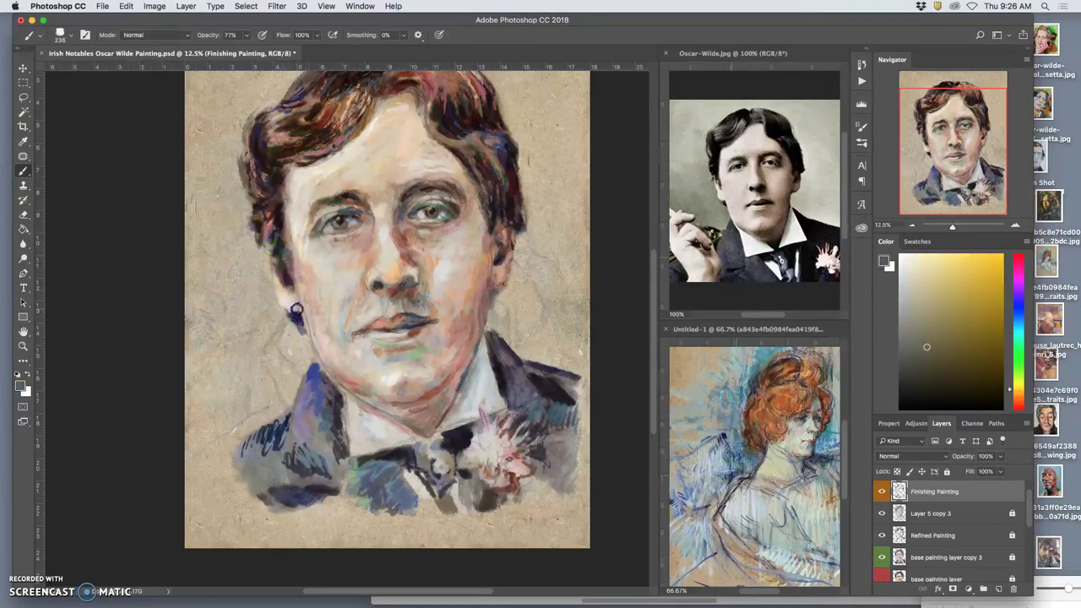
{"action": "mouse_move", "coordinate": [299, 323]}
{"action": "left_mouse_down", "text": "alt"}
{"action": "mouse_move", "coordinate": [323, 347]}
{"action": "mouse_move", "coordinate": [414, 217]}
{"action": "mouse_move", "coordinate": [490, 174]}
{"action": "mouse_move", "coordinate": [290, 313]}
{"action": "mouse_move", "coordinate": [299, 318]}
{"action": "left_mouse_up", "text": "alt"}
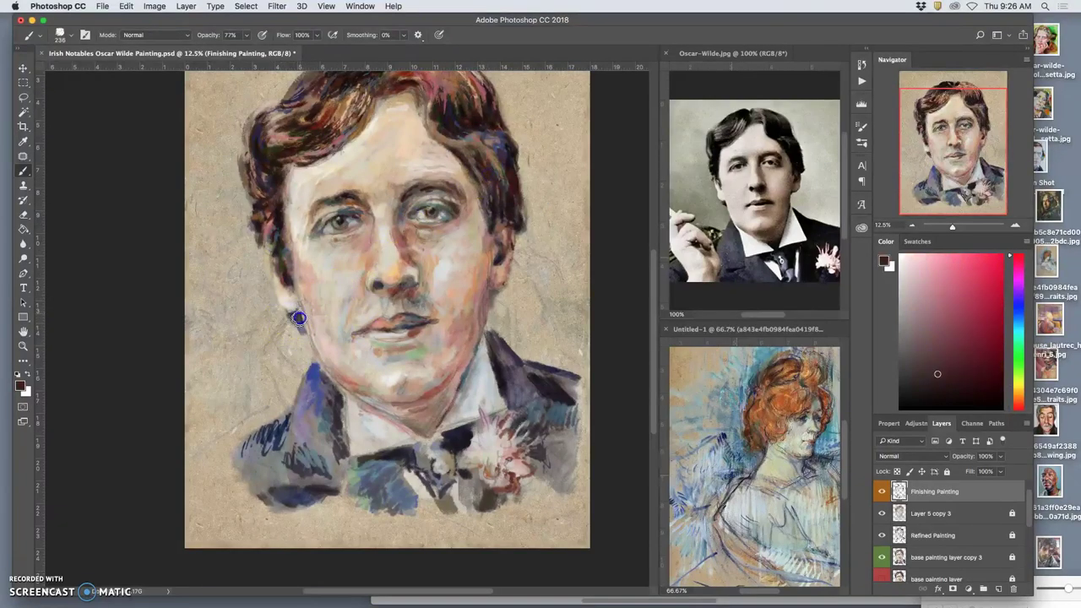
- Warm the left lapel and adjoining jacket with reddish-brown strokes sampled from the hair
{"action": "left_click", "coordinate": [338, 121], "text": "alt"}
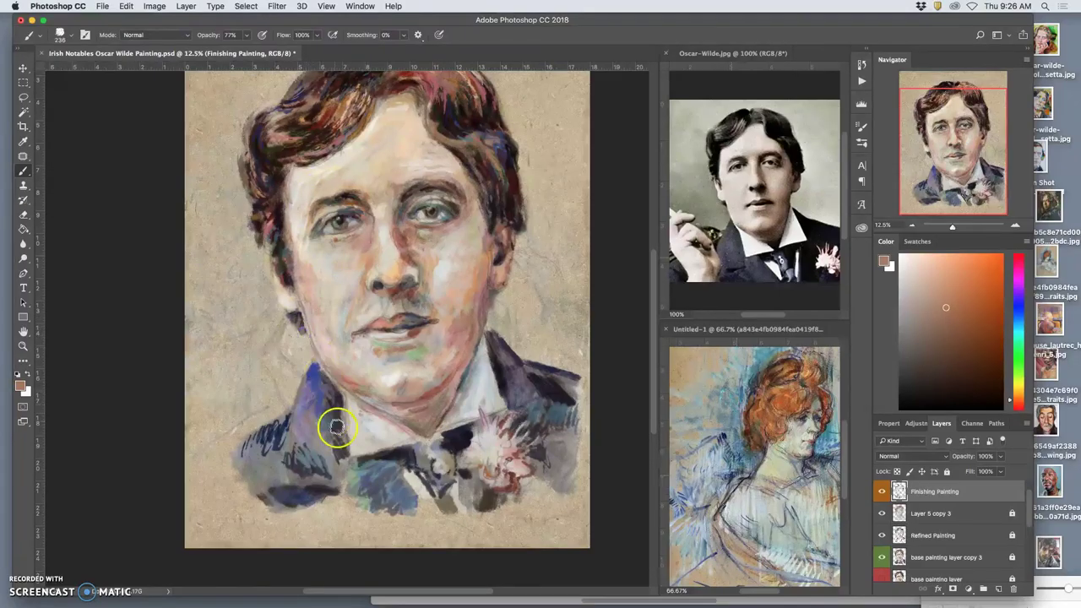
{"action": "mouse_move", "coordinate": [506, 204]}
{"action": "left_mouse_down"}
{"action": "mouse_move", "coordinate": [510, 189]}
{"action": "mouse_move", "coordinate": [514, 208]}
{"action": "mouse_move", "coordinate": [535, 178]}
{"action": "mouse_move", "coordinate": [533, 199]}
{"action": "left_mouse_up"}
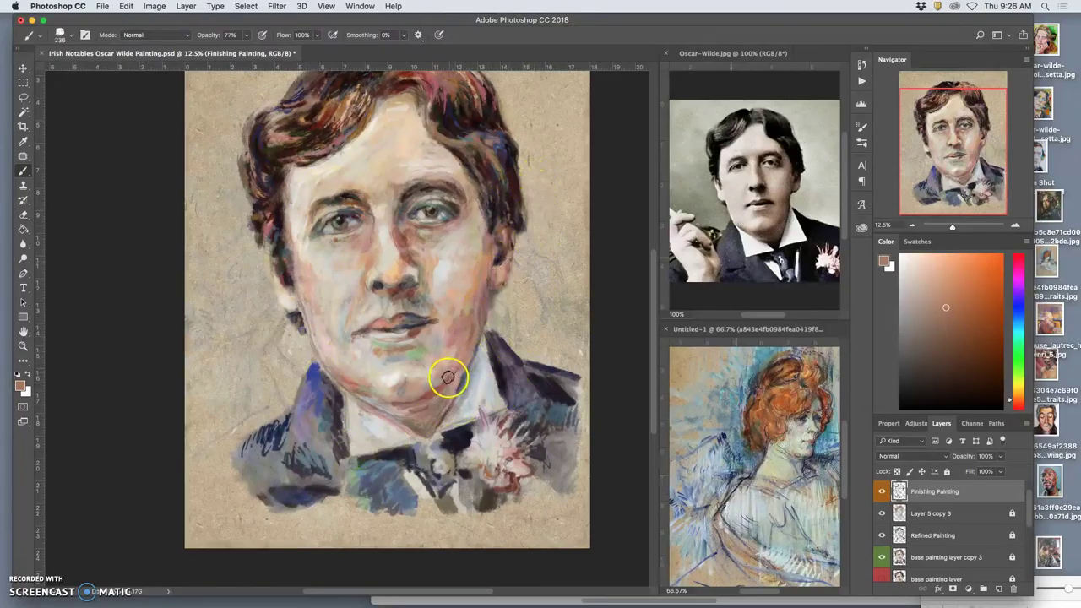
{"action": "mouse_move", "coordinate": [319, 482]}
{"action": "left_mouse_down"}
{"action": "mouse_move", "coordinate": [298, 410]}
{"action": "mouse_move", "coordinate": [309, 415]}
{"action": "mouse_move", "coordinate": [298, 449]}
{"action": "left_mouse_up"}
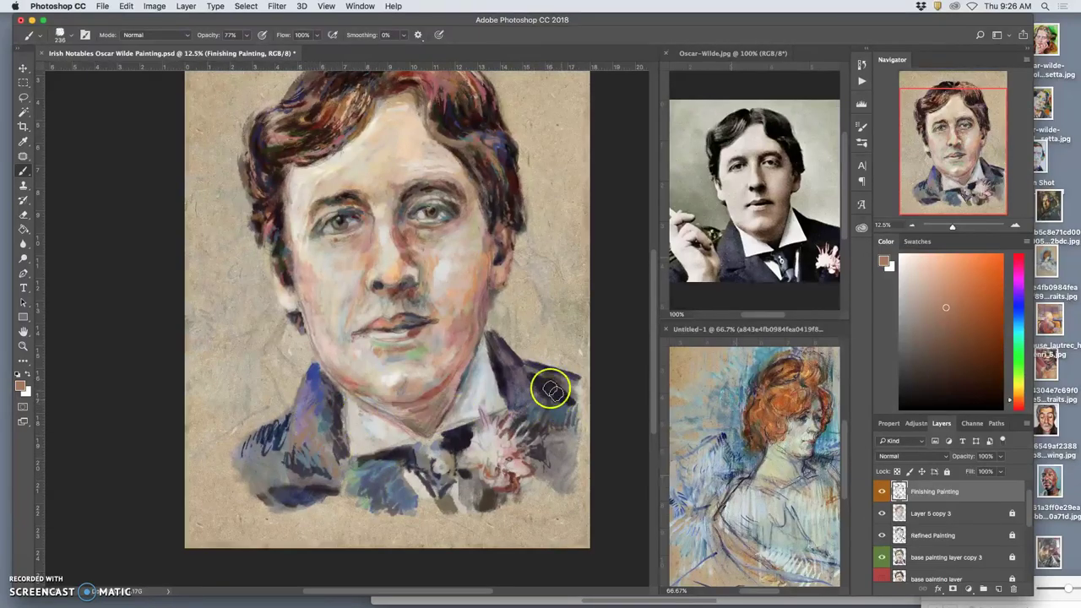
- Layer blue-grey and dark navy strokes sampled from the reference painting over the right lapel and the jacket beside the flower
{"action": "left_click", "coordinate": [827, 479], "text": "alt"}
{"action": "mouse_move", "coordinate": [516, 381]}
{"action": "left_mouse_down"}
{"action": "mouse_move", "coordinate": [540, 380]}
{"action": "mouse_move", "coordinate": [528, 363]}
{"action": "mouse_move", "coordinate": [554, 397]}
{"action": "left_mouse_up"}
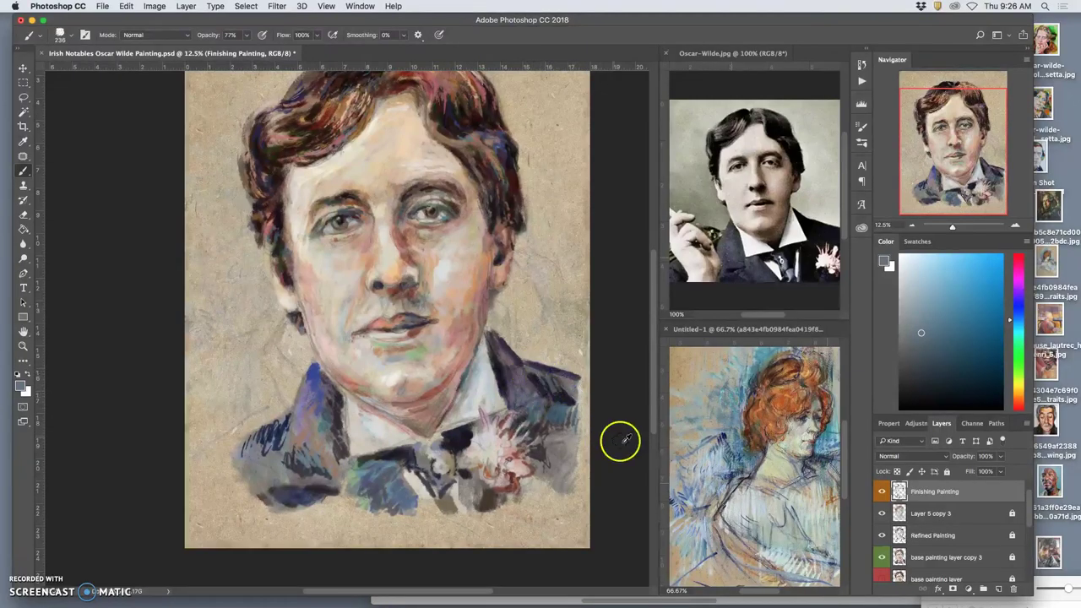
{"action": "left_click", "coordinate": [736, 471], "text": "alt"}
{"action": "left_click_drag", "start_coordinate": [548, 379], "coordinate": [529, 372]}
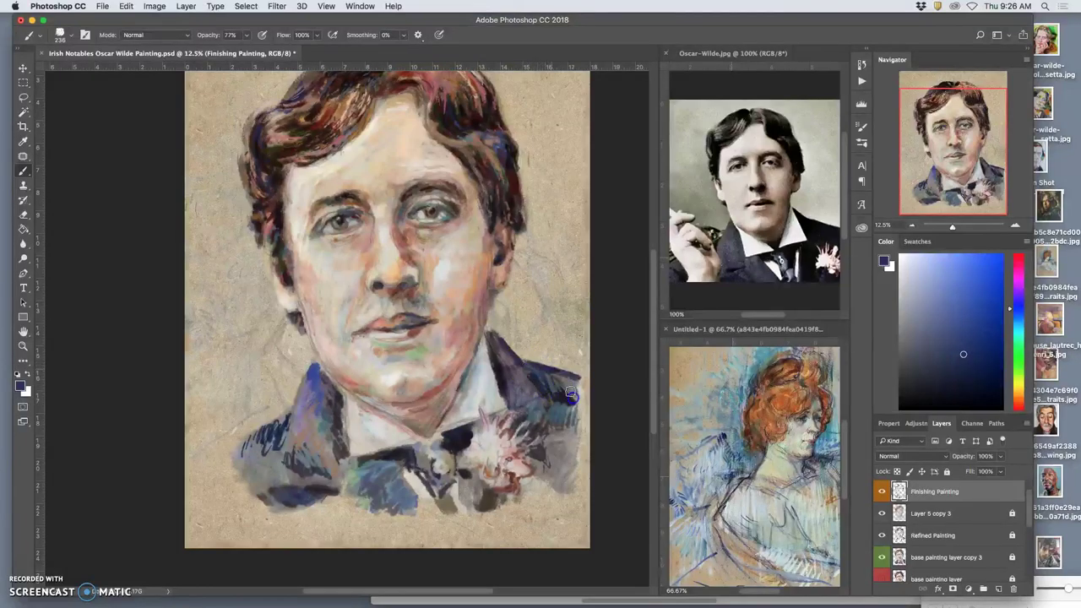
{"action": "mouse_move", "coordinate": [564, 441]}
{"action": "left_mouse_down"}
{"action": "mouse_move", "coordinate": [562, 490]}
{"action": "mouse_move", "coordinate": [549, 474]}
{"action": "mouse_move", "coordinate": [544, 401]}
{"action": "mouse_move", "coordinate": [541, 417]}
{"action": "mouse_move", "coordinate": [562, 402]}
{"action": "mouse_move", "coordinate": [540, 442]}
{"action": "left_mouse_up"}
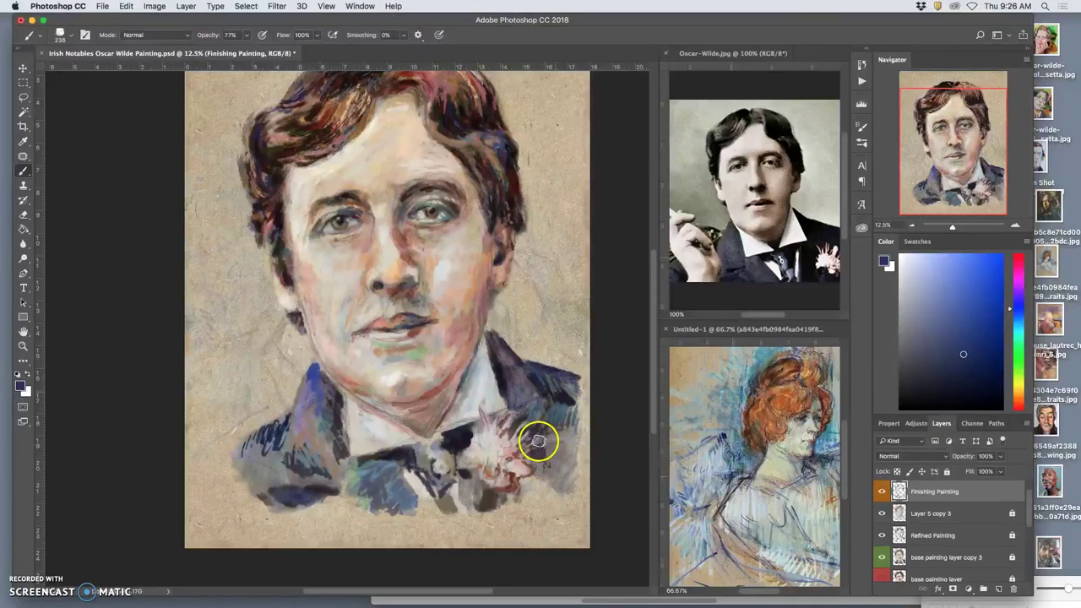
- Save the painting and compare it with and without the Finishing Painting layer, leaving the layer visible
{"action": "key", "text": "super+s"}
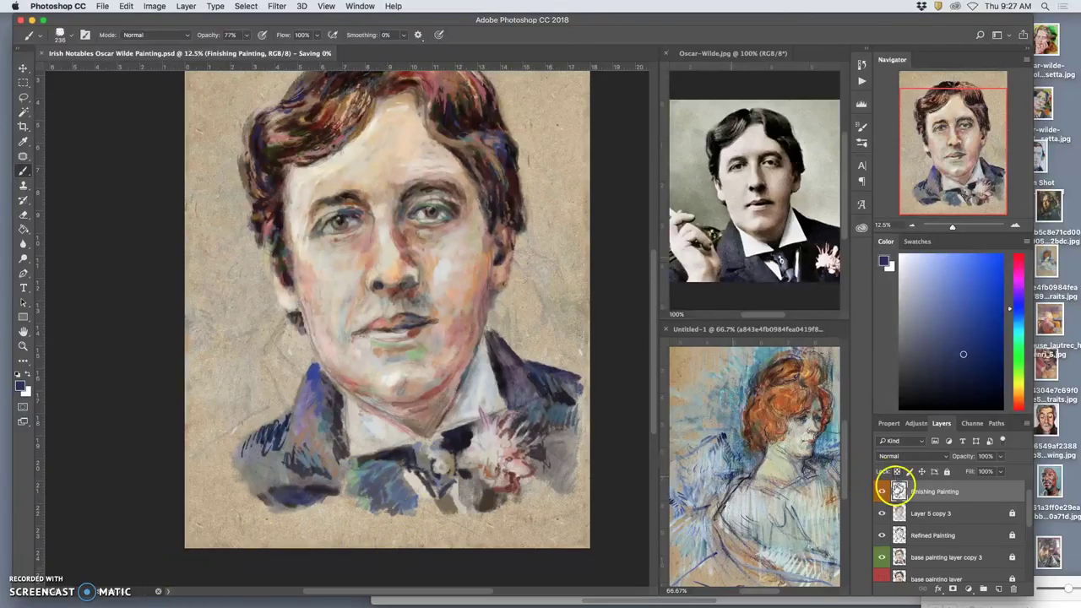
{"action": "left_click", "coordinate": [882, 492]}
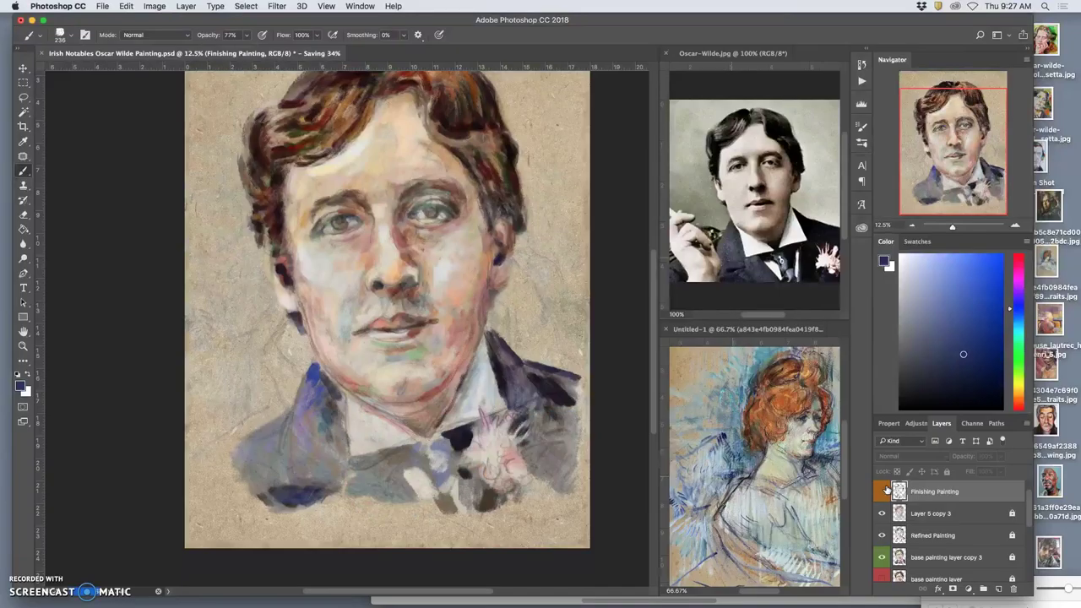
{"action": "left_click", "coordinate": [882, 491]}
{"action": "left_click", "coordinate": [882, 492]}
{"action": "left_click", "coordinate": [882, 492]}
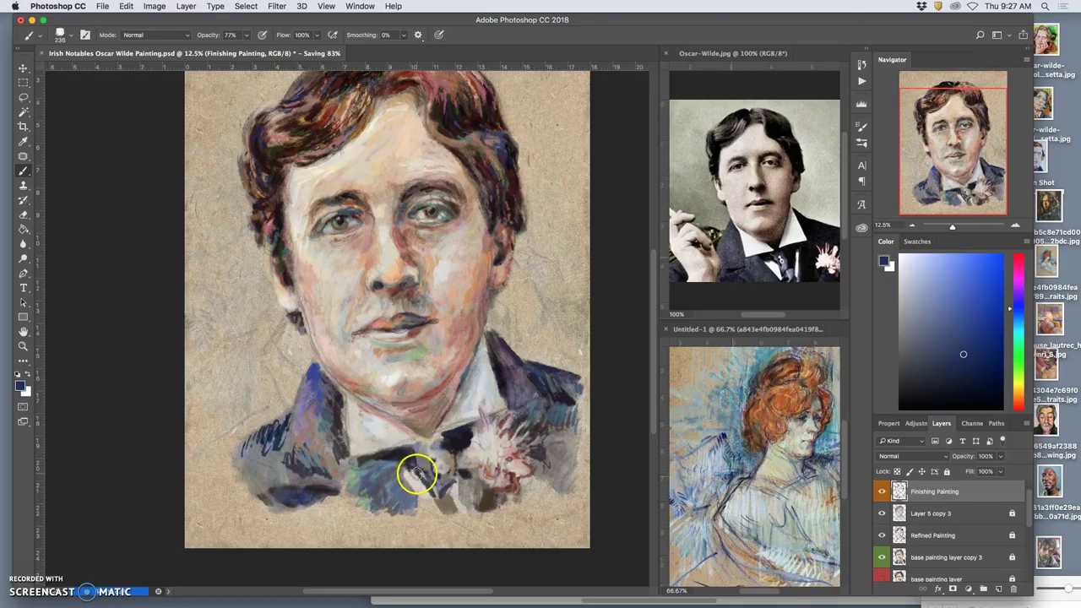
- Refine the tie knot and shirt front below it with sampled pale beige and slate-grey strokes
{"action": "left_click", "coordinate": [419, 481], "text": "alt"}
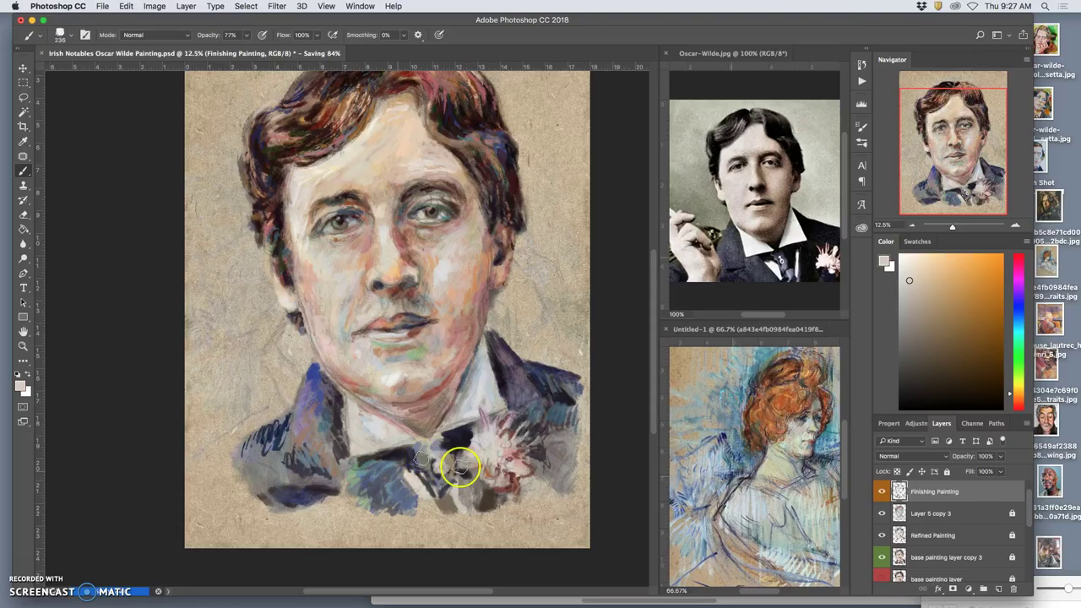
{"action": "left_click_drag", "start_coordinate": [455, 470], "coordinate": [418, 483]}
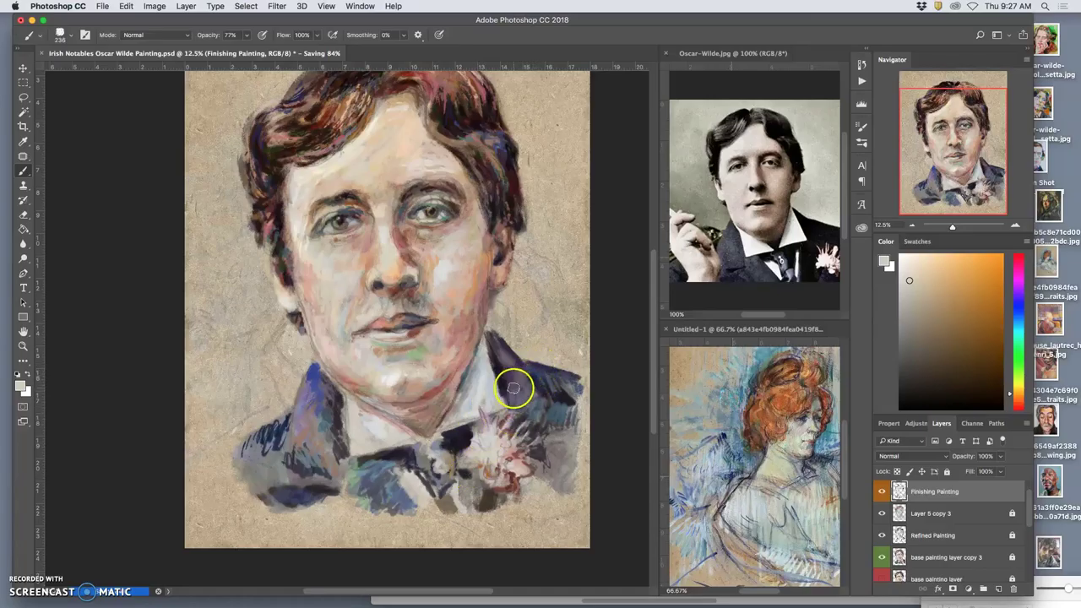
{"action": "left_click", "coordinate": [786, 283], "text": "alt"}
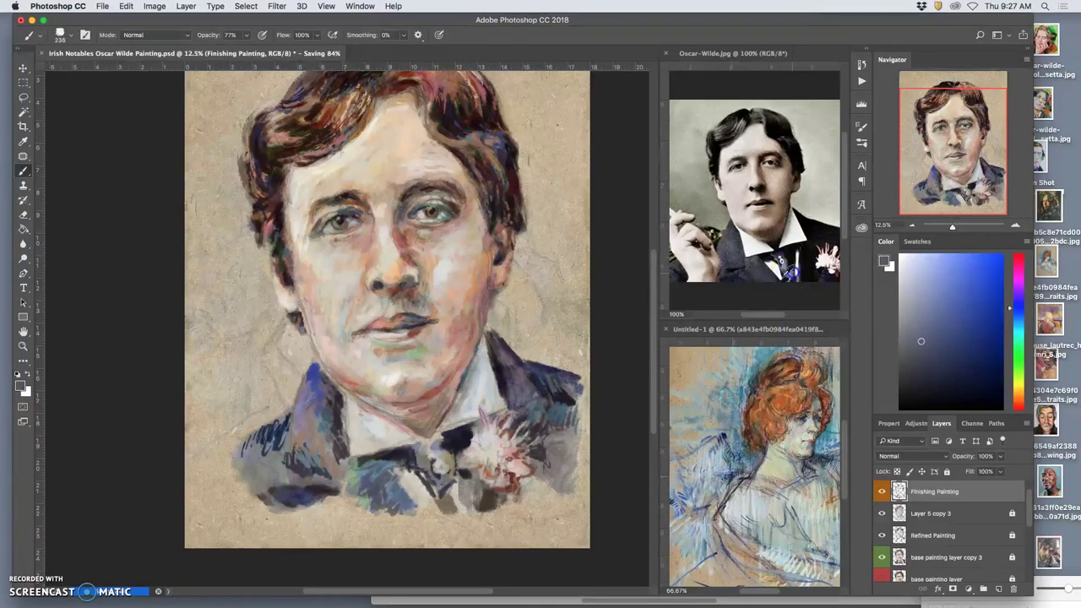
{"action": "left_click_drag", "start_coordinate": [474, 462], "coordinate": [457, 488]}
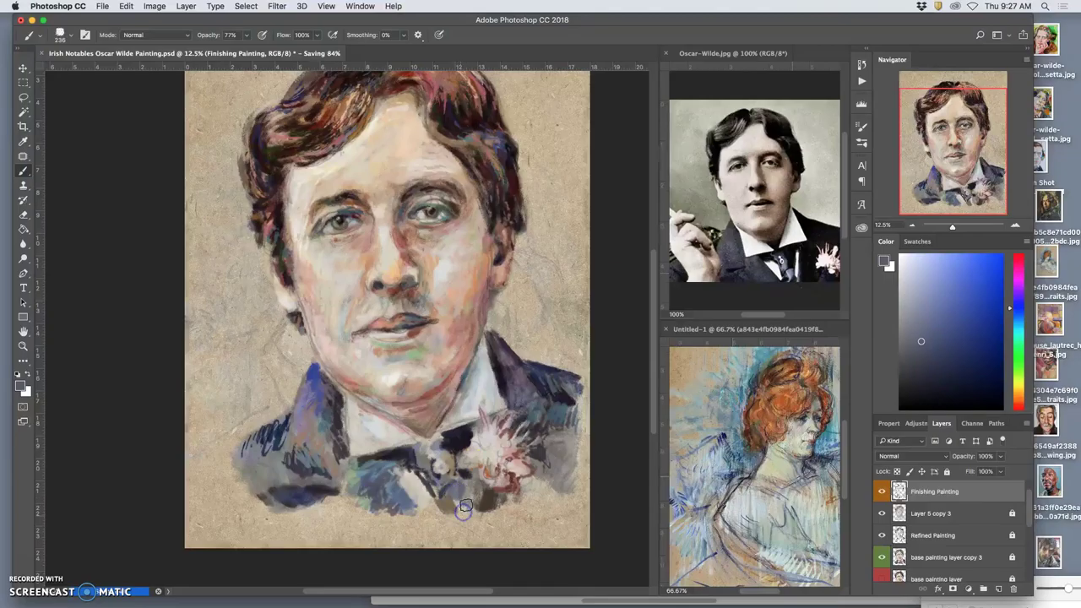
{"action": "left_click_drag", "start_coordinate": [467, 494], "coordinate": [459, 506]}
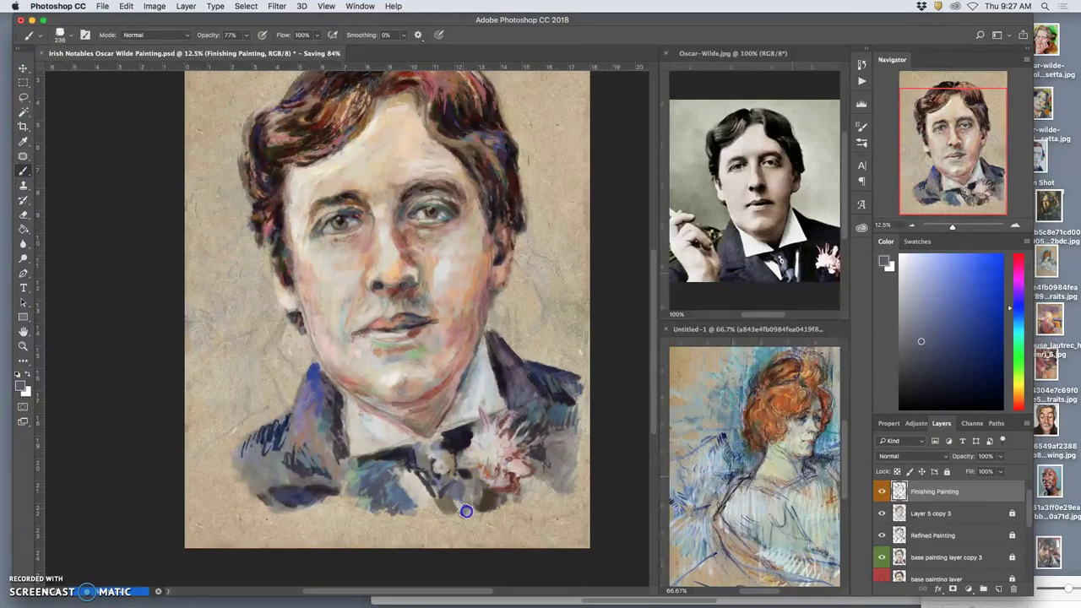